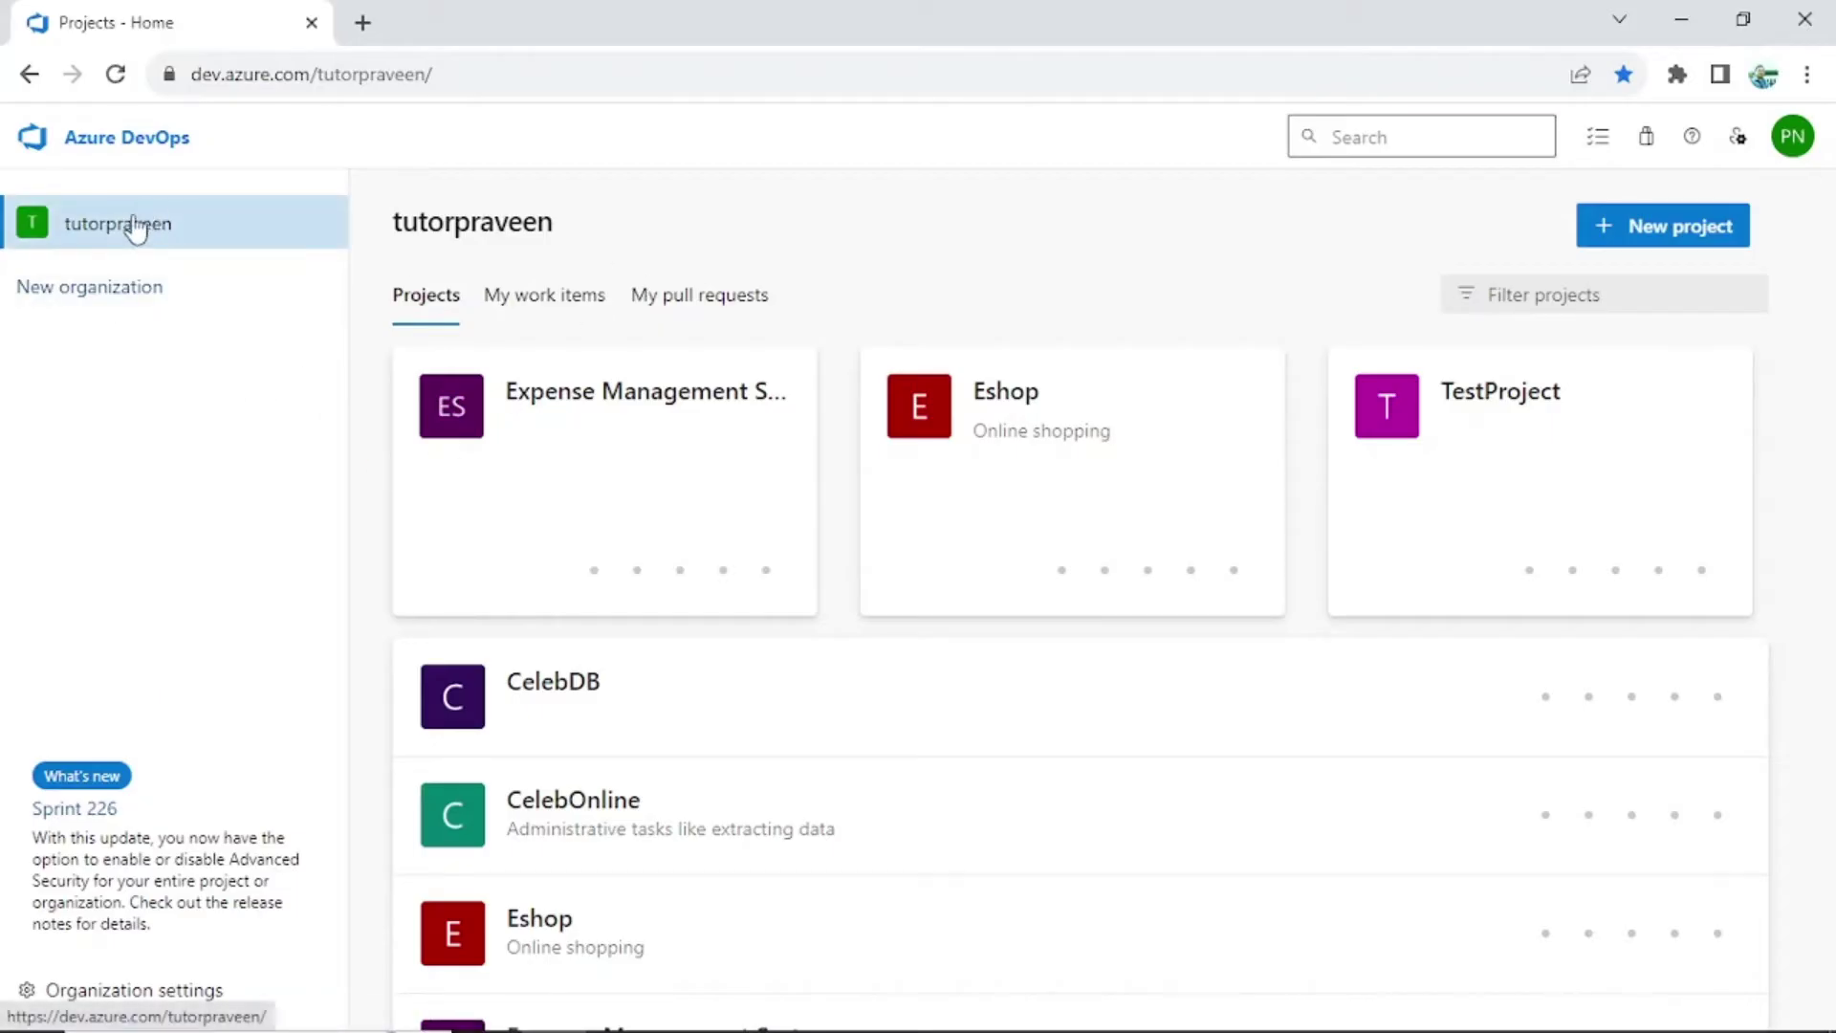
# Go to the Expense Management System project and close the Invite panel without inviting anyone
pyautogui.doubleClick(422, 229)
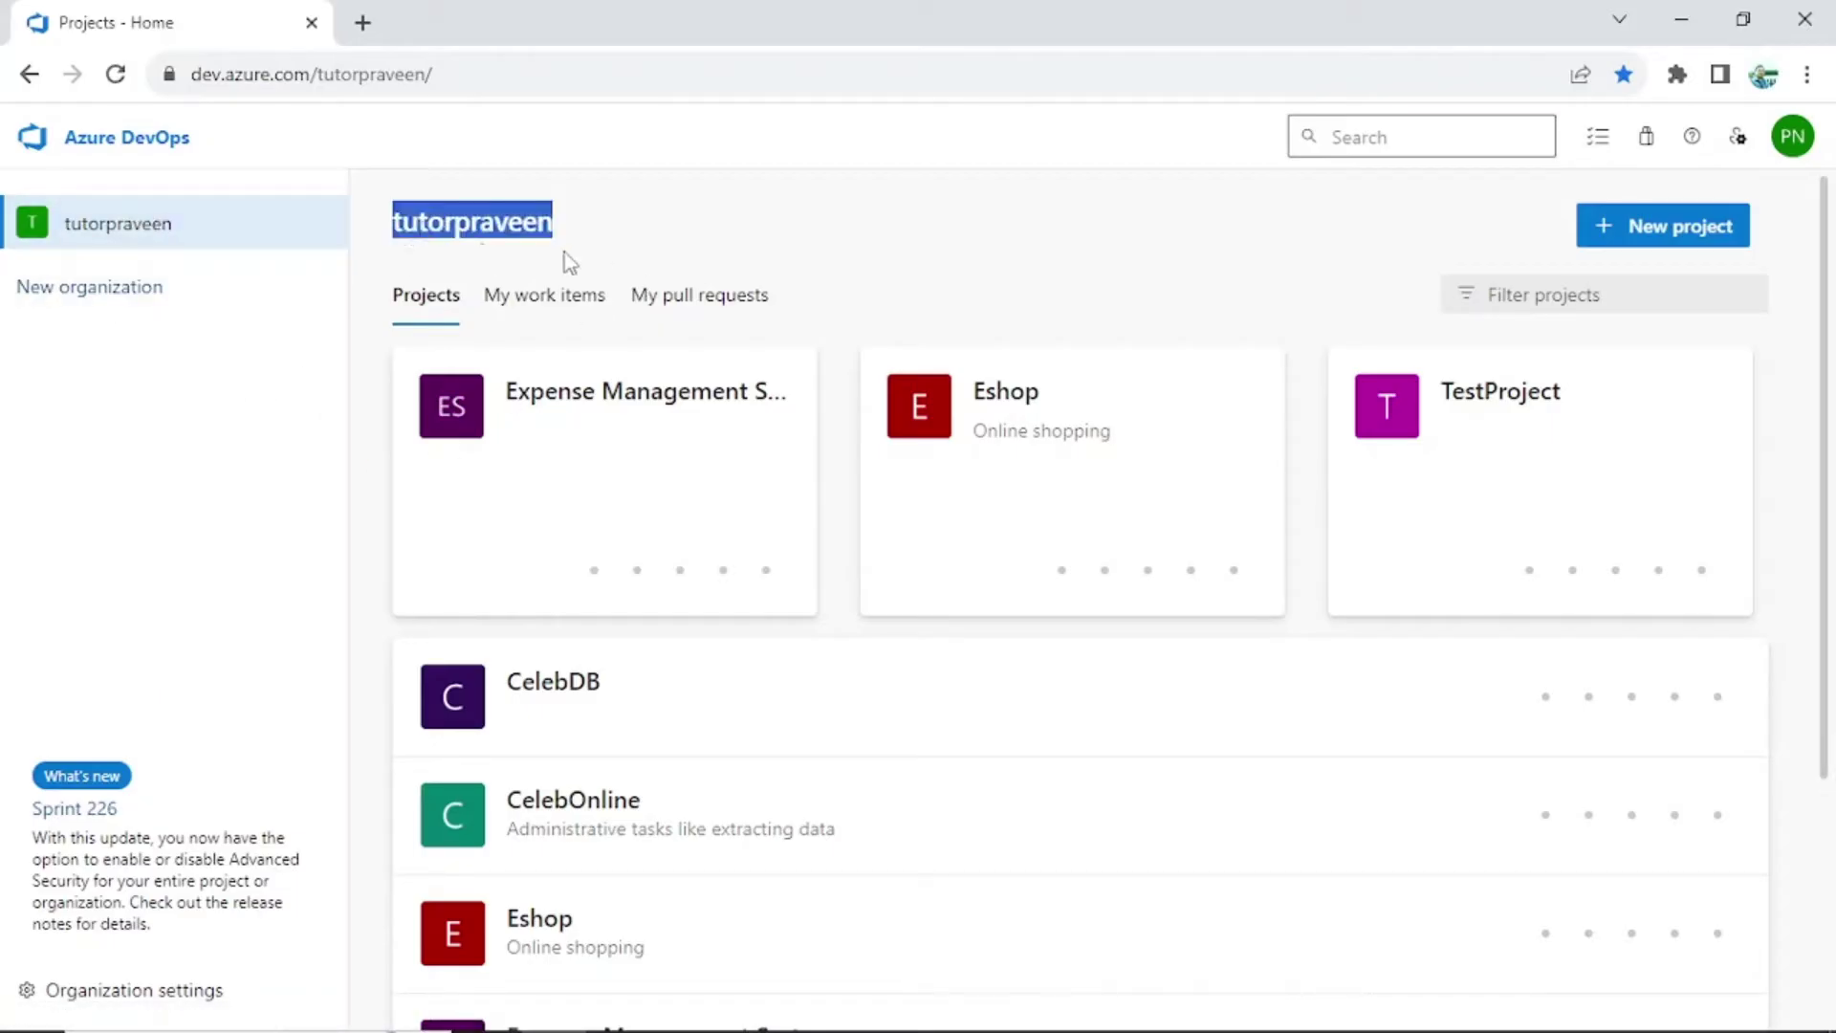
pyautogui.click(660, 250)
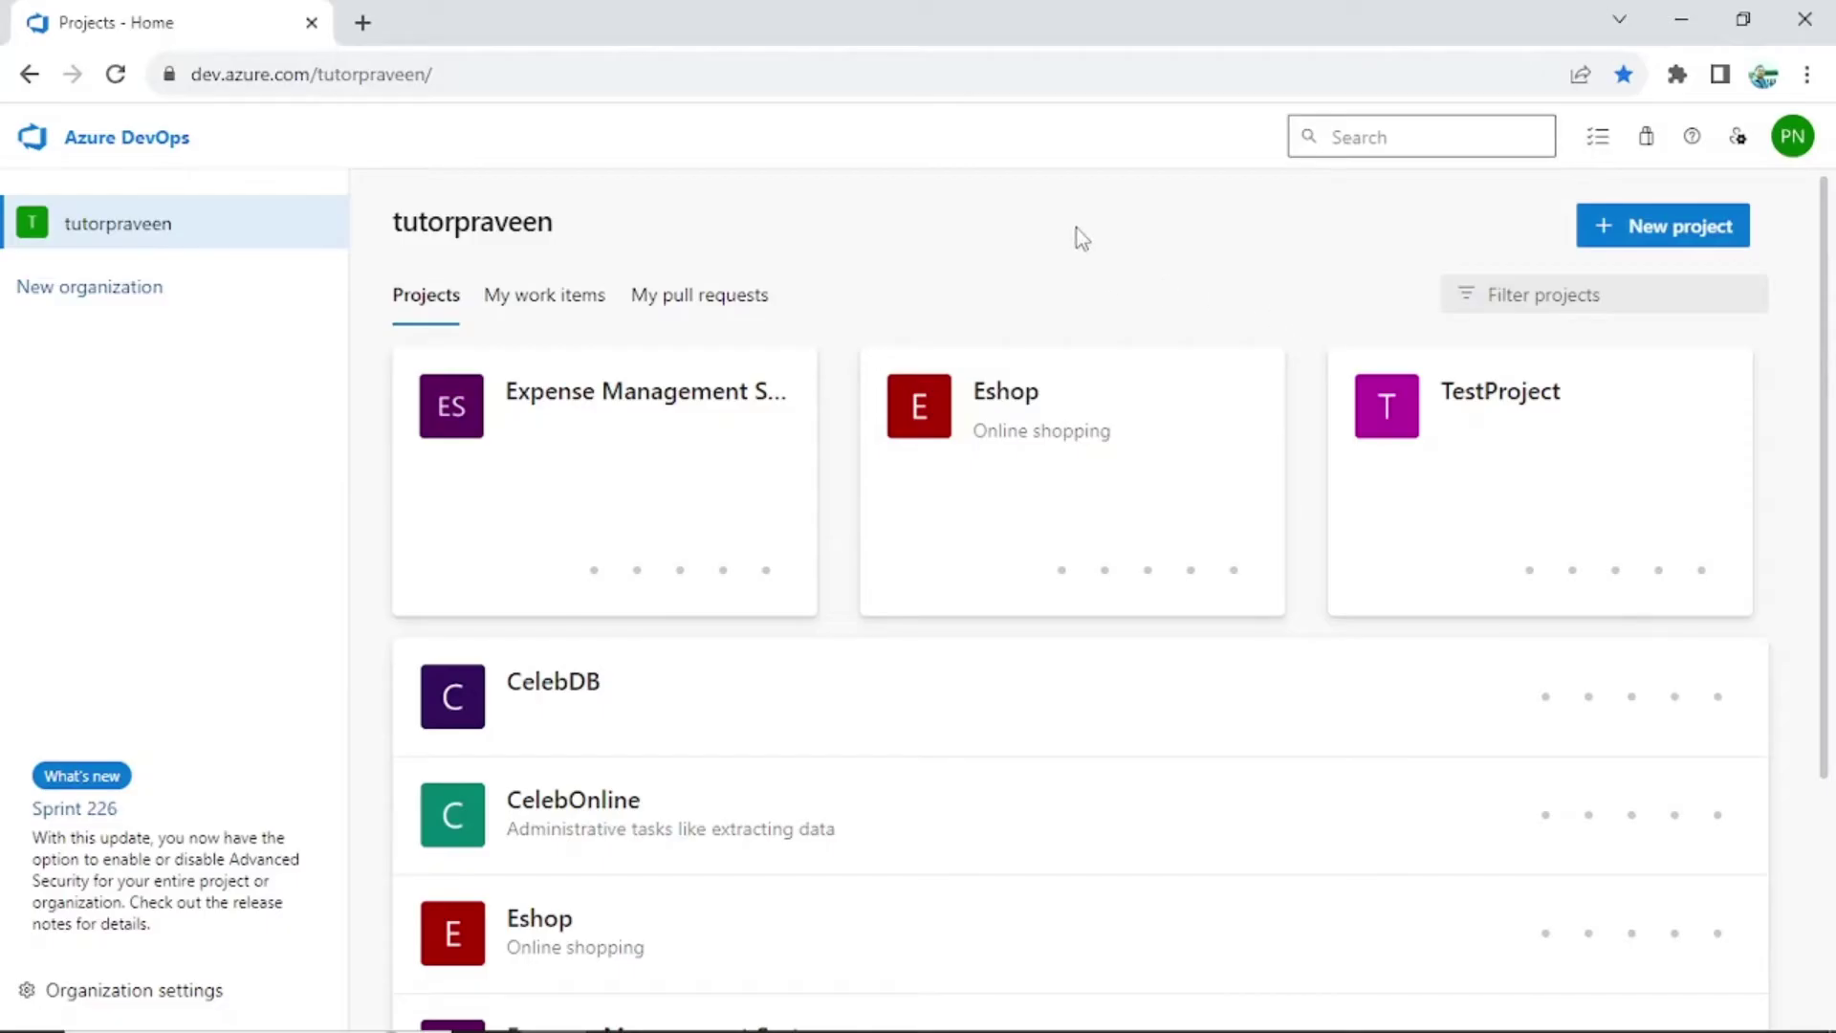
pyautogui.click(651, 413)
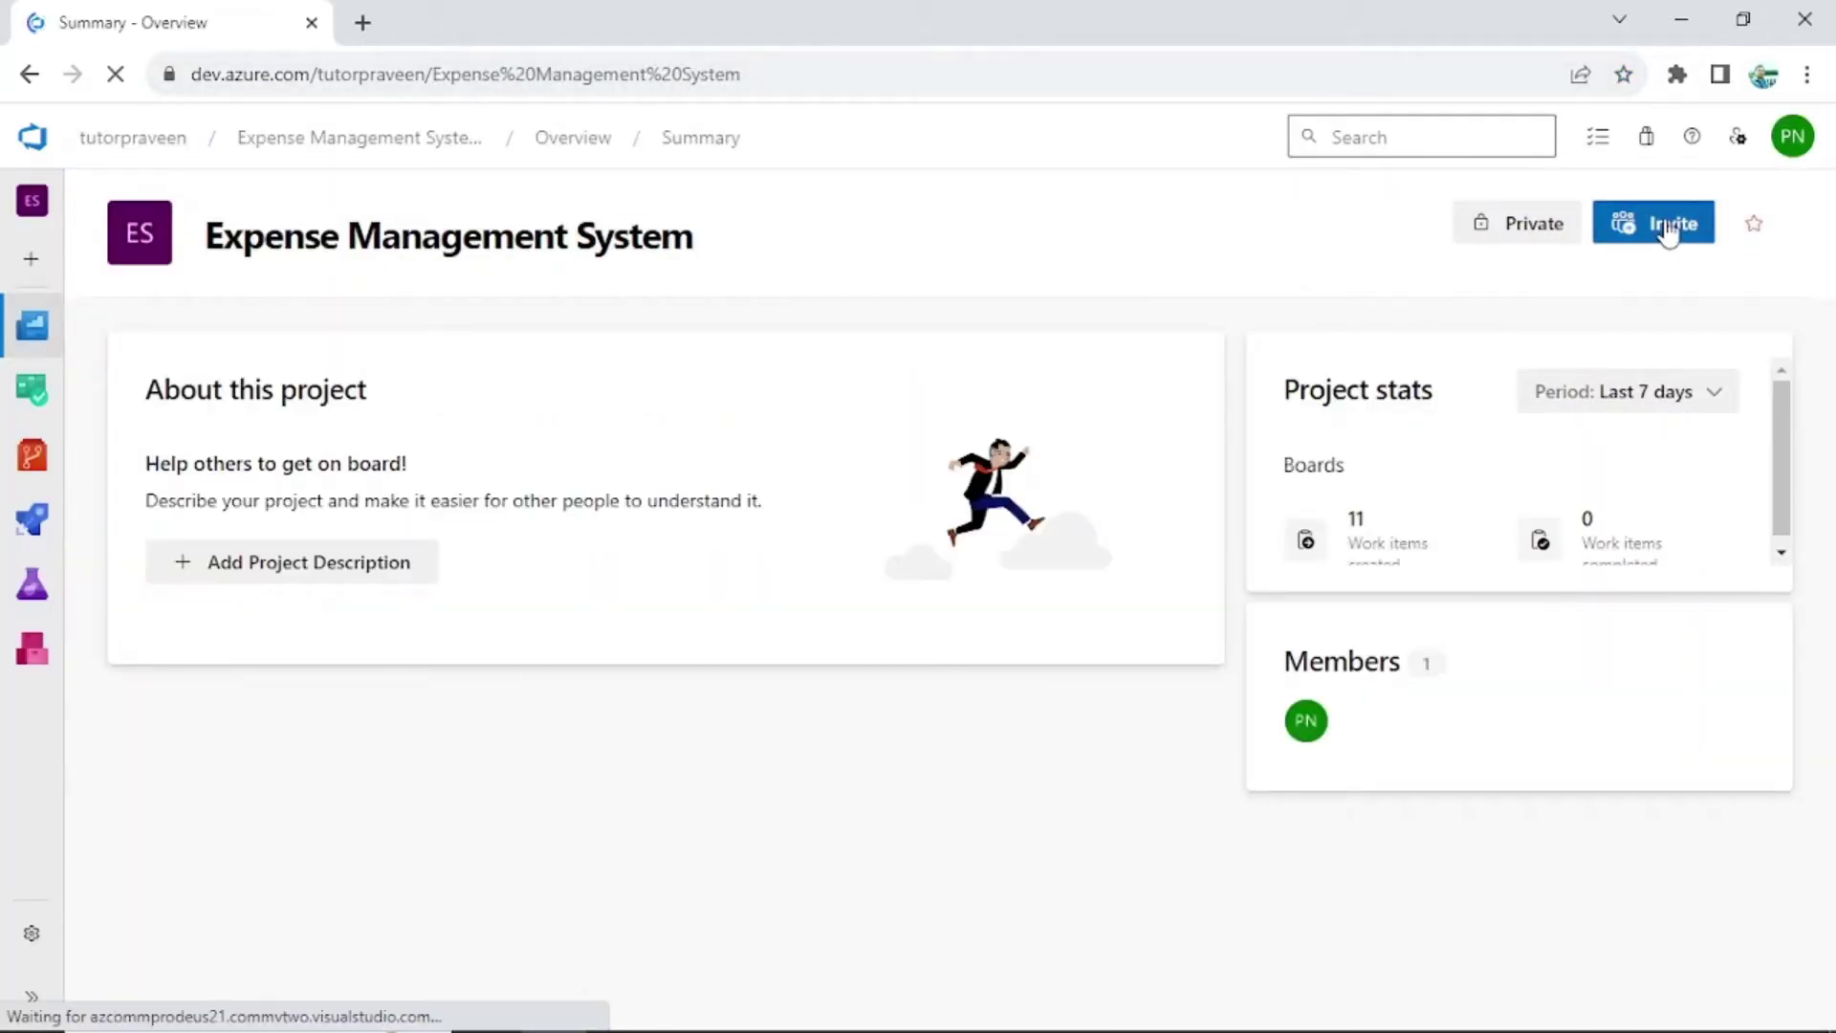
pyautogui.click(1667, 227)
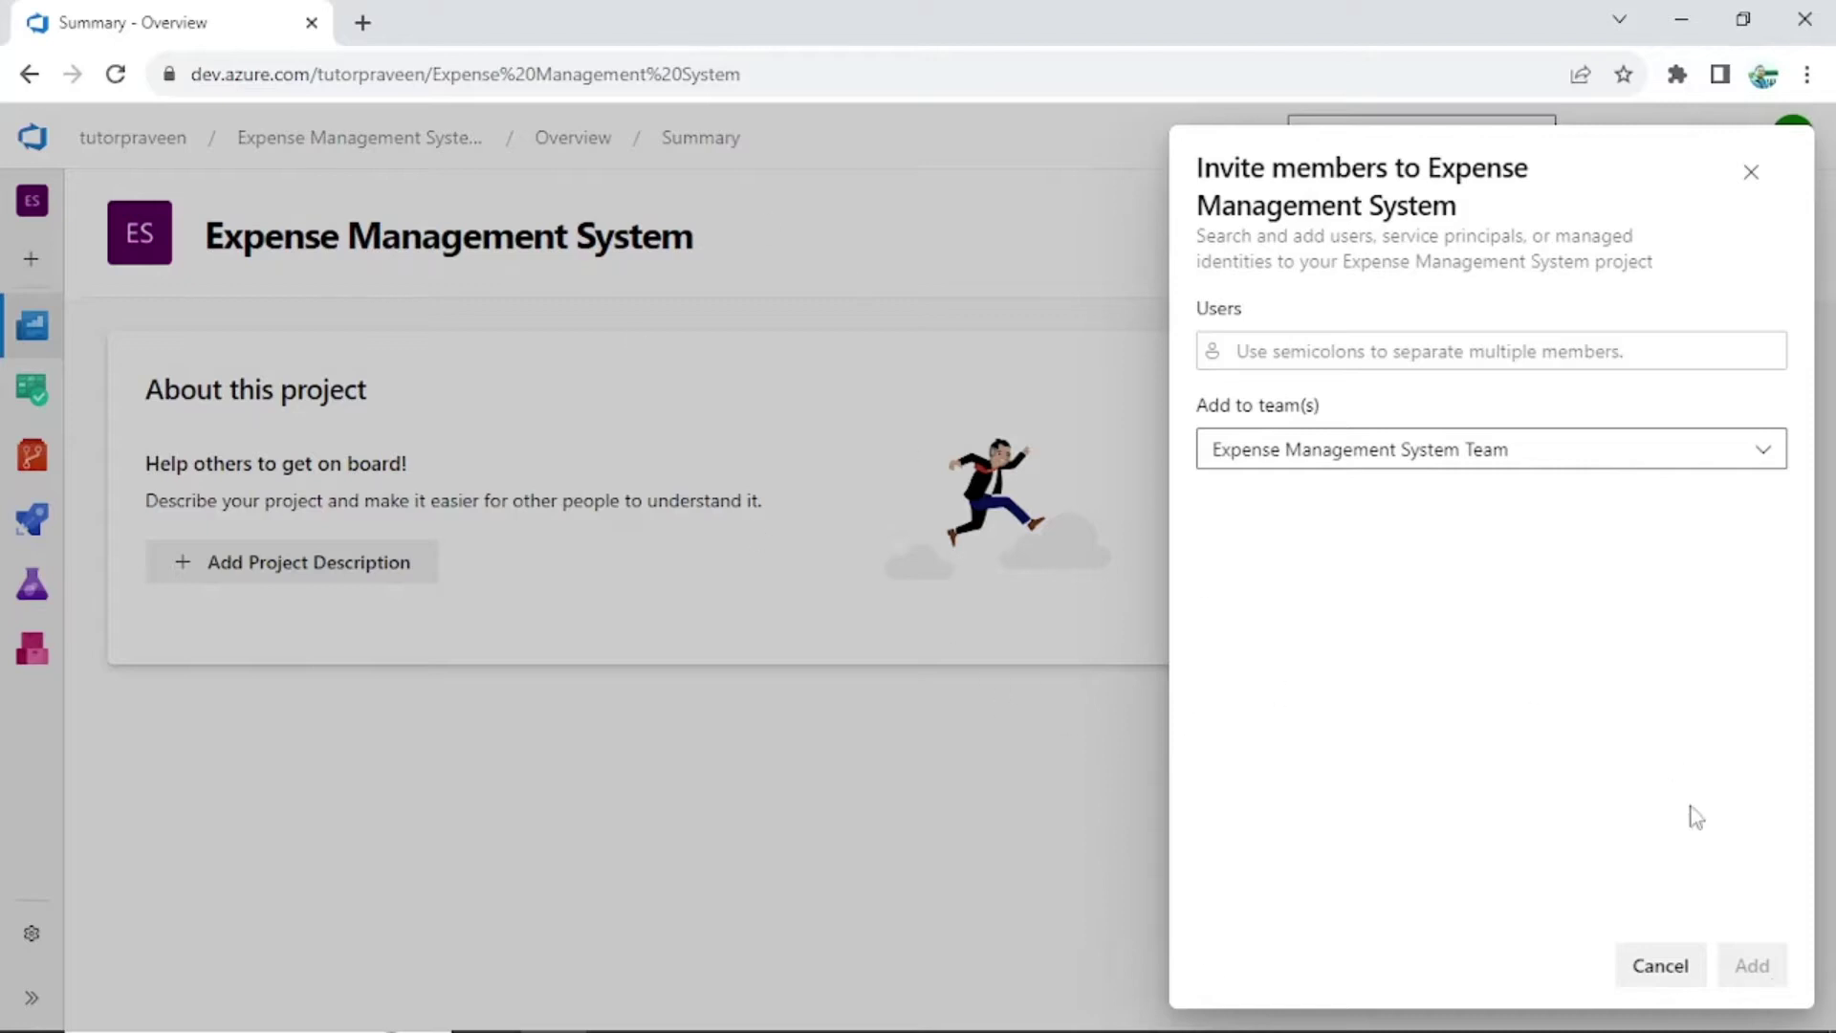
pyautogui.click(730, 324)
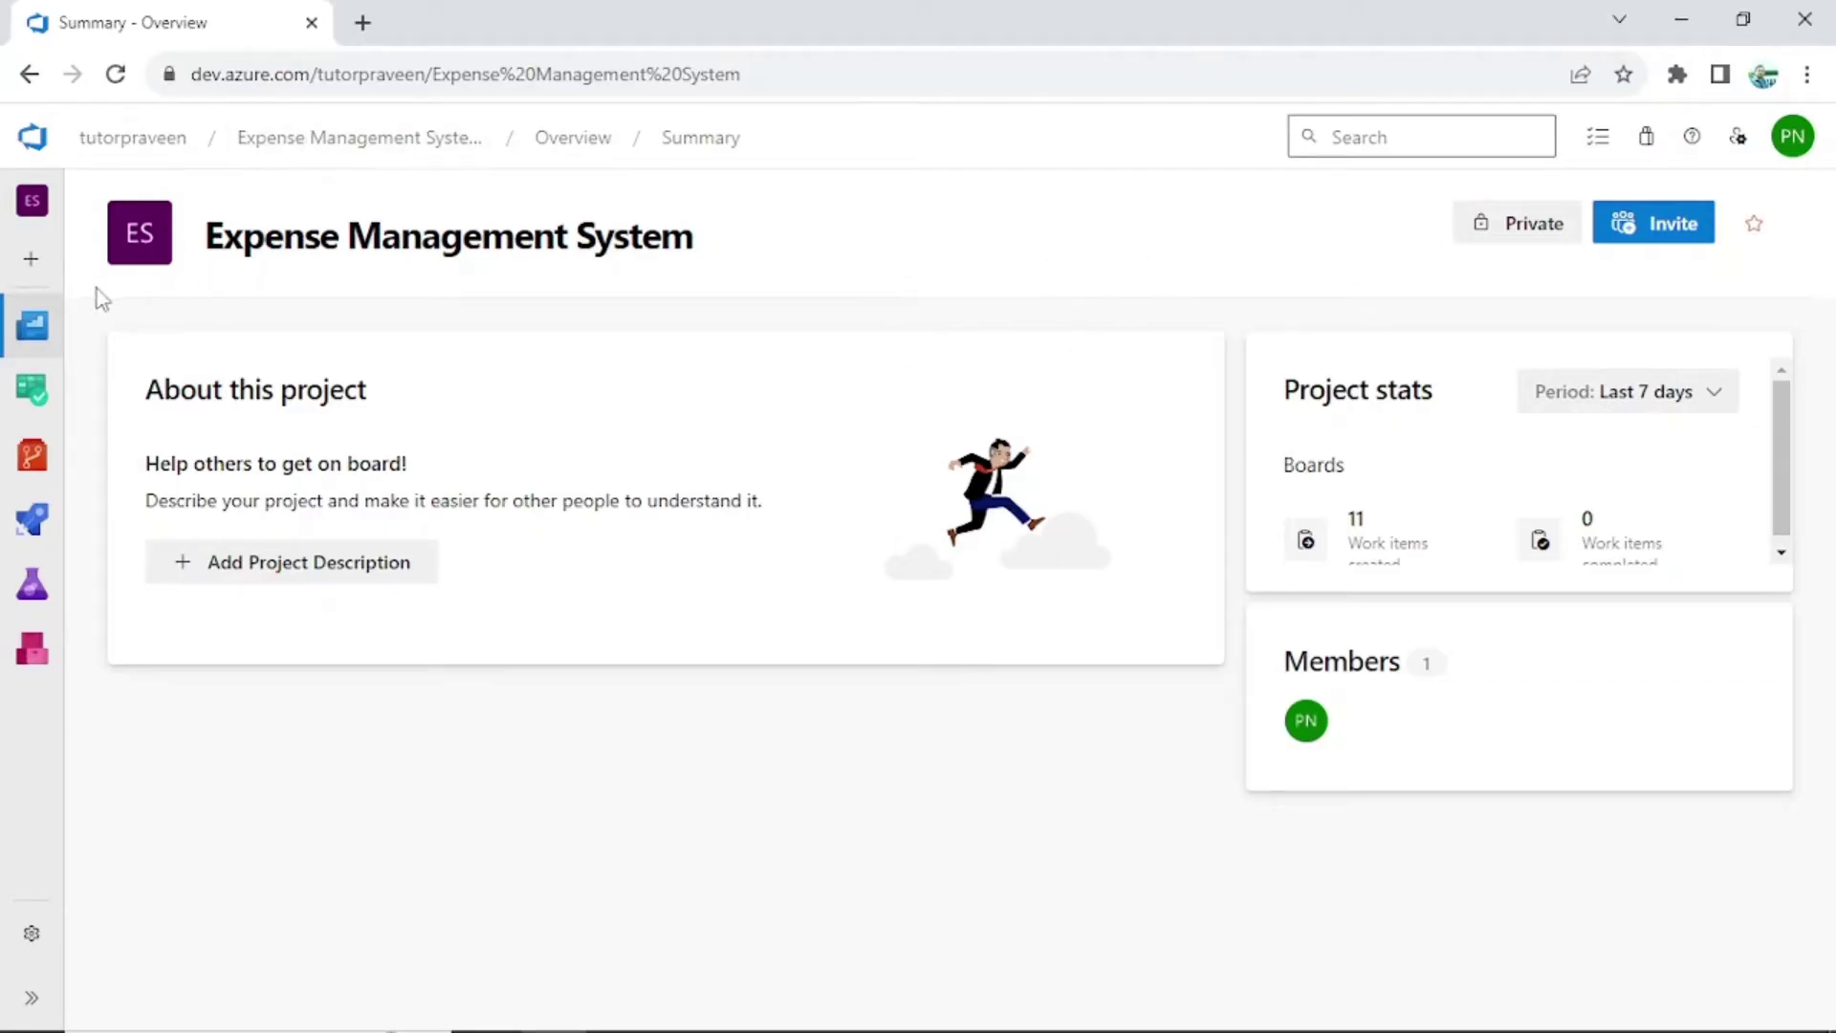
# Navigate to the organization's Users settings and bring up the Add new users form
pyautogui.click(142, 145)
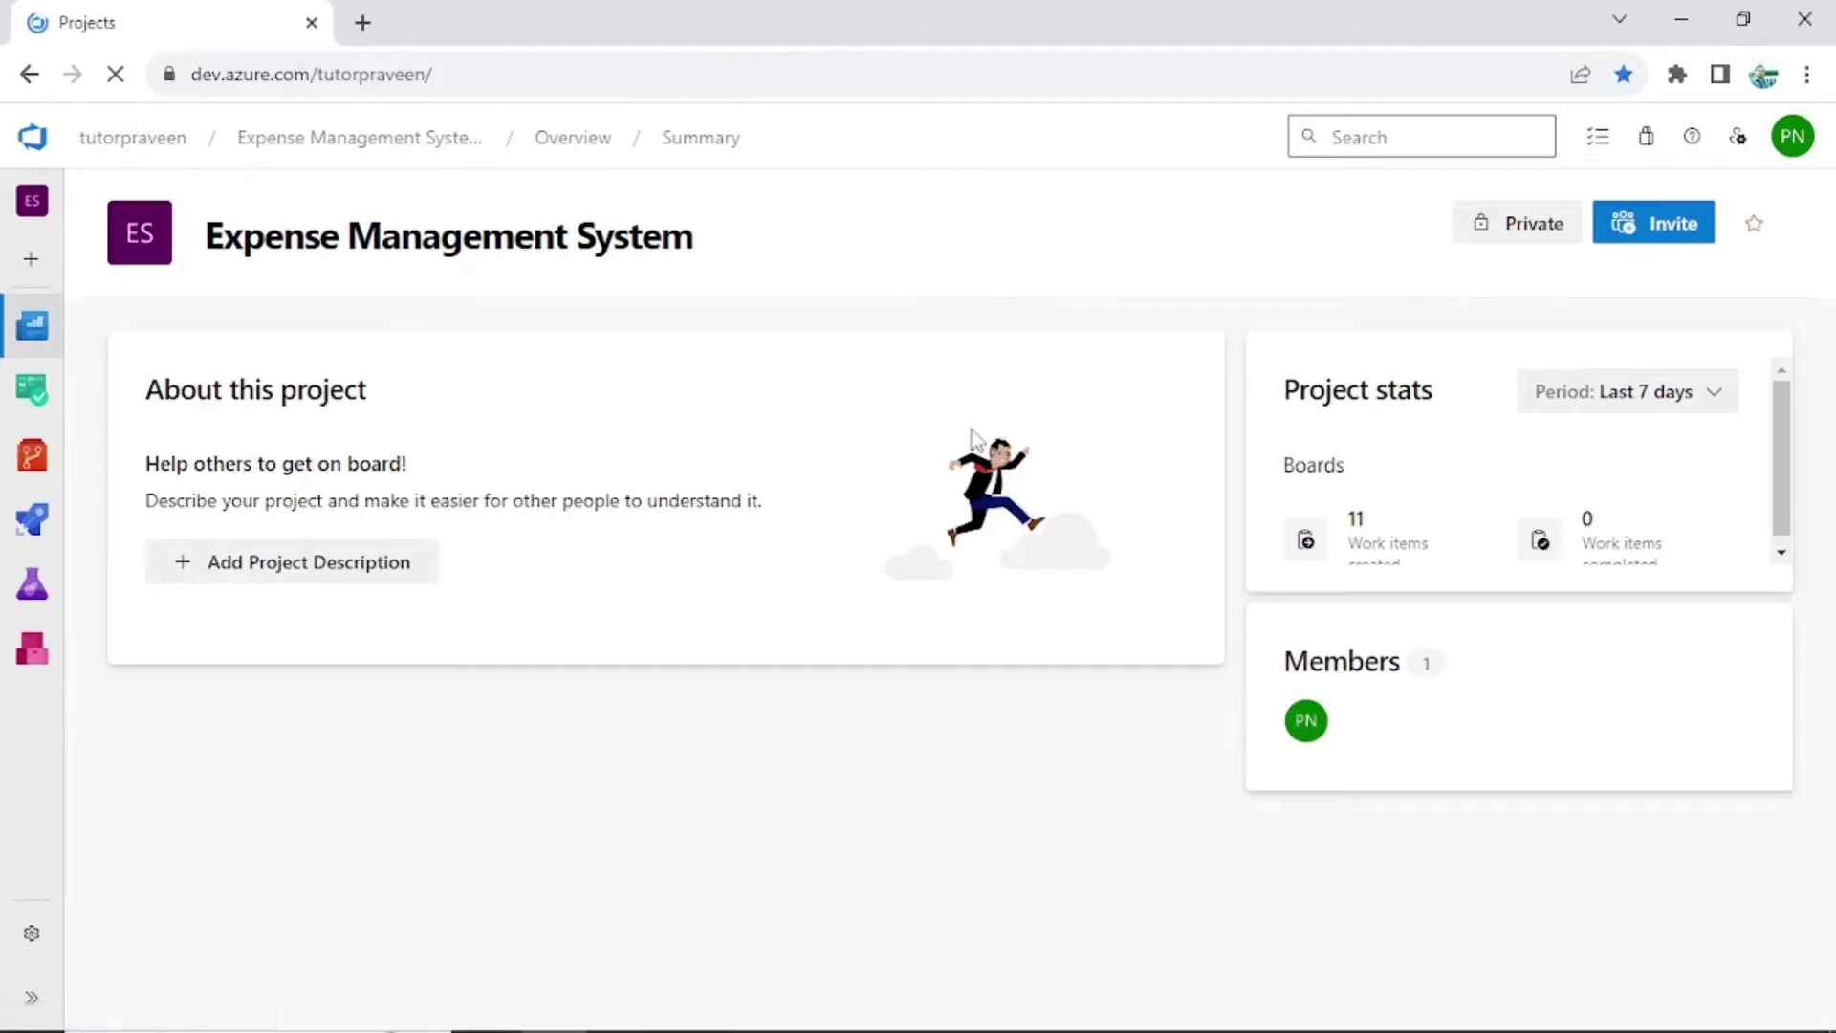
pyautogui.scroll(-3, 352, 600)
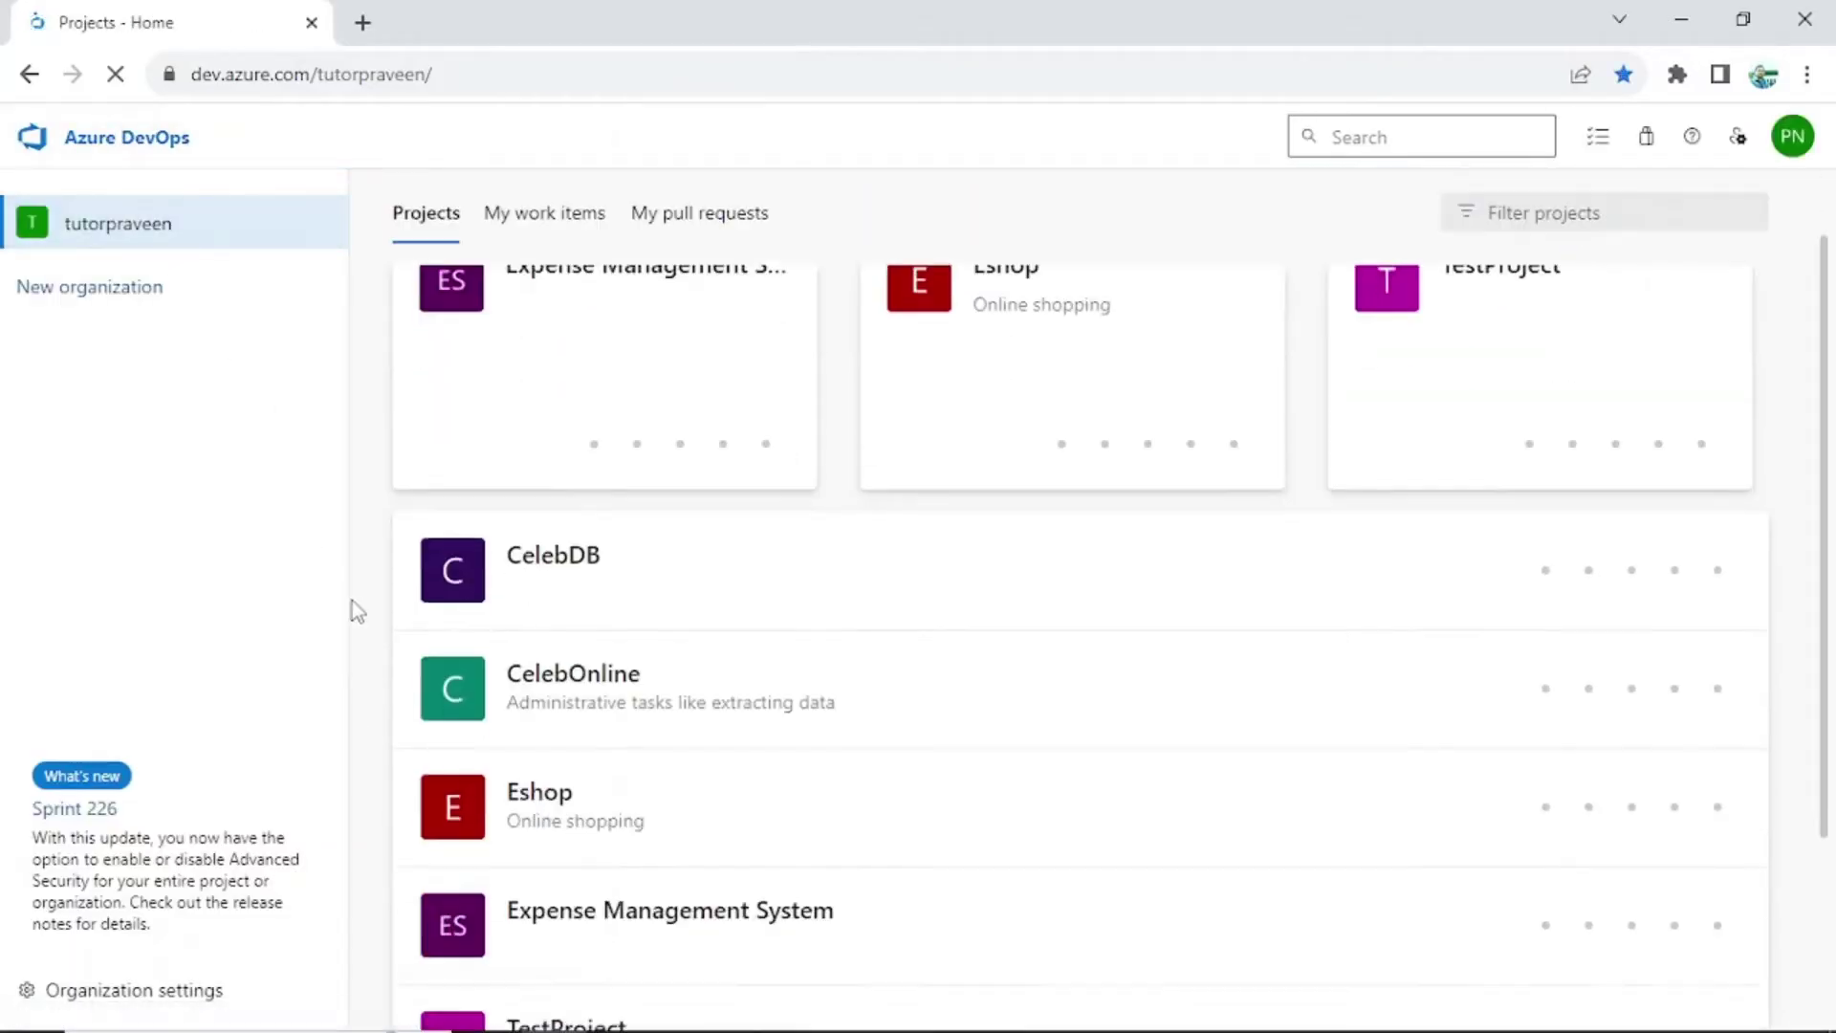
pyautogui.click(134, 989)
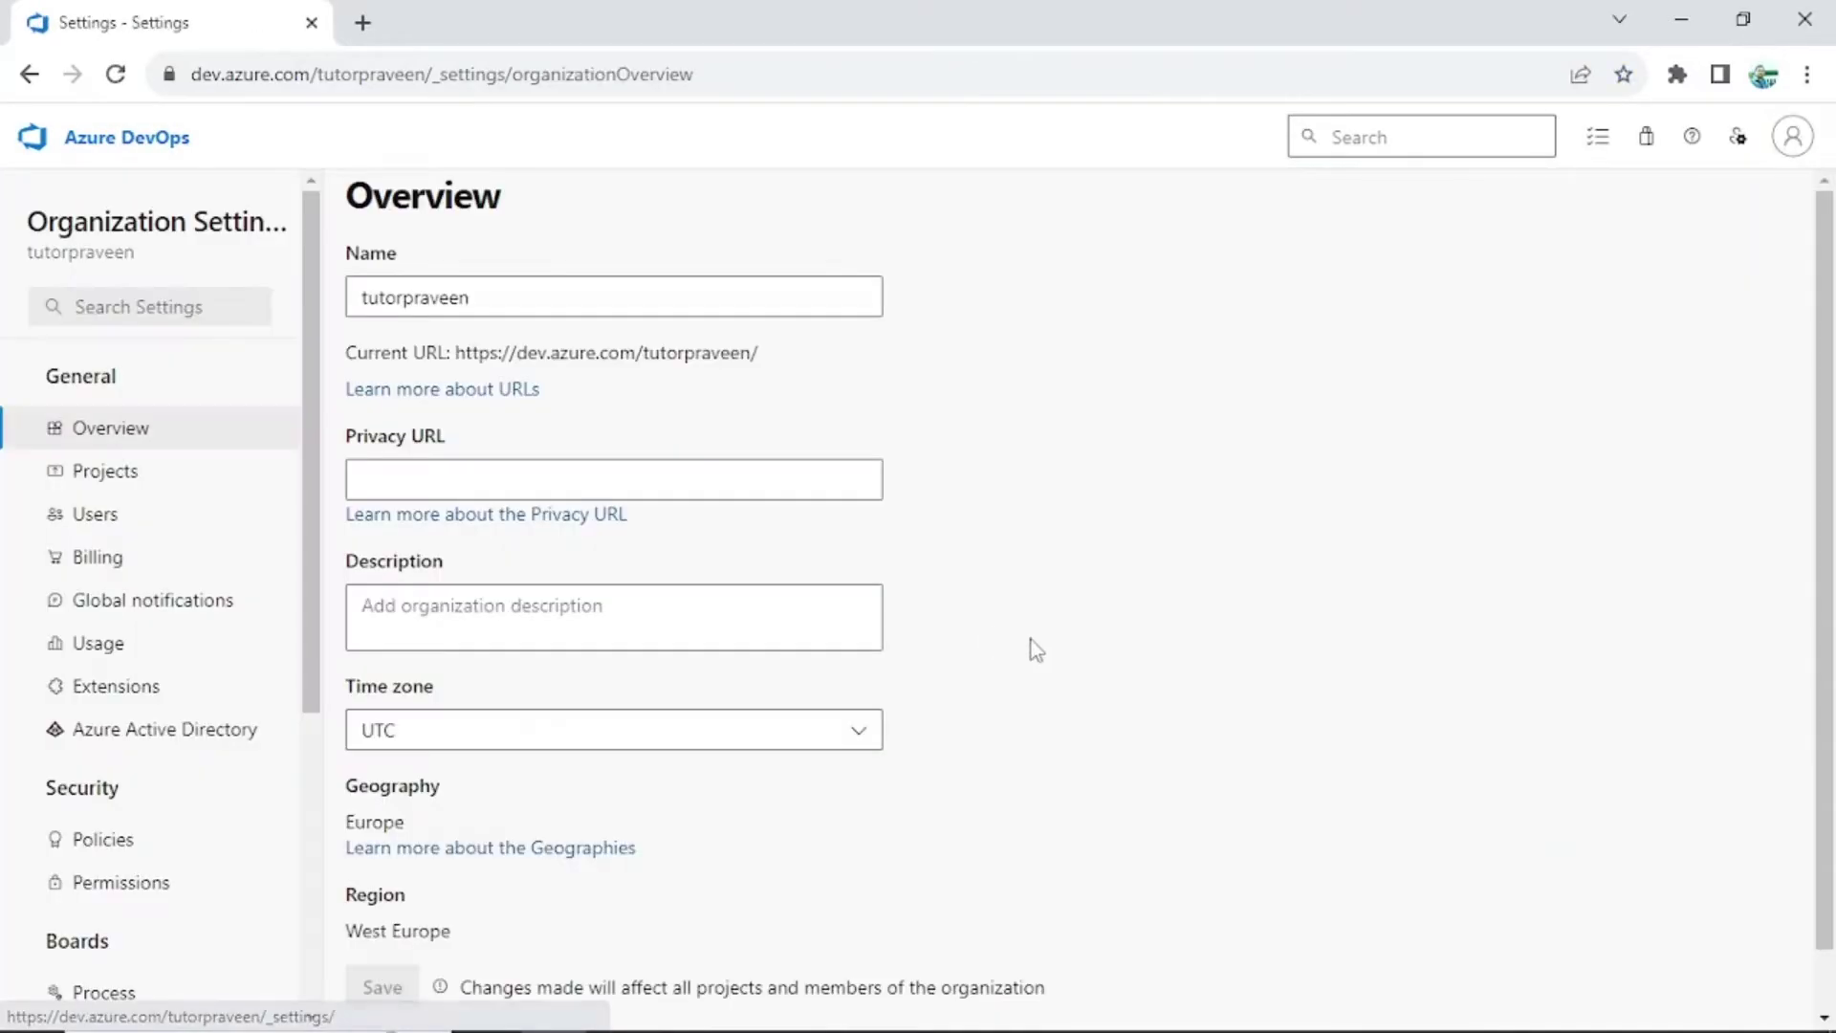
pyautogui.click(95, 514)
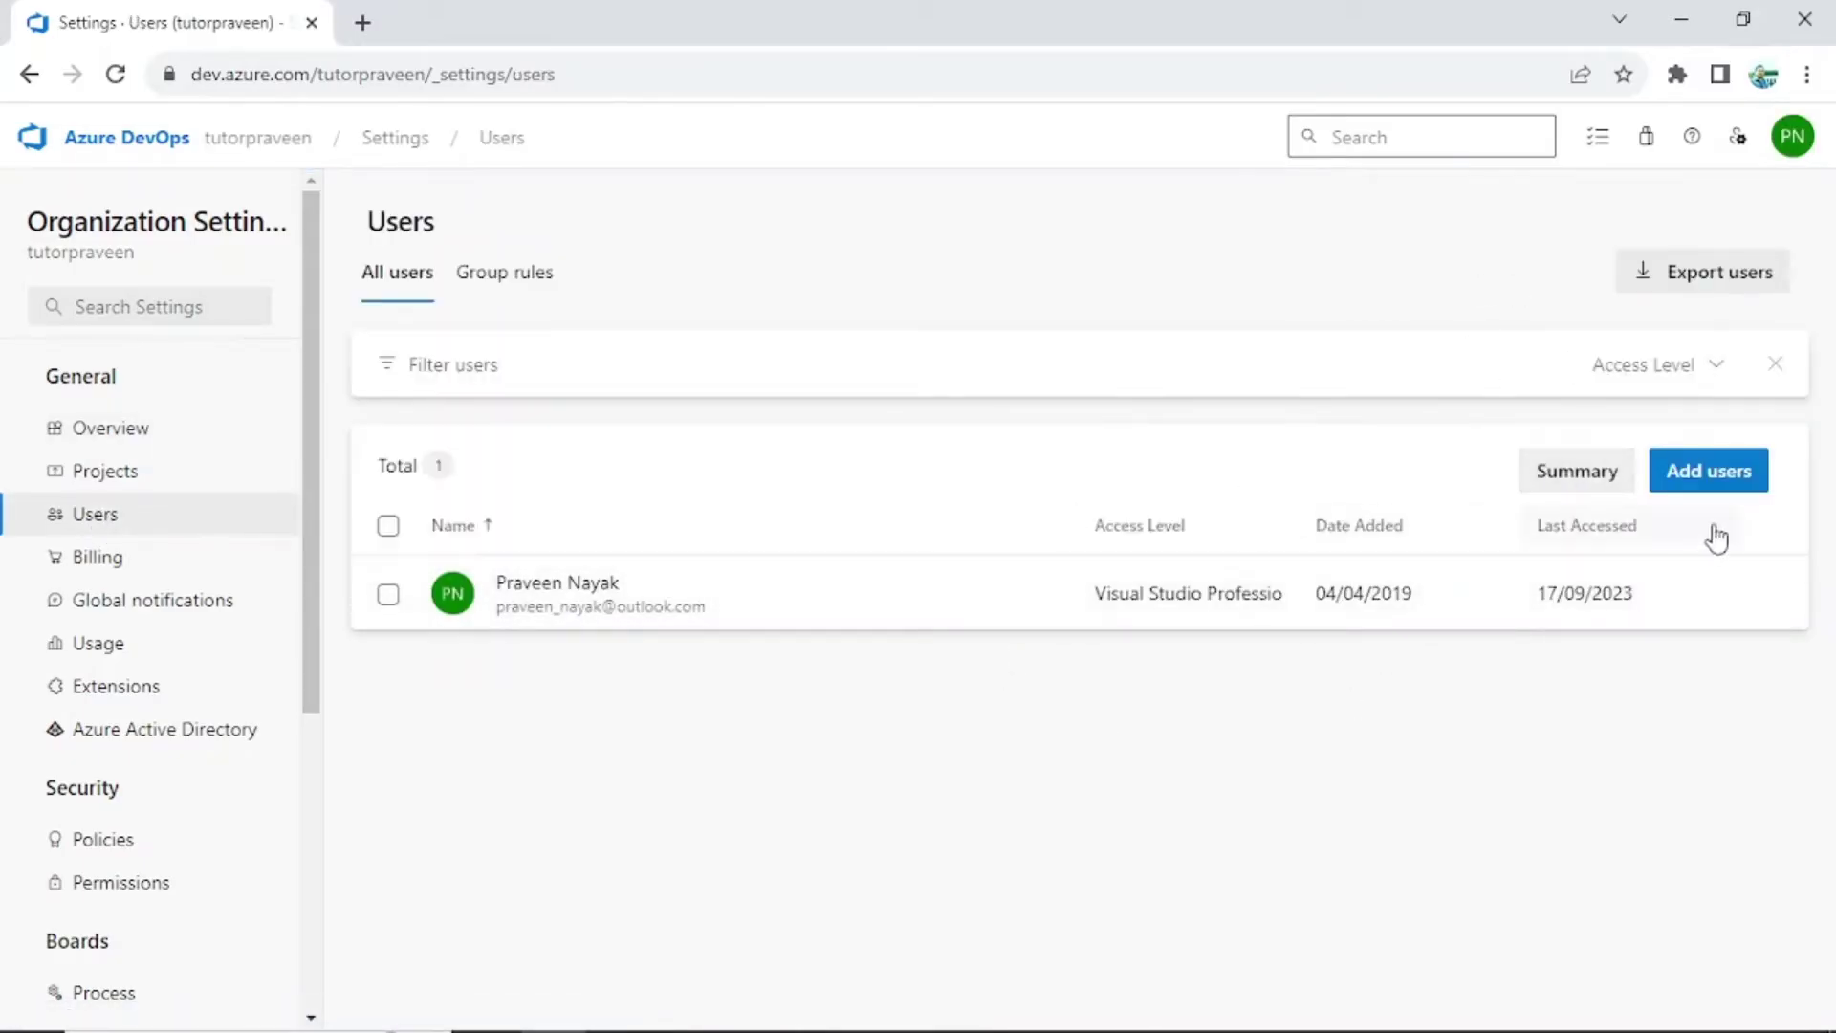
pyautogui.click(1716, 471)
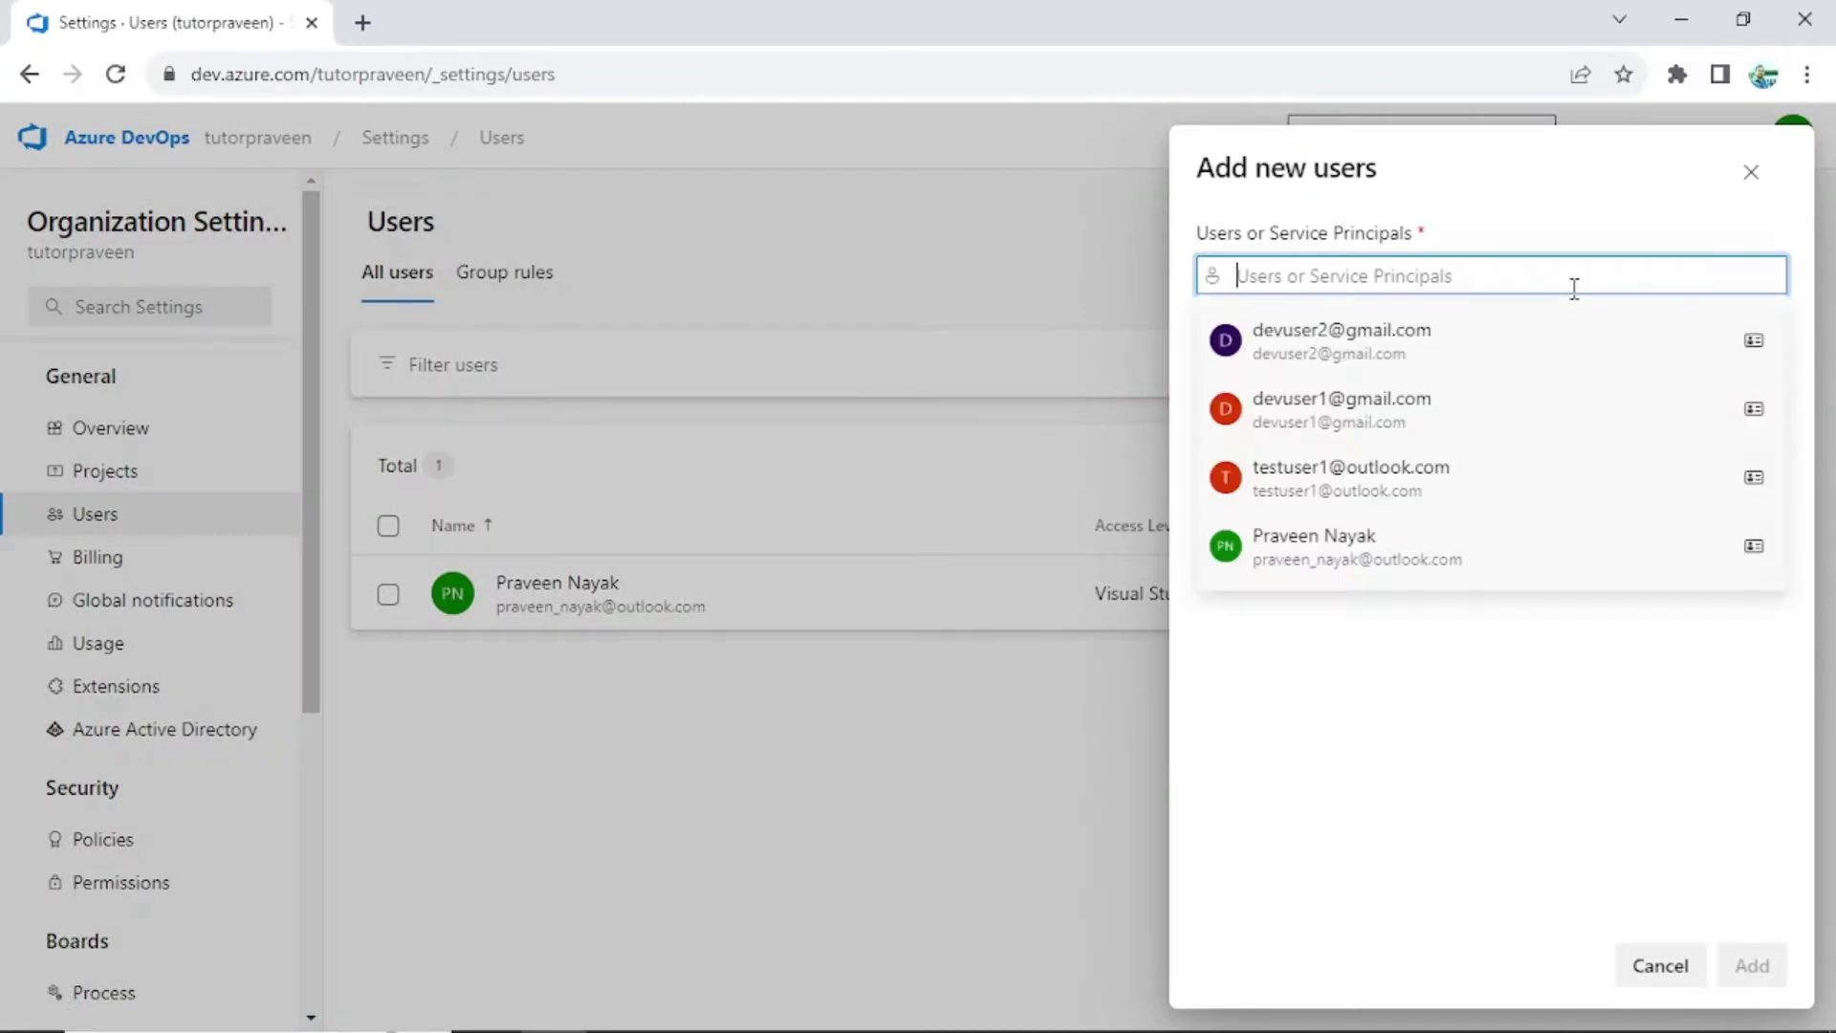
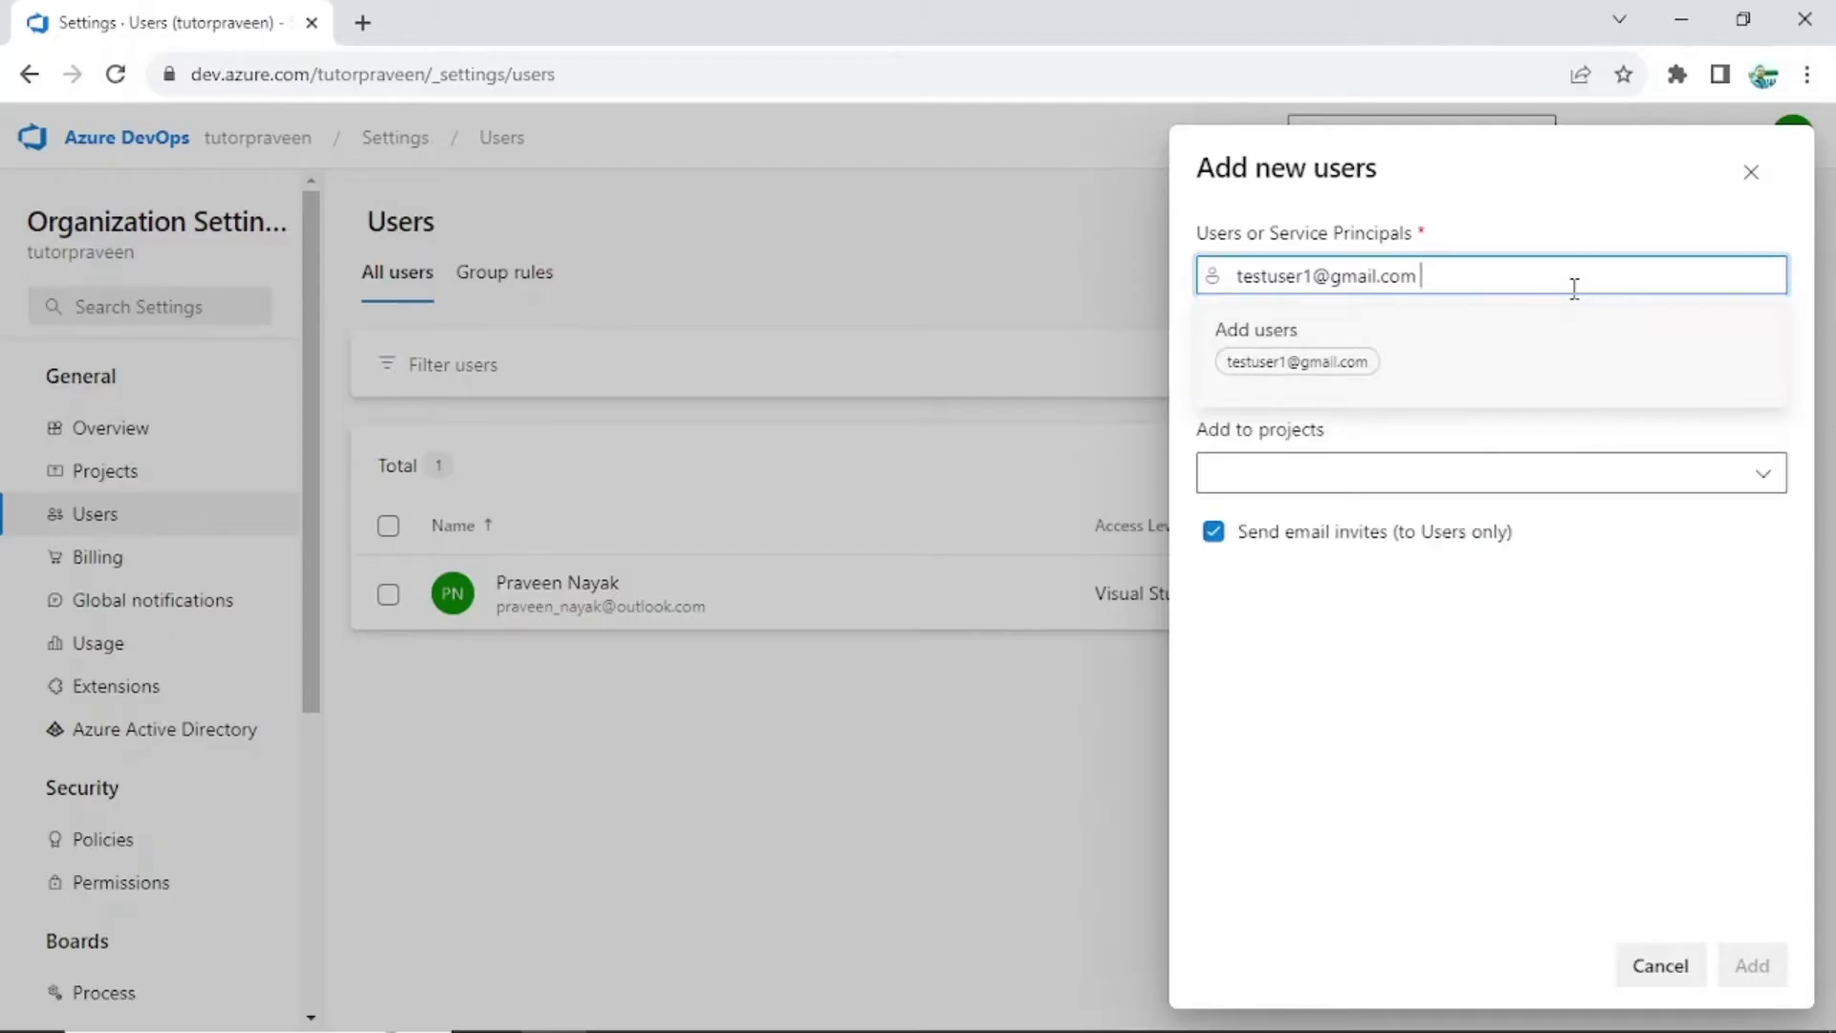
# Enter both new users' e-mail addresses as chips in the Users or Service Principals field
pyautogui.click(1357, 383)
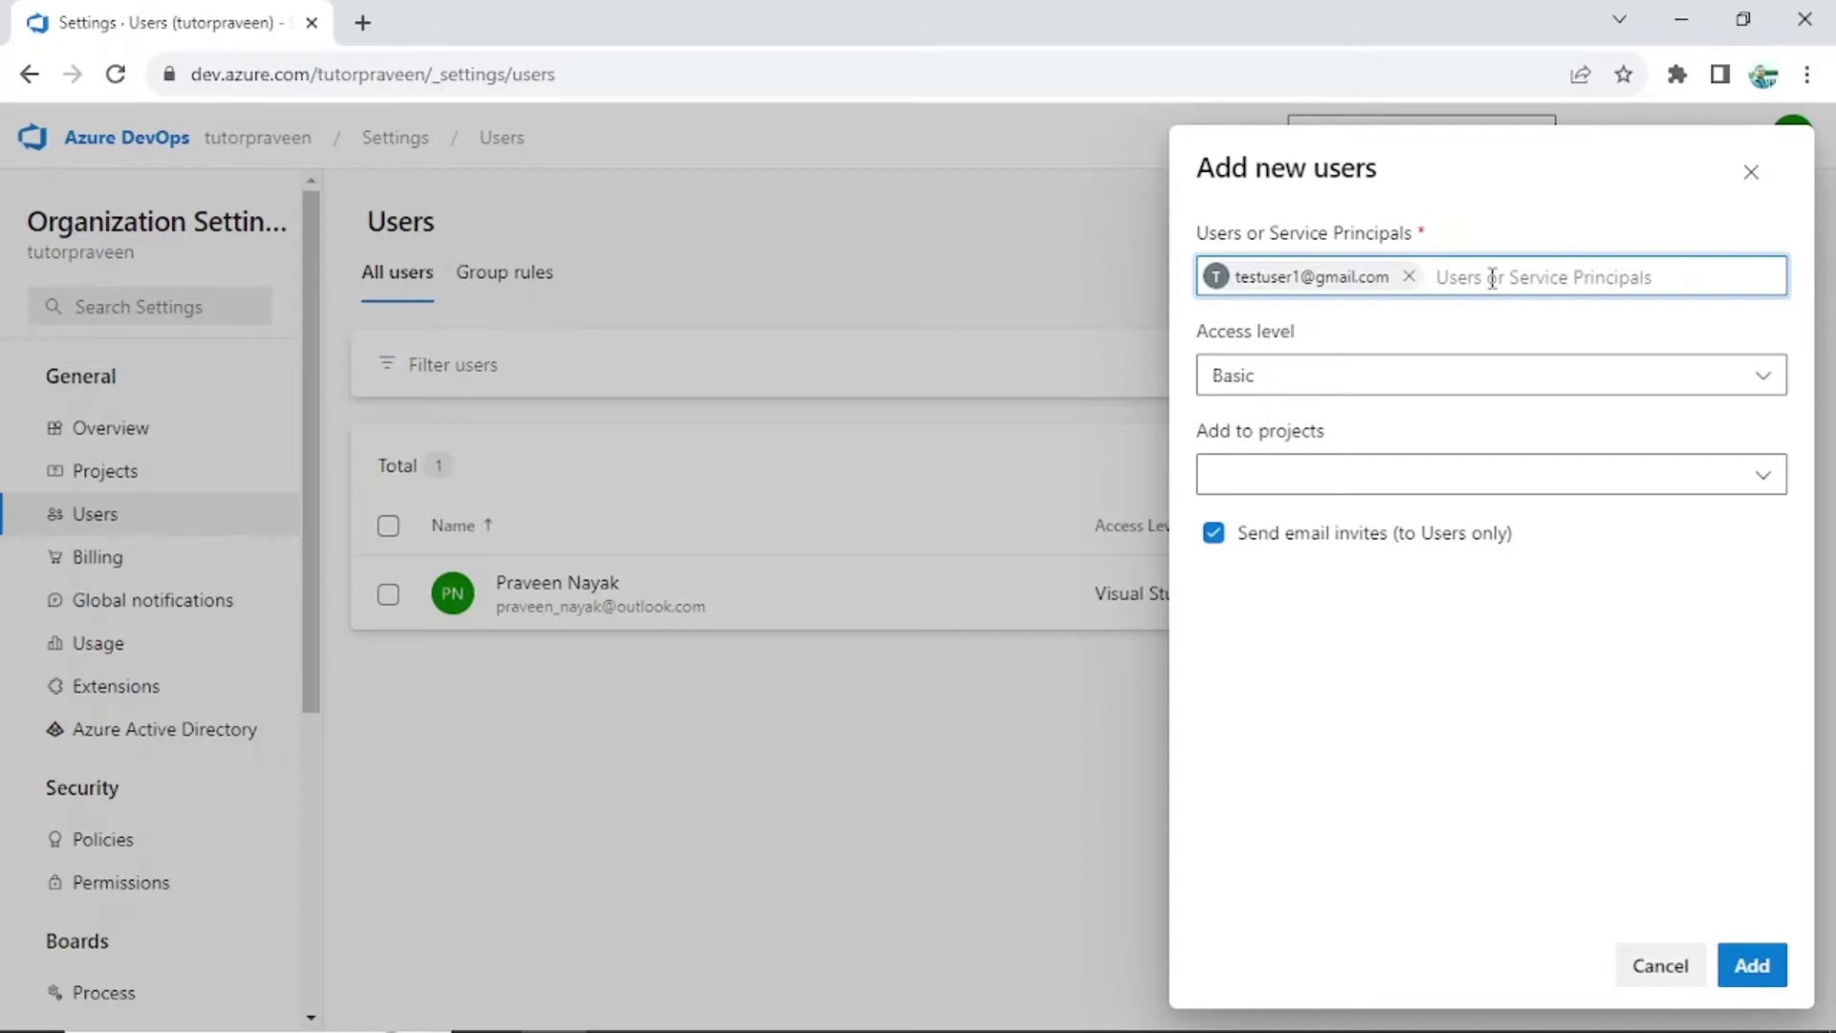
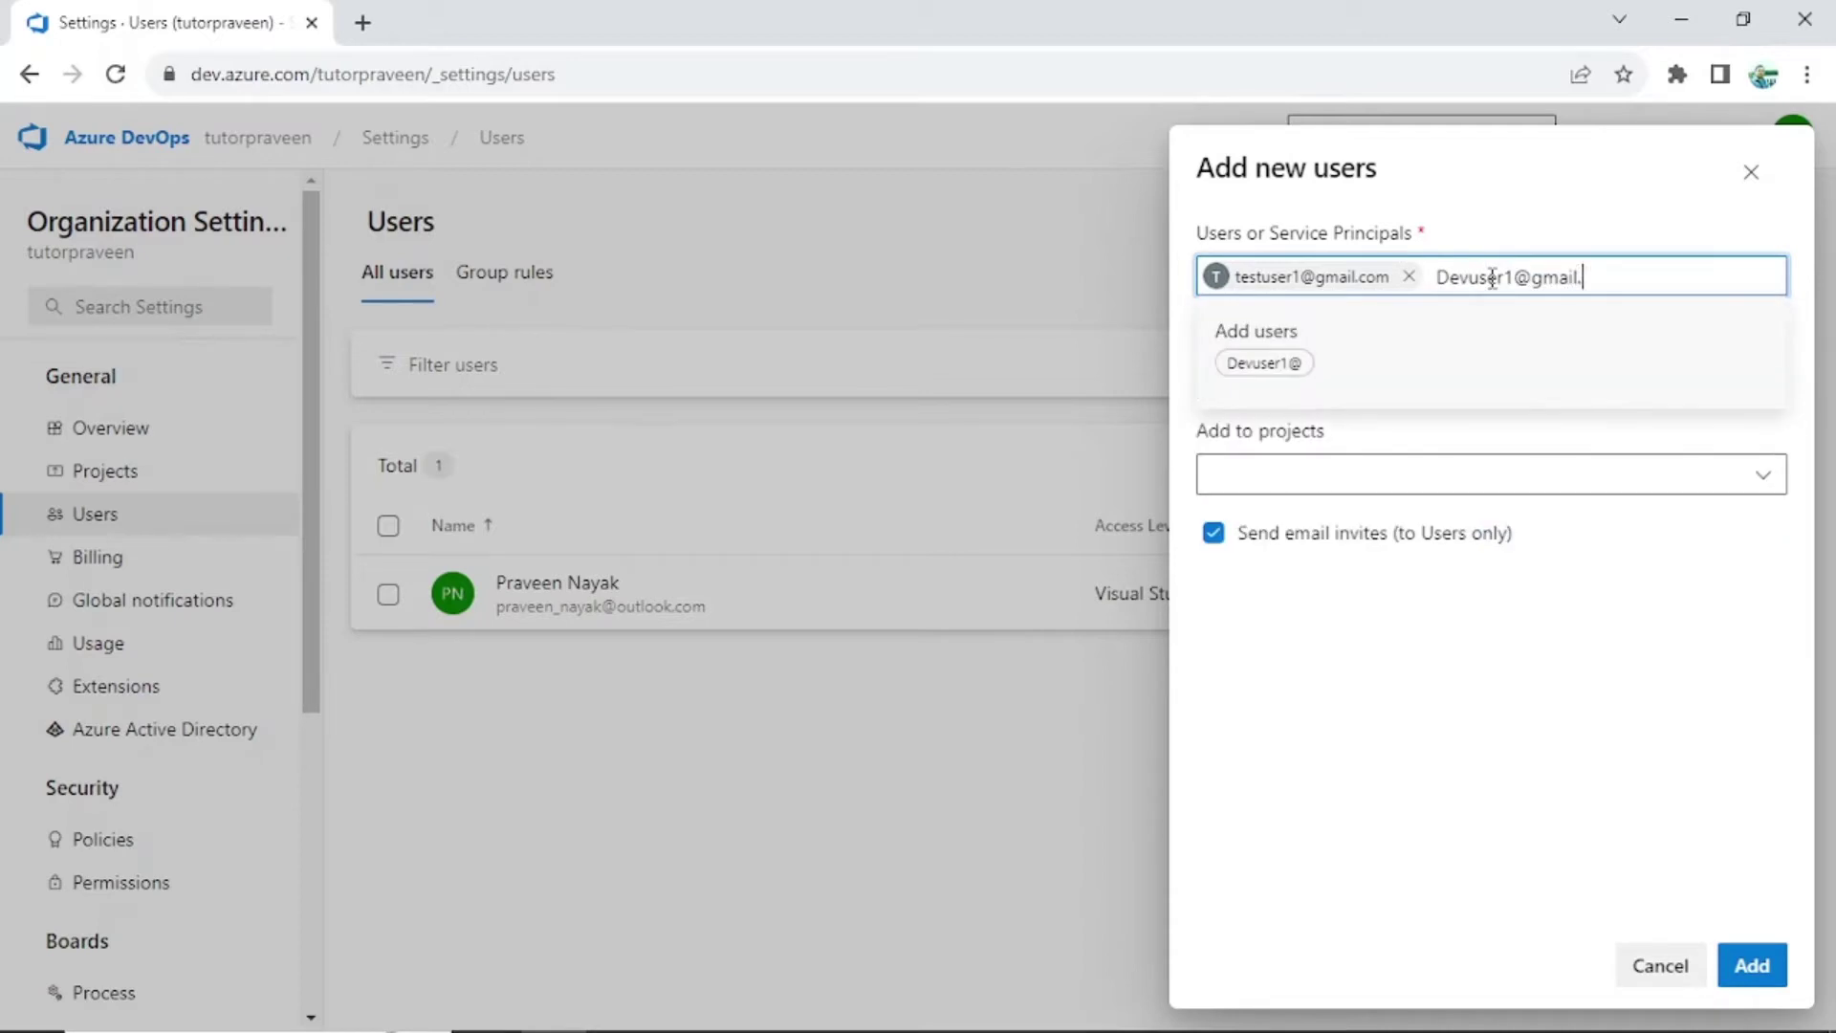
pyautogui.click(1373, 367)
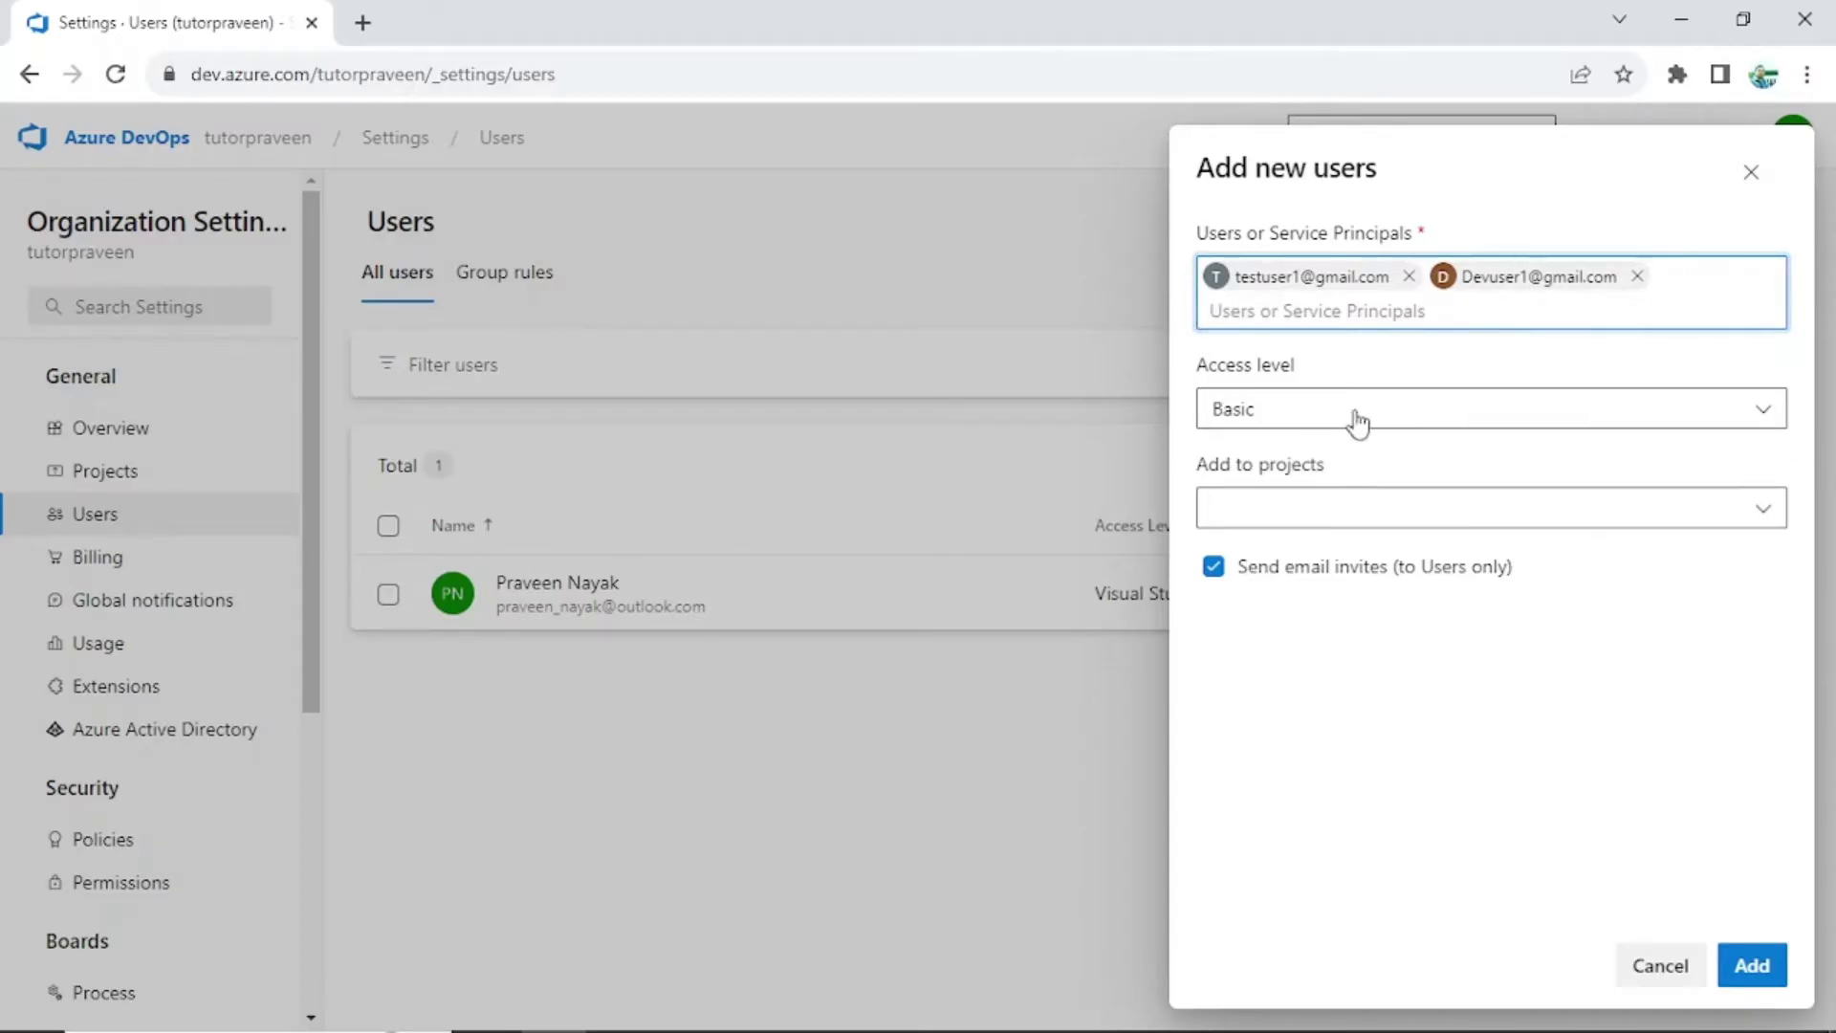
pyautogui.click(1772, 430)
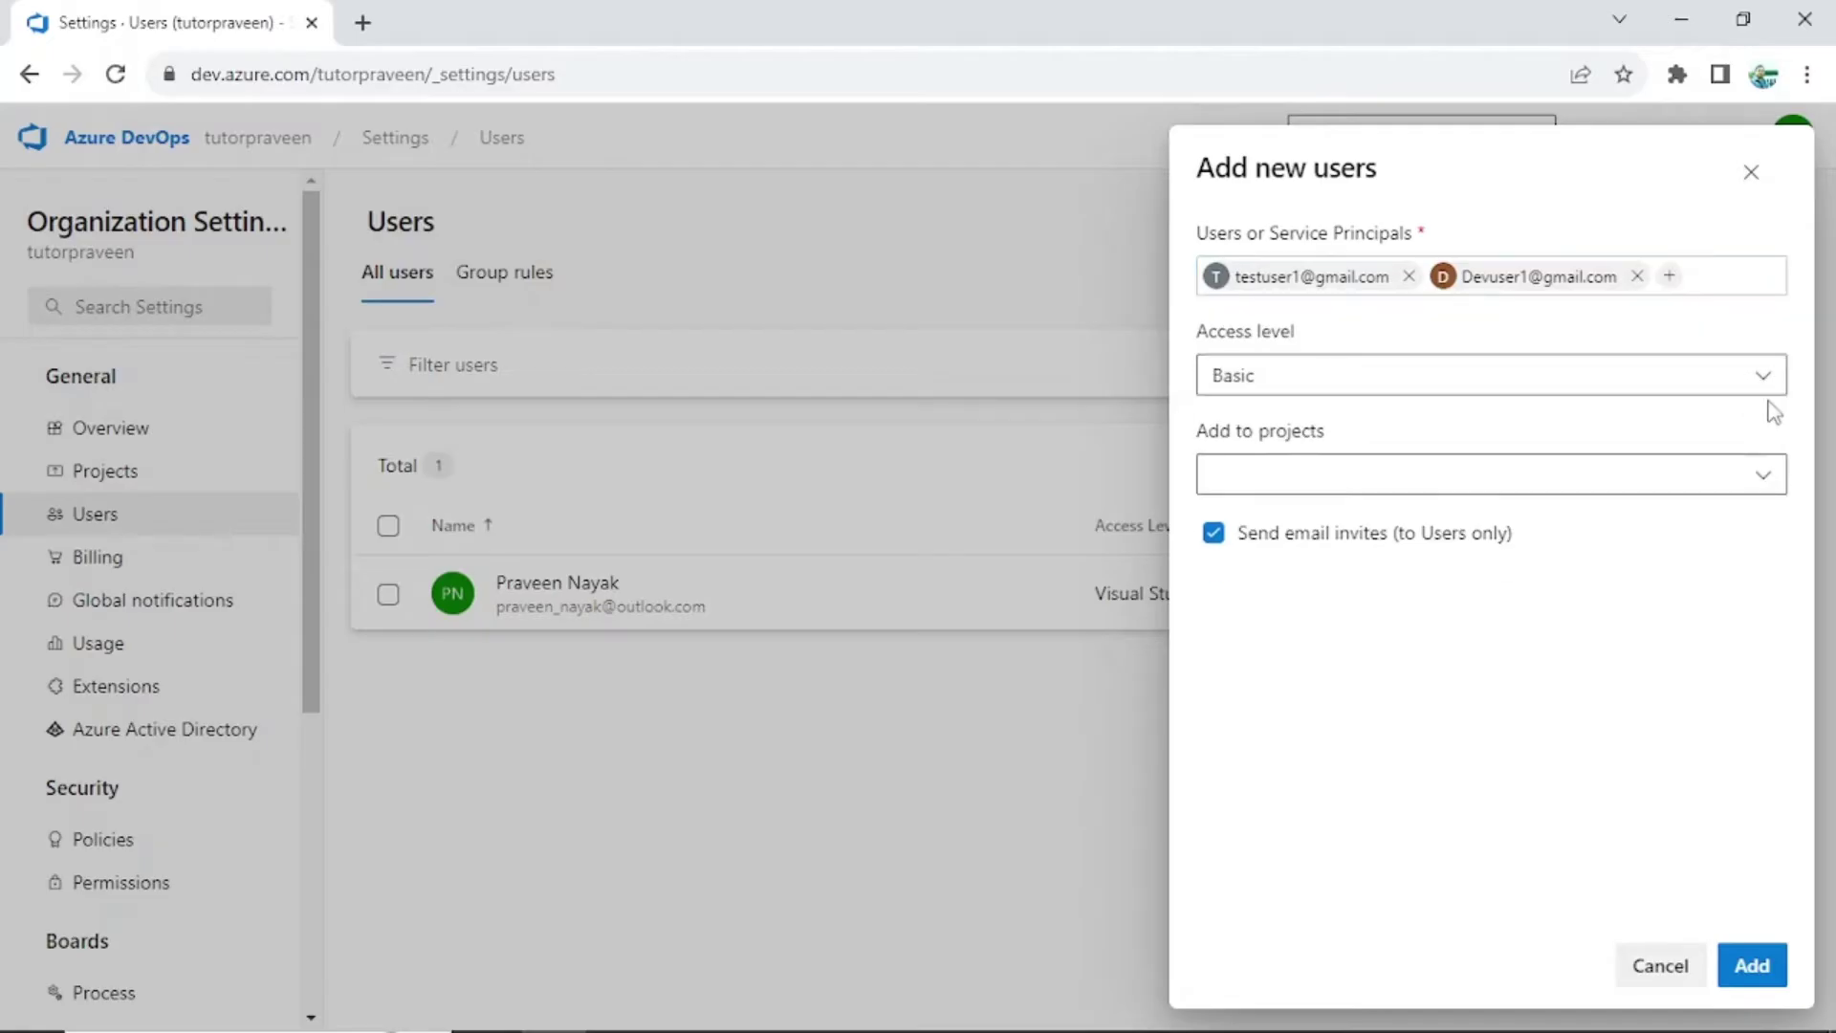
# Expand the Access level dropdown to show Basic, Stakeholder and Visual Studio Subscriber
pyautogui.click(1764, 376)
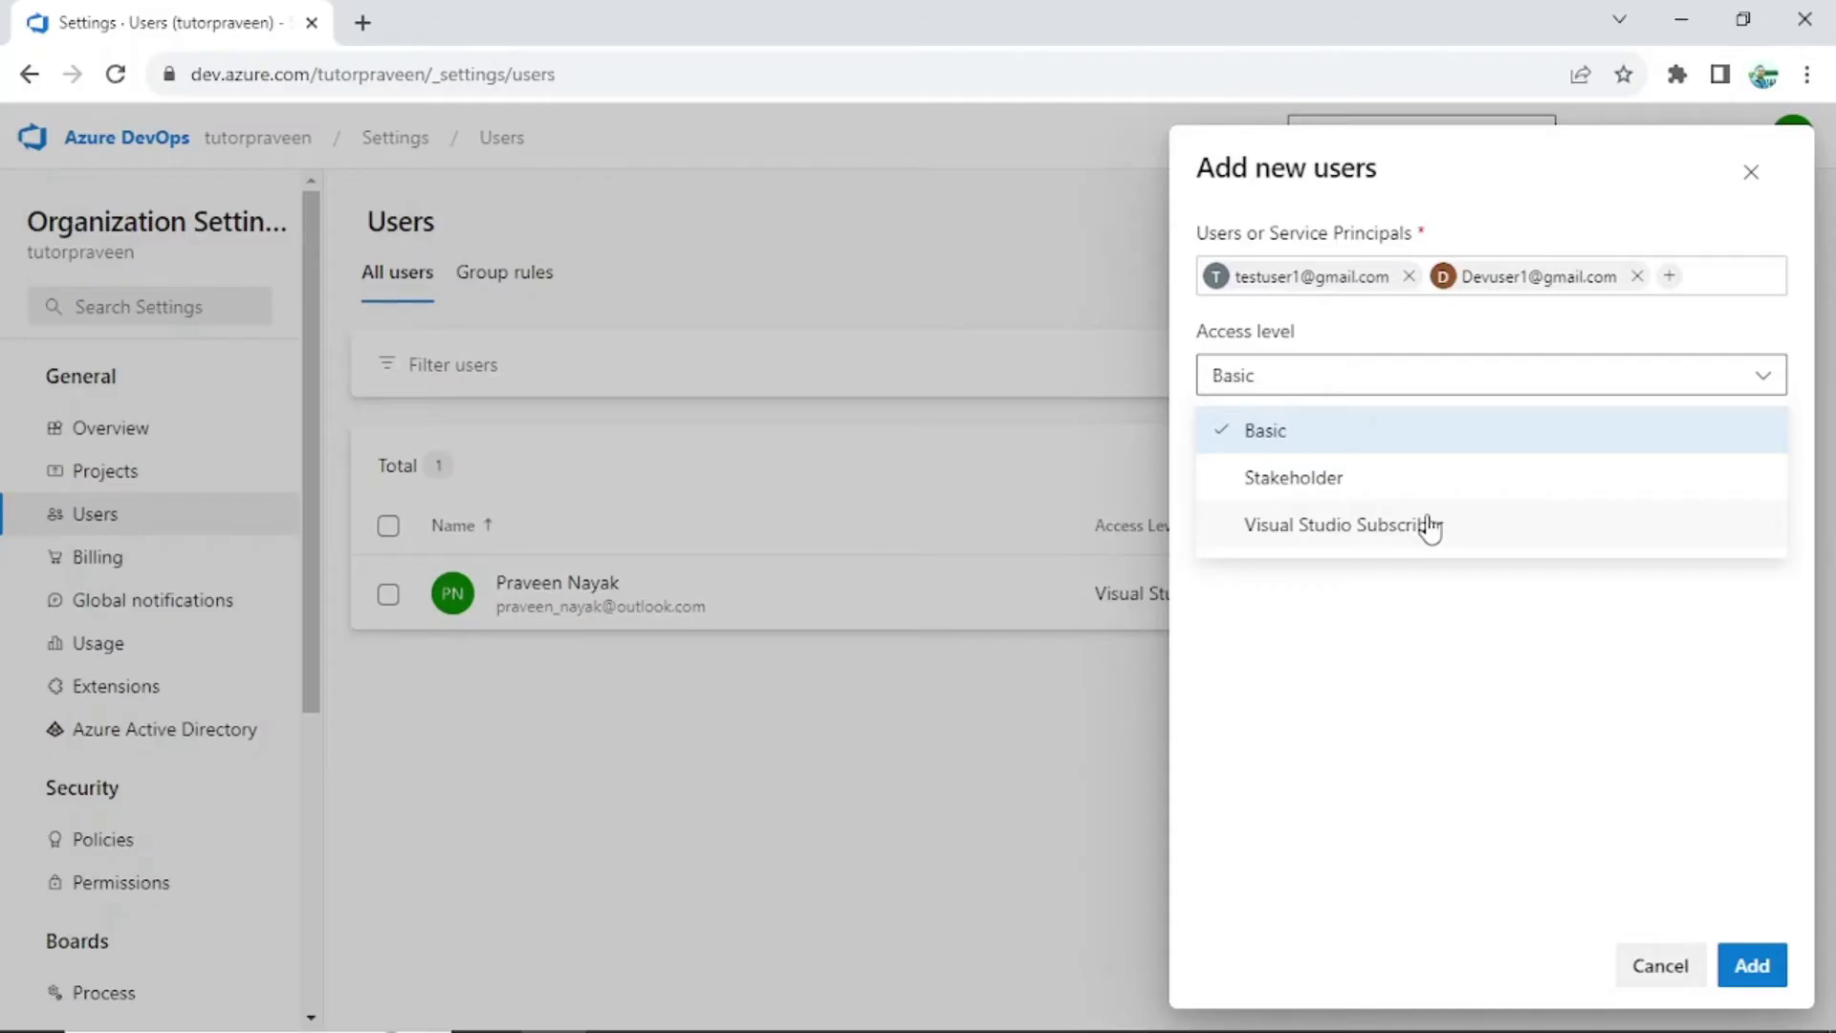
# Keep Basic access, skip project assignment, and add both users to the organization
pyautogui.click(1455, 662)
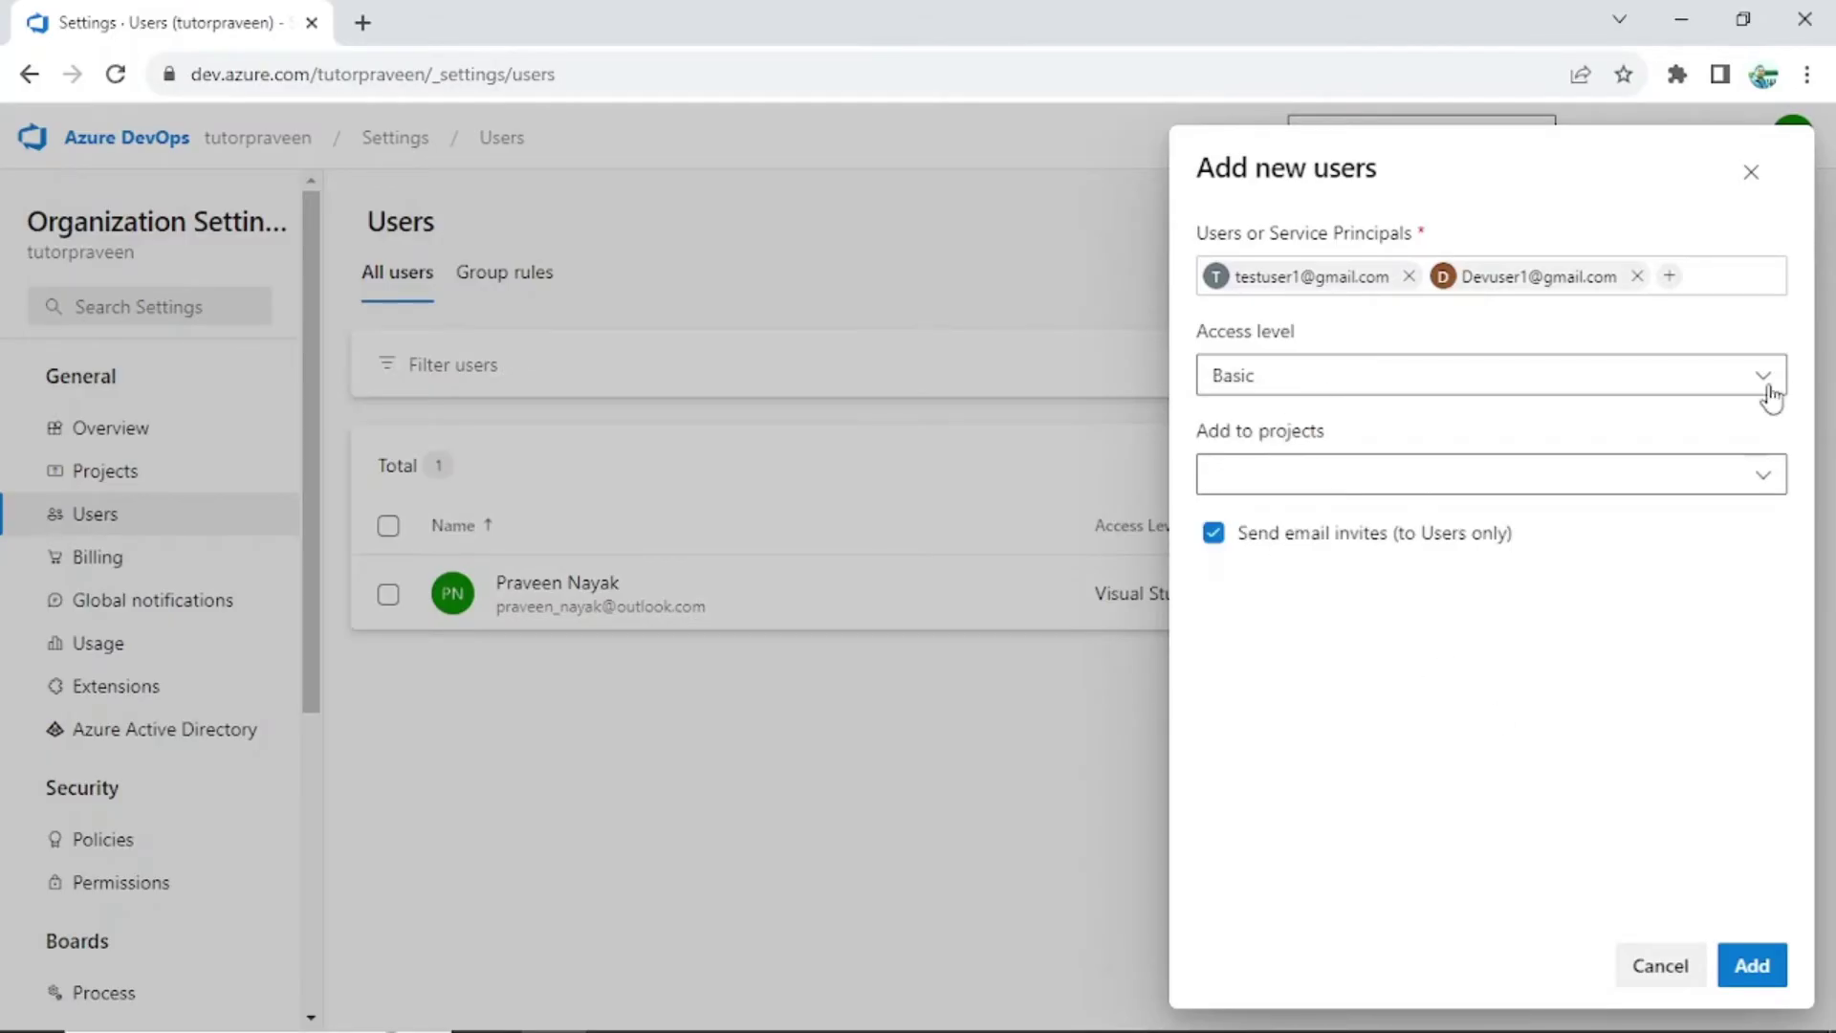
pyautogui.click(1771, 480)
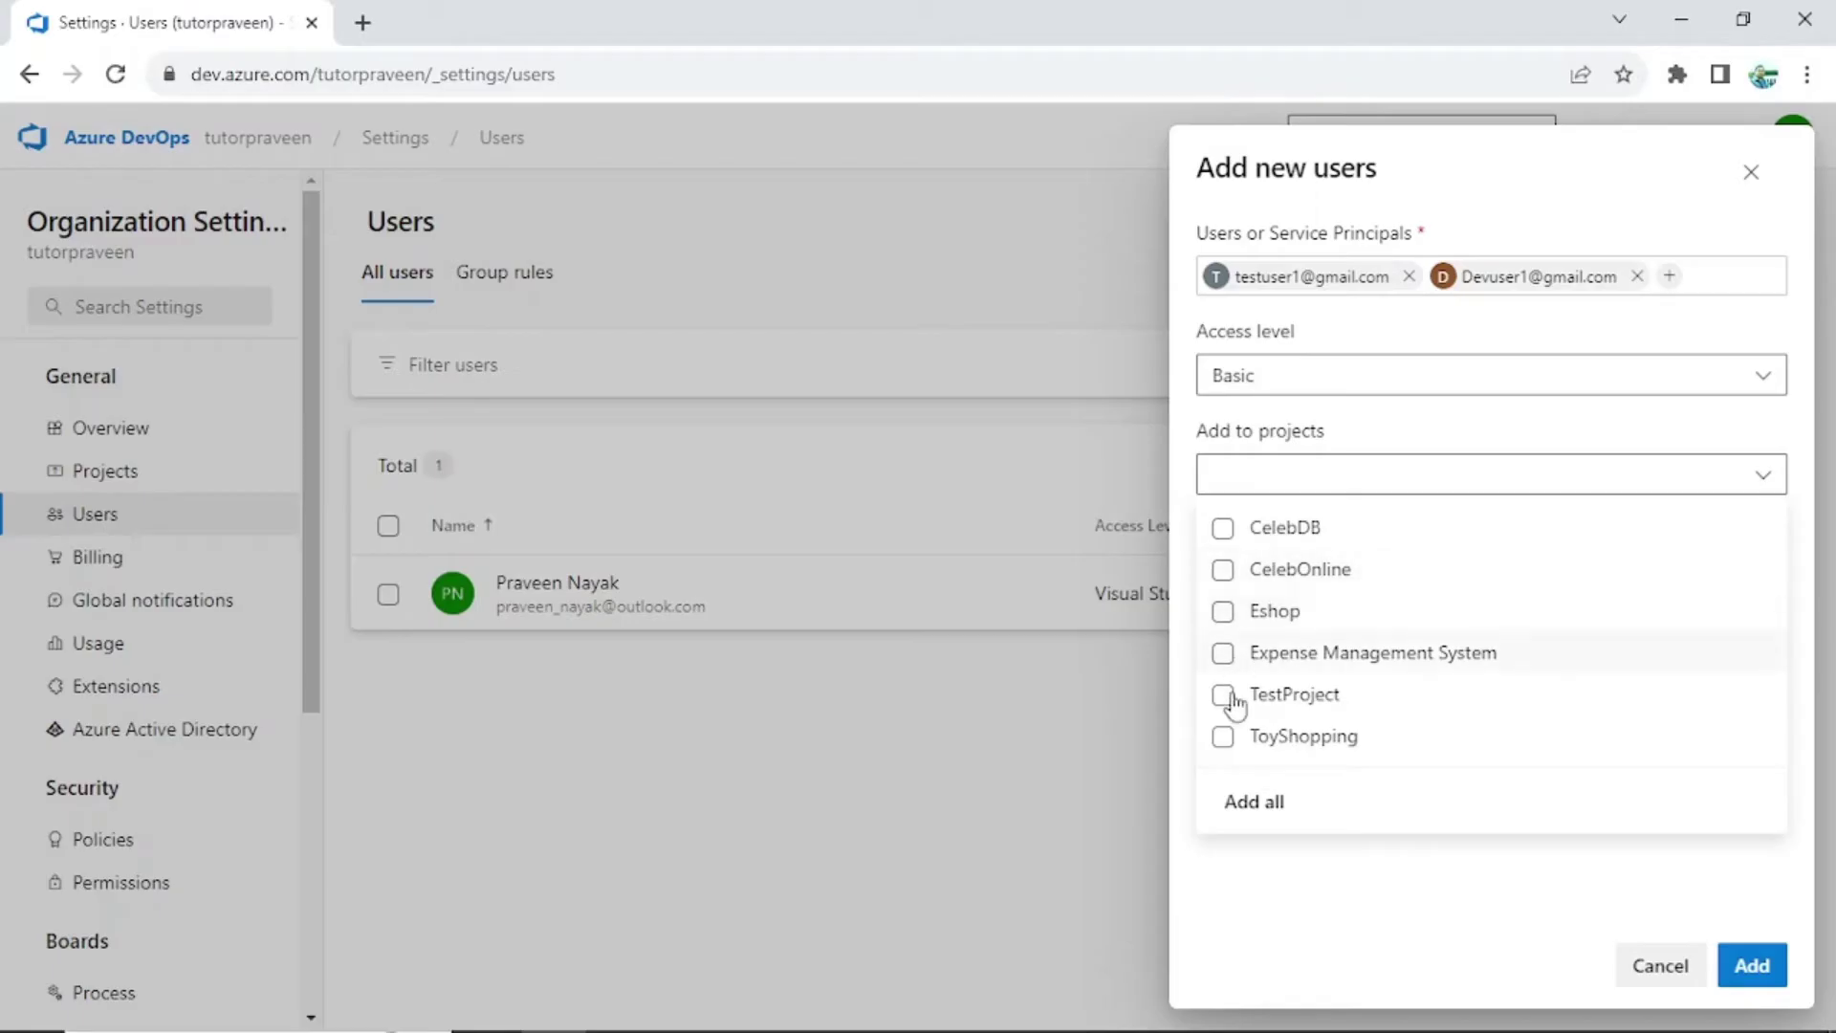
pyautogui.click(1425, 928)
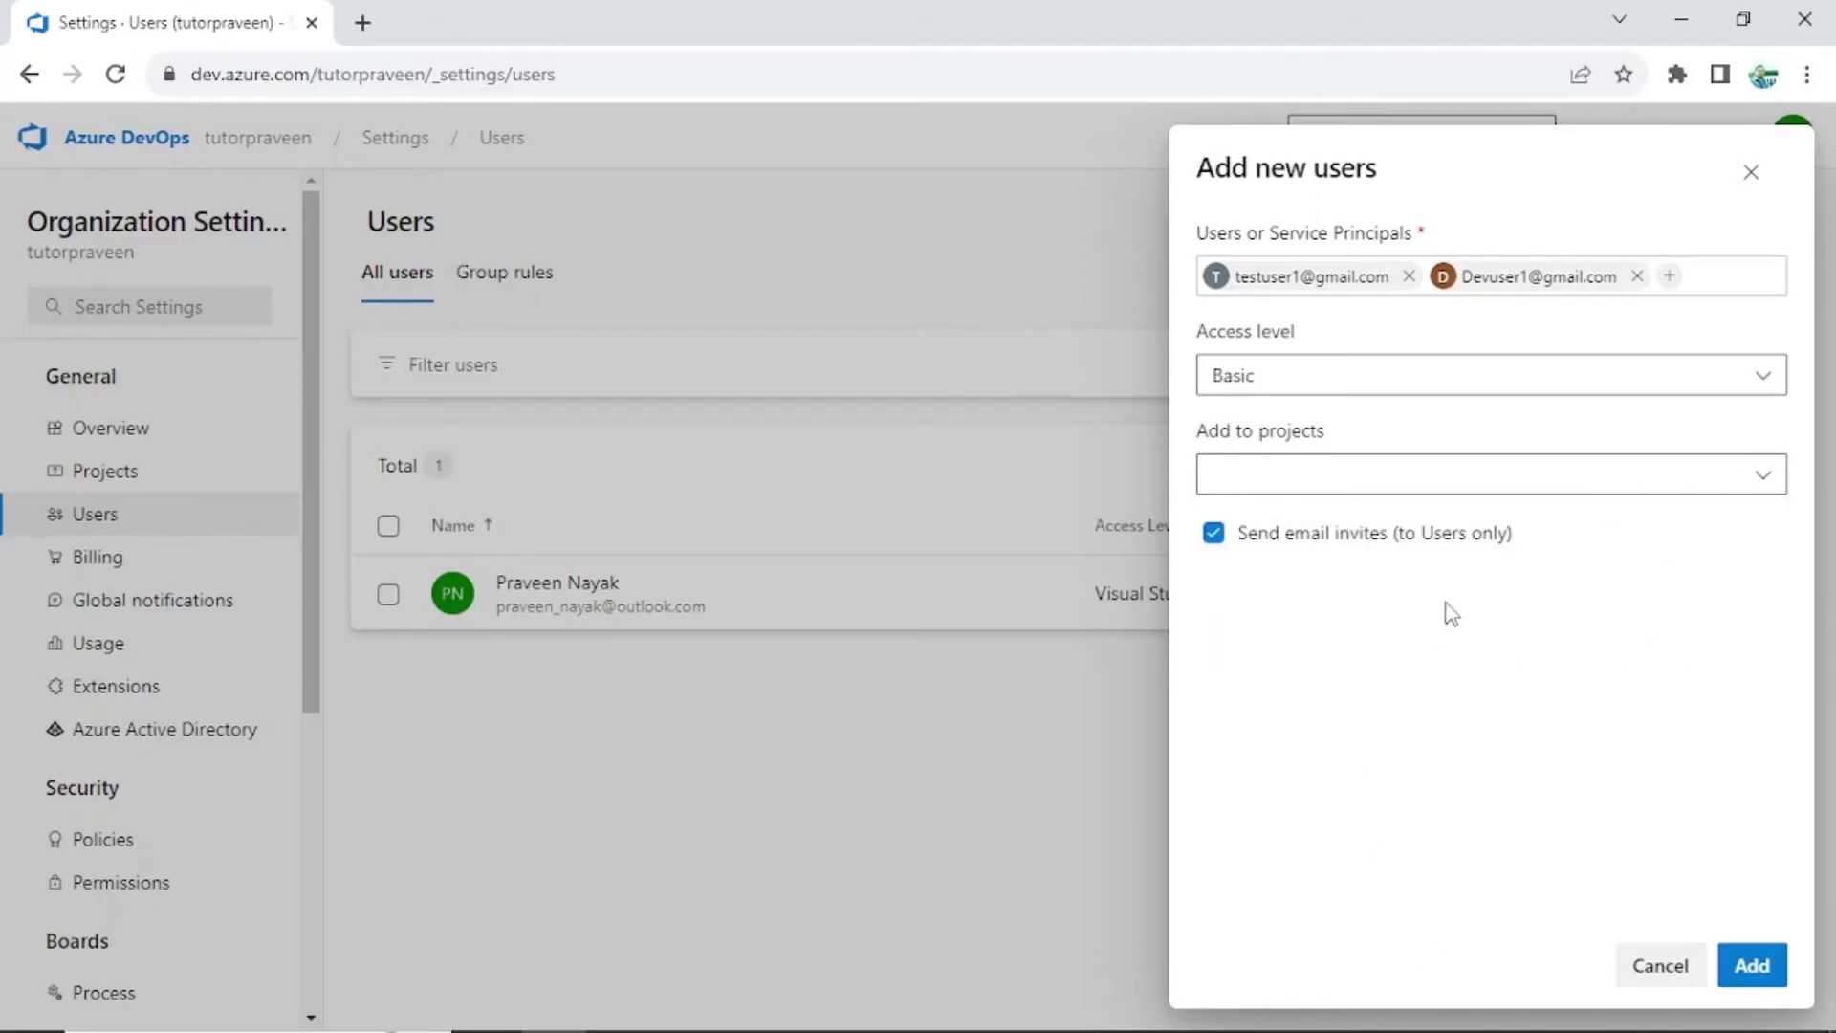
pyautogui.click(1752, 965)
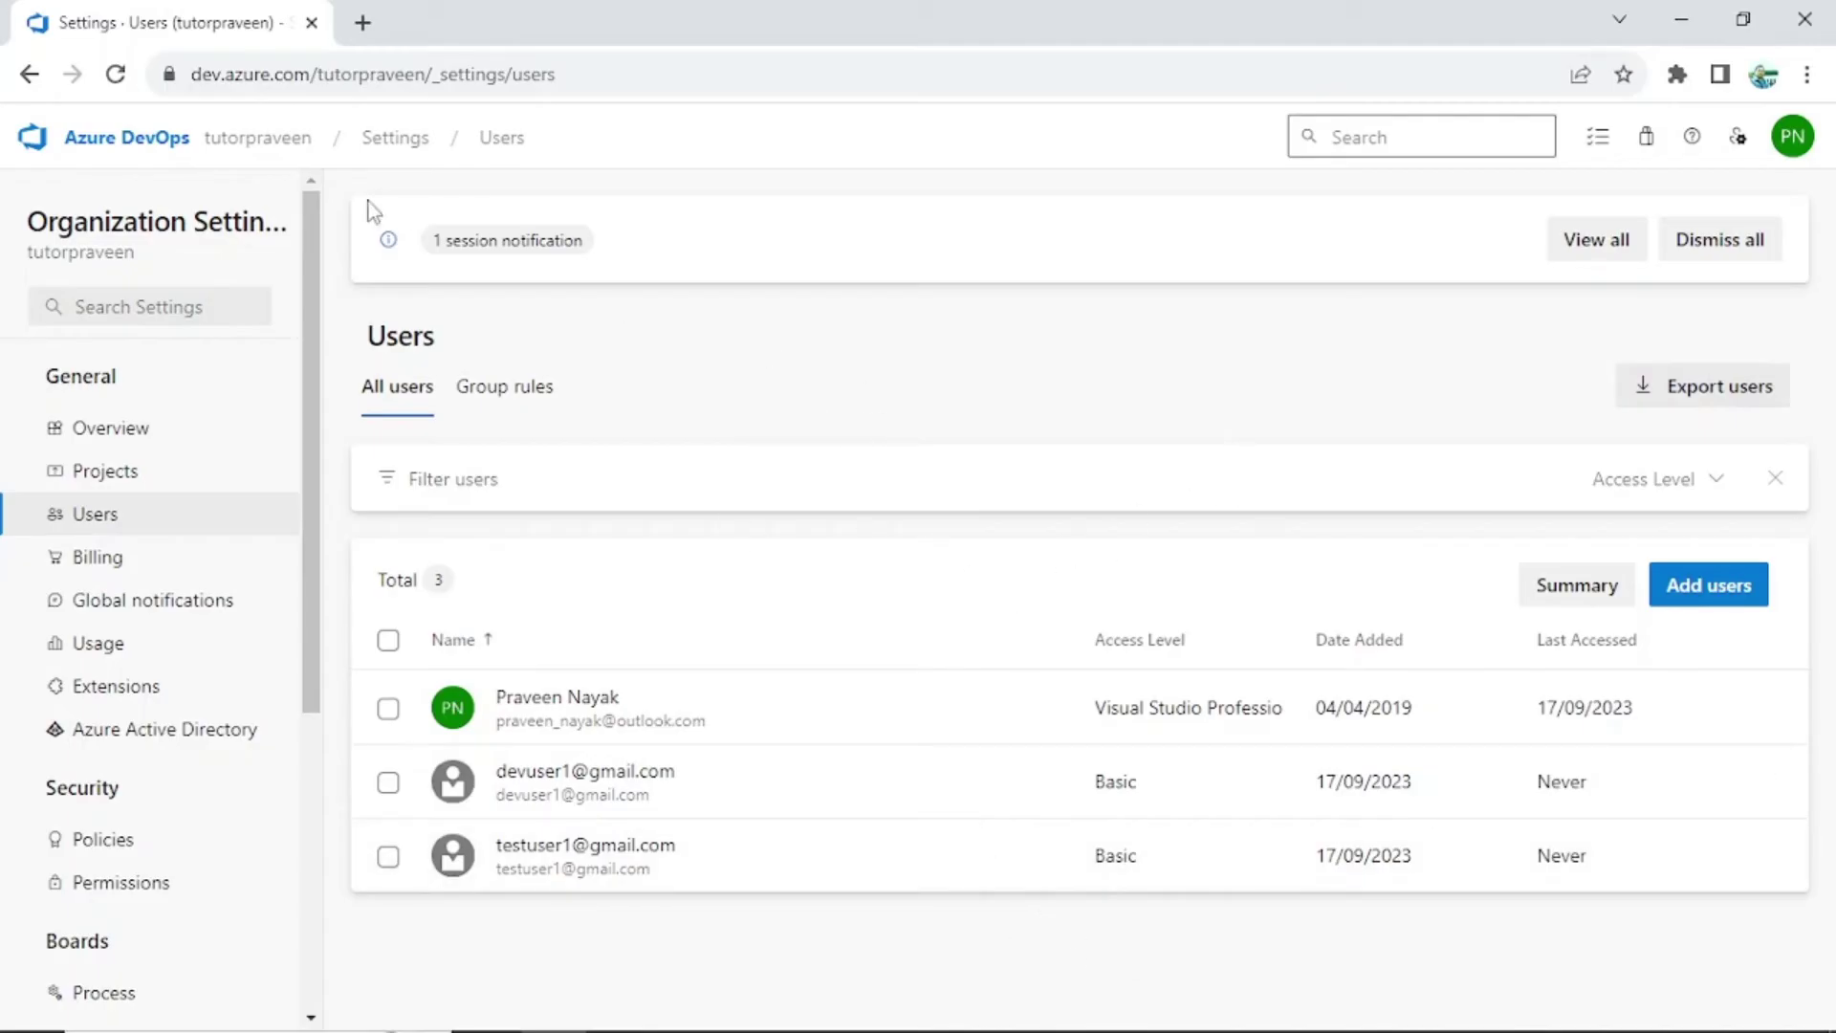
# Go to the Expense Management System project's Permissions settings so all six groups are visible
pyautogui.click(256, 143)
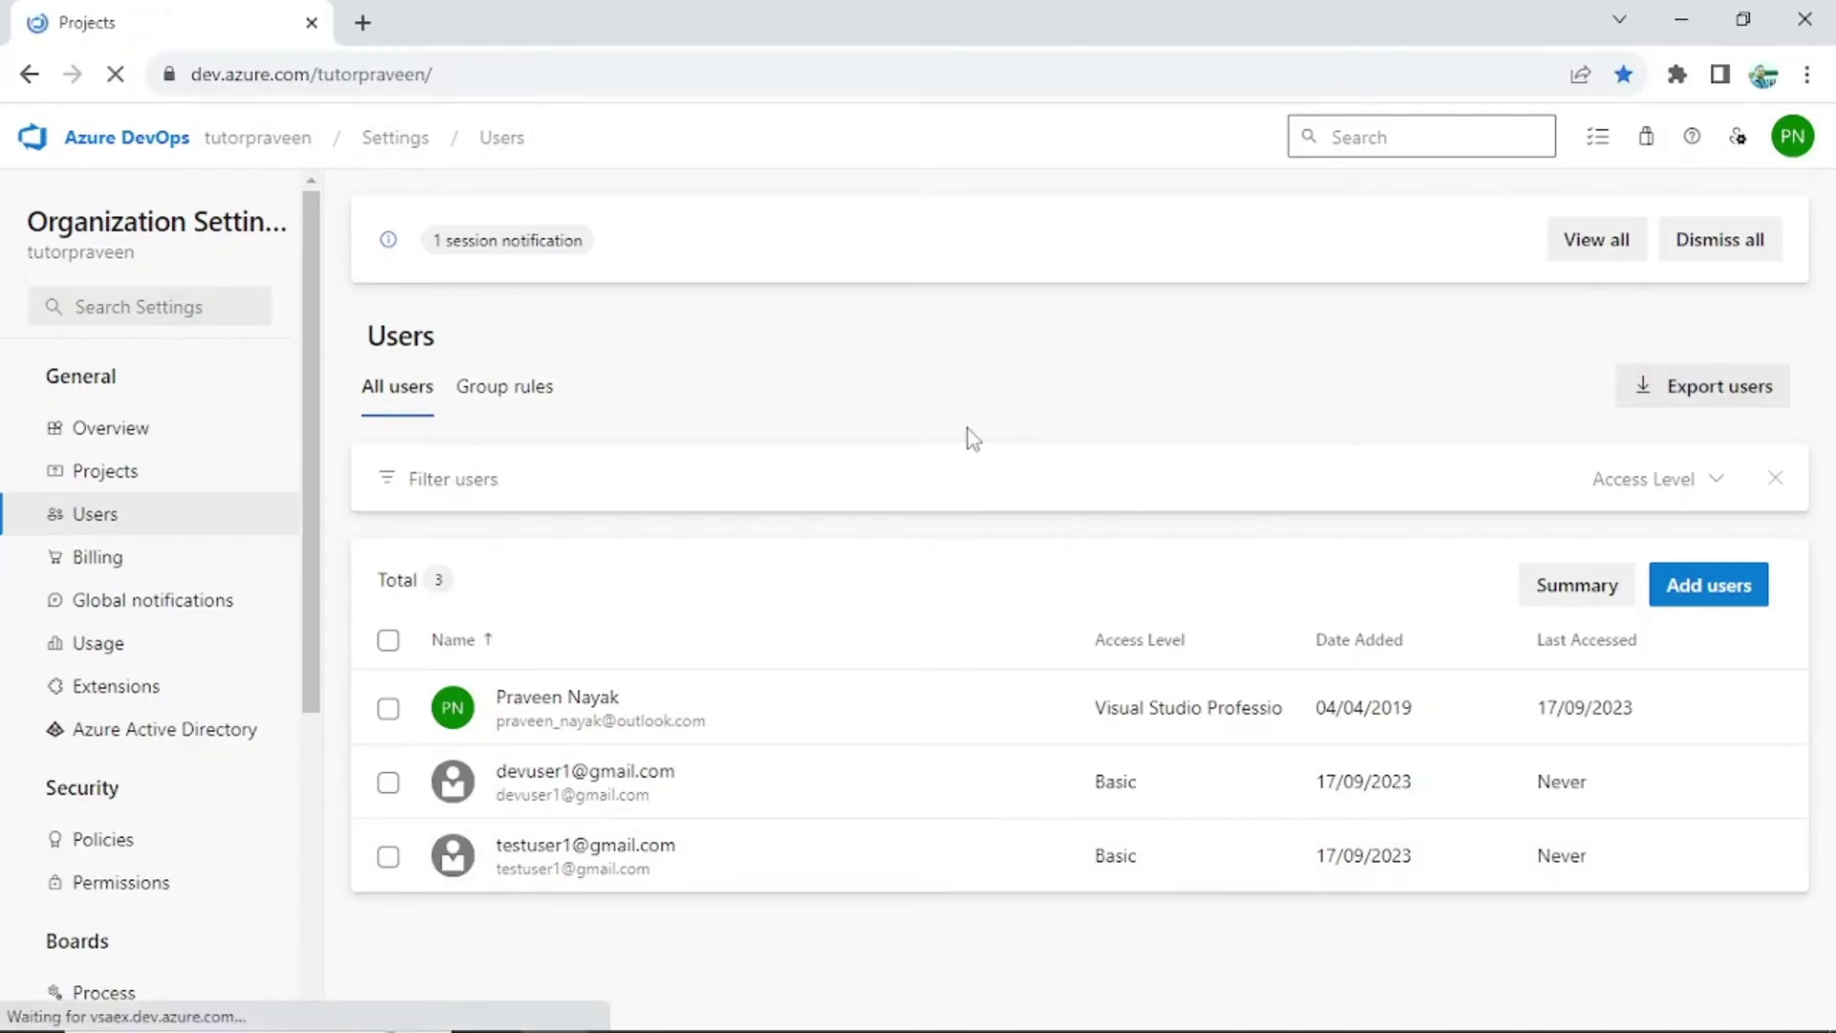
pyautogui.click(587, 405)
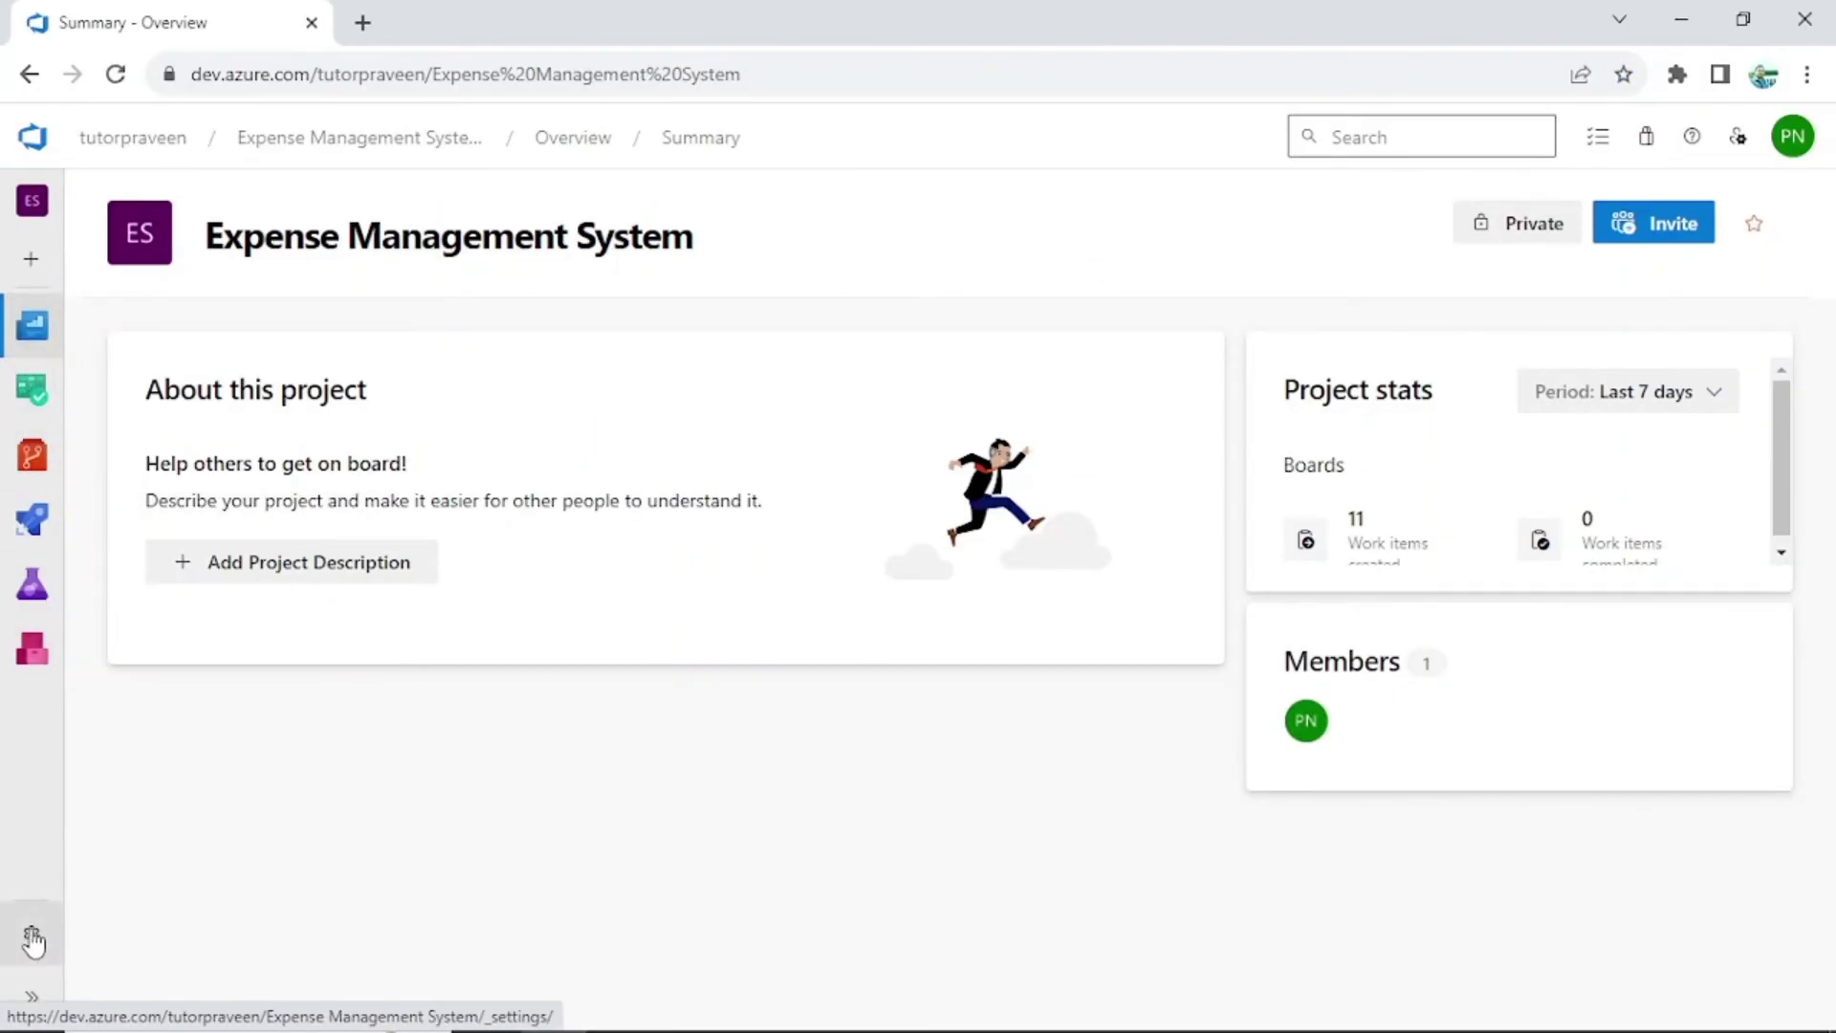
pyautogui.hotkey('ctrl', '+')
pyautogui.hotkey('ctrl', '+')
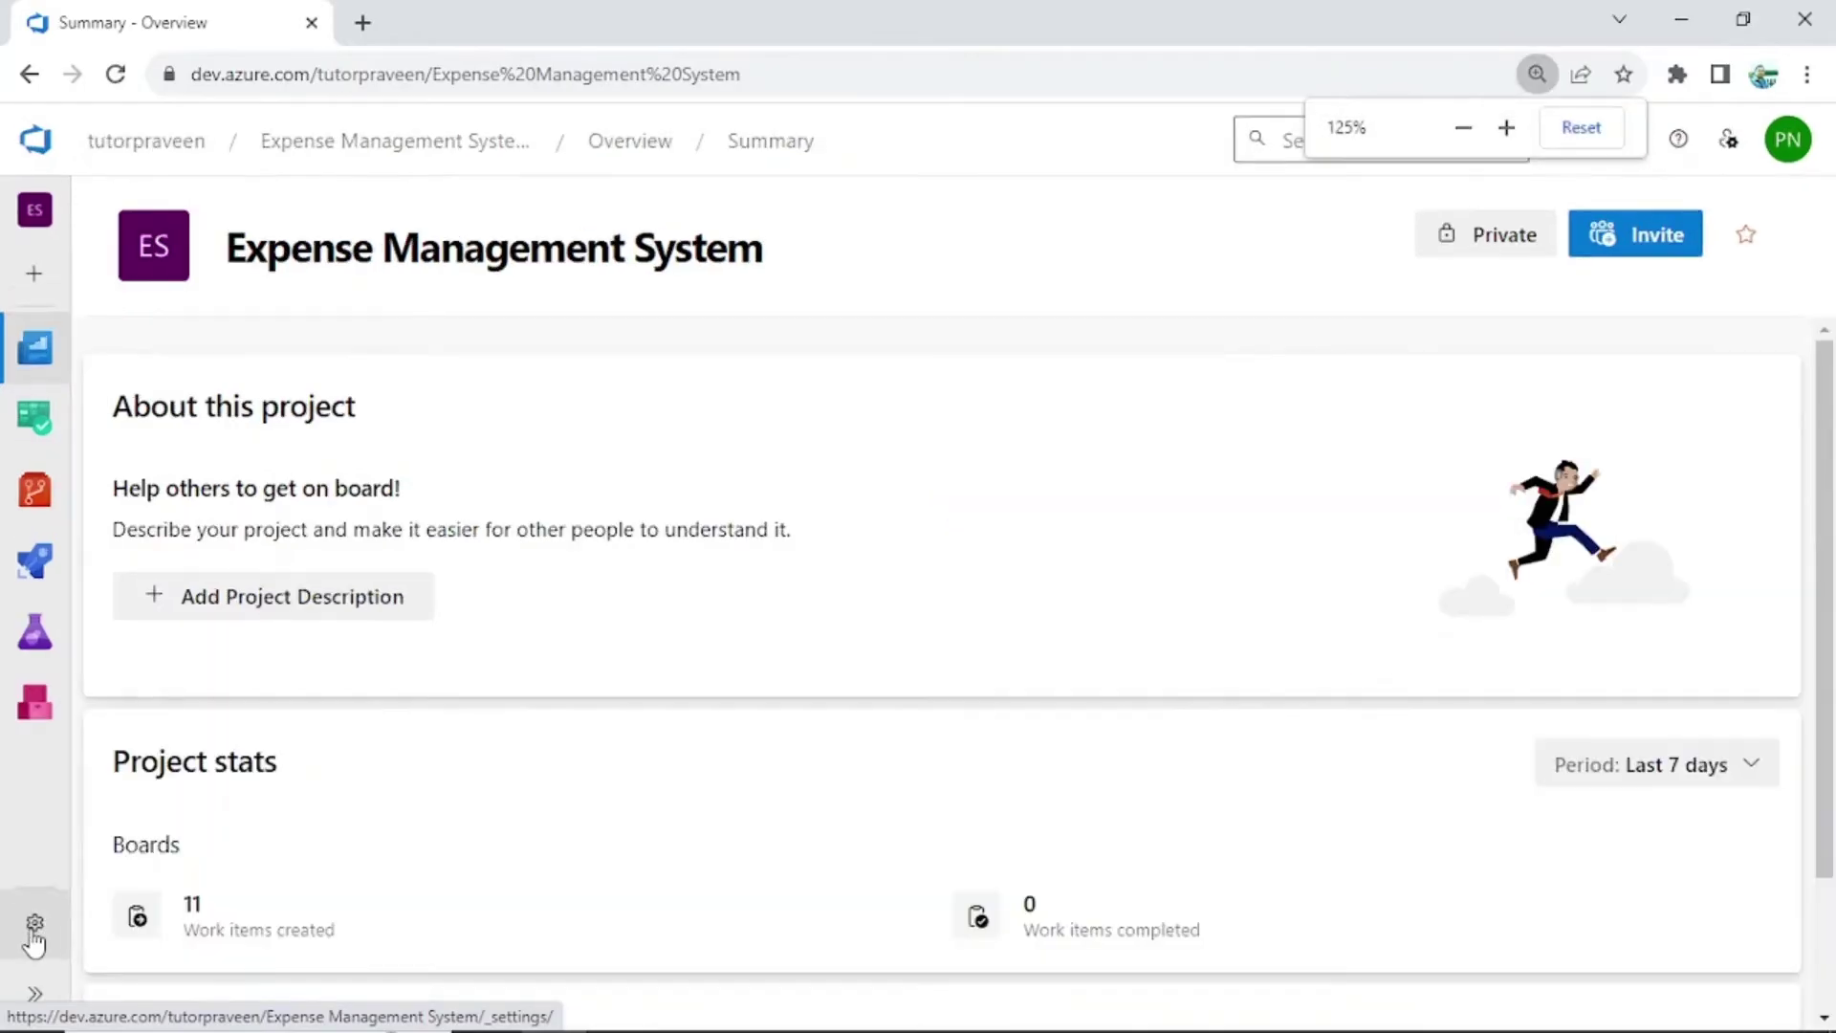
pyautogui.click(36, 911)
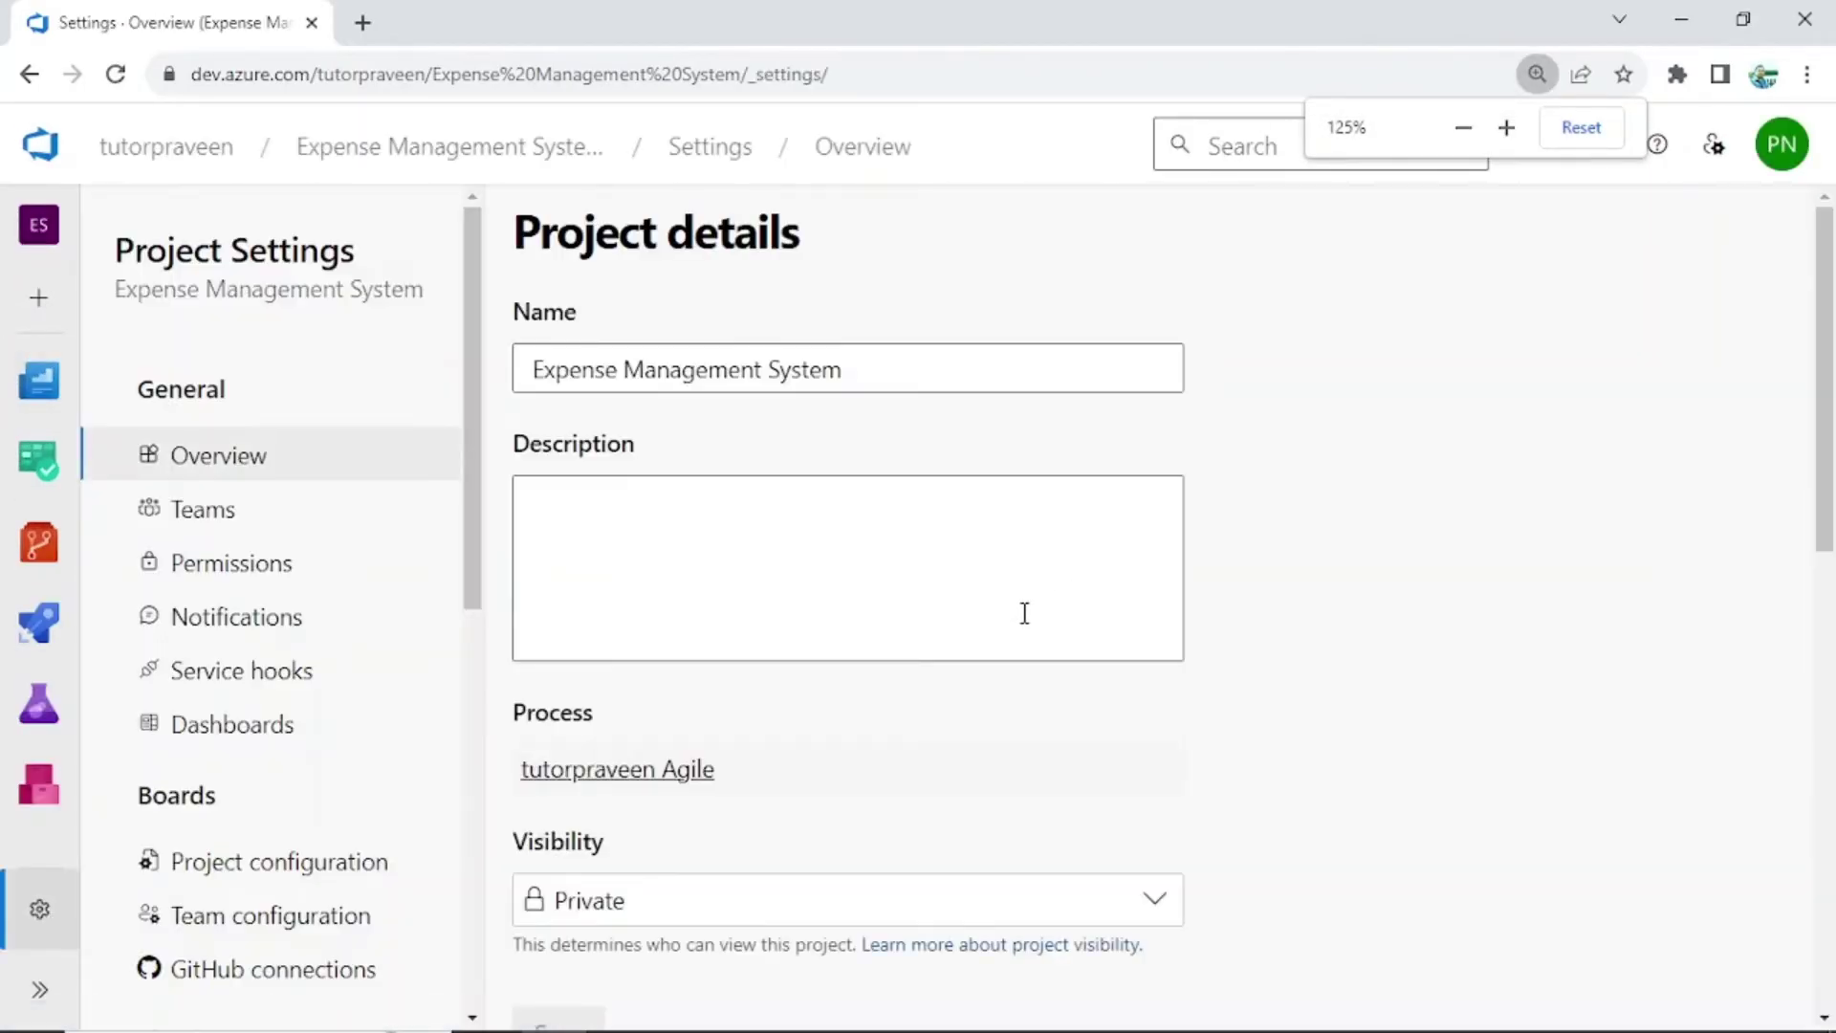
pyautogui.click(201, 571)
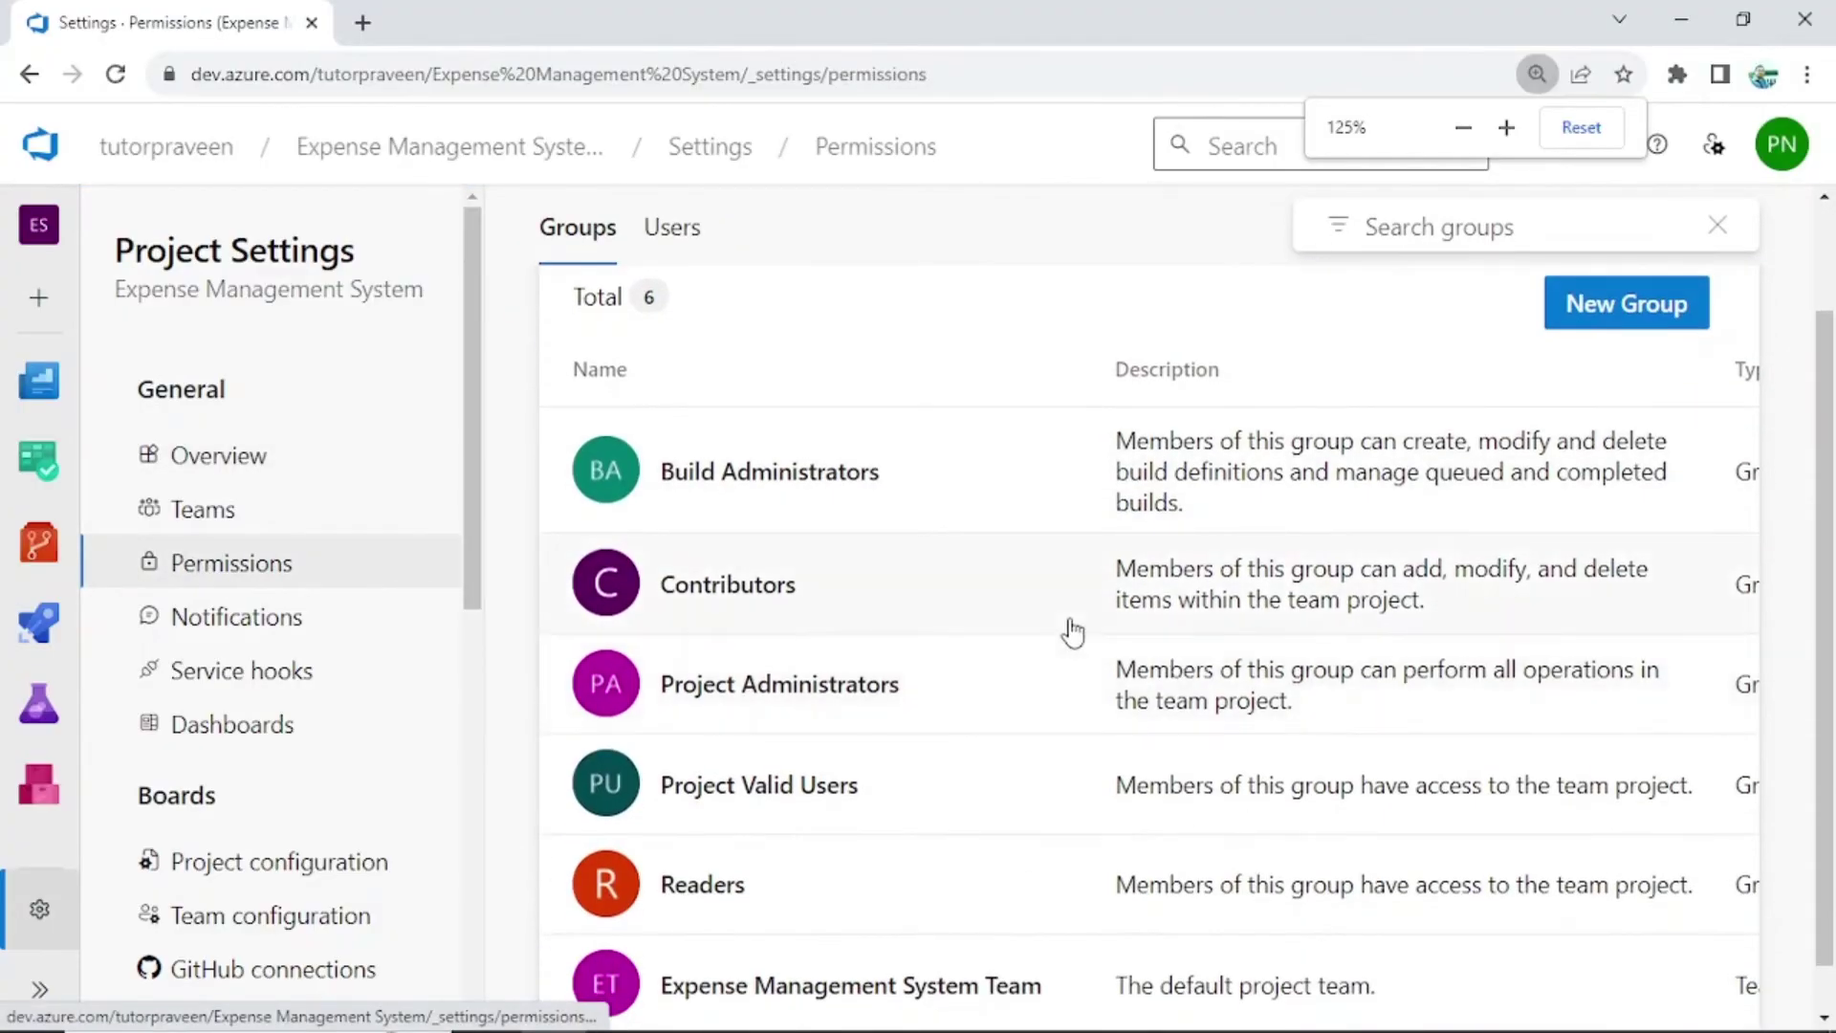
pyautogui.scroll(-2, 1070, 631)
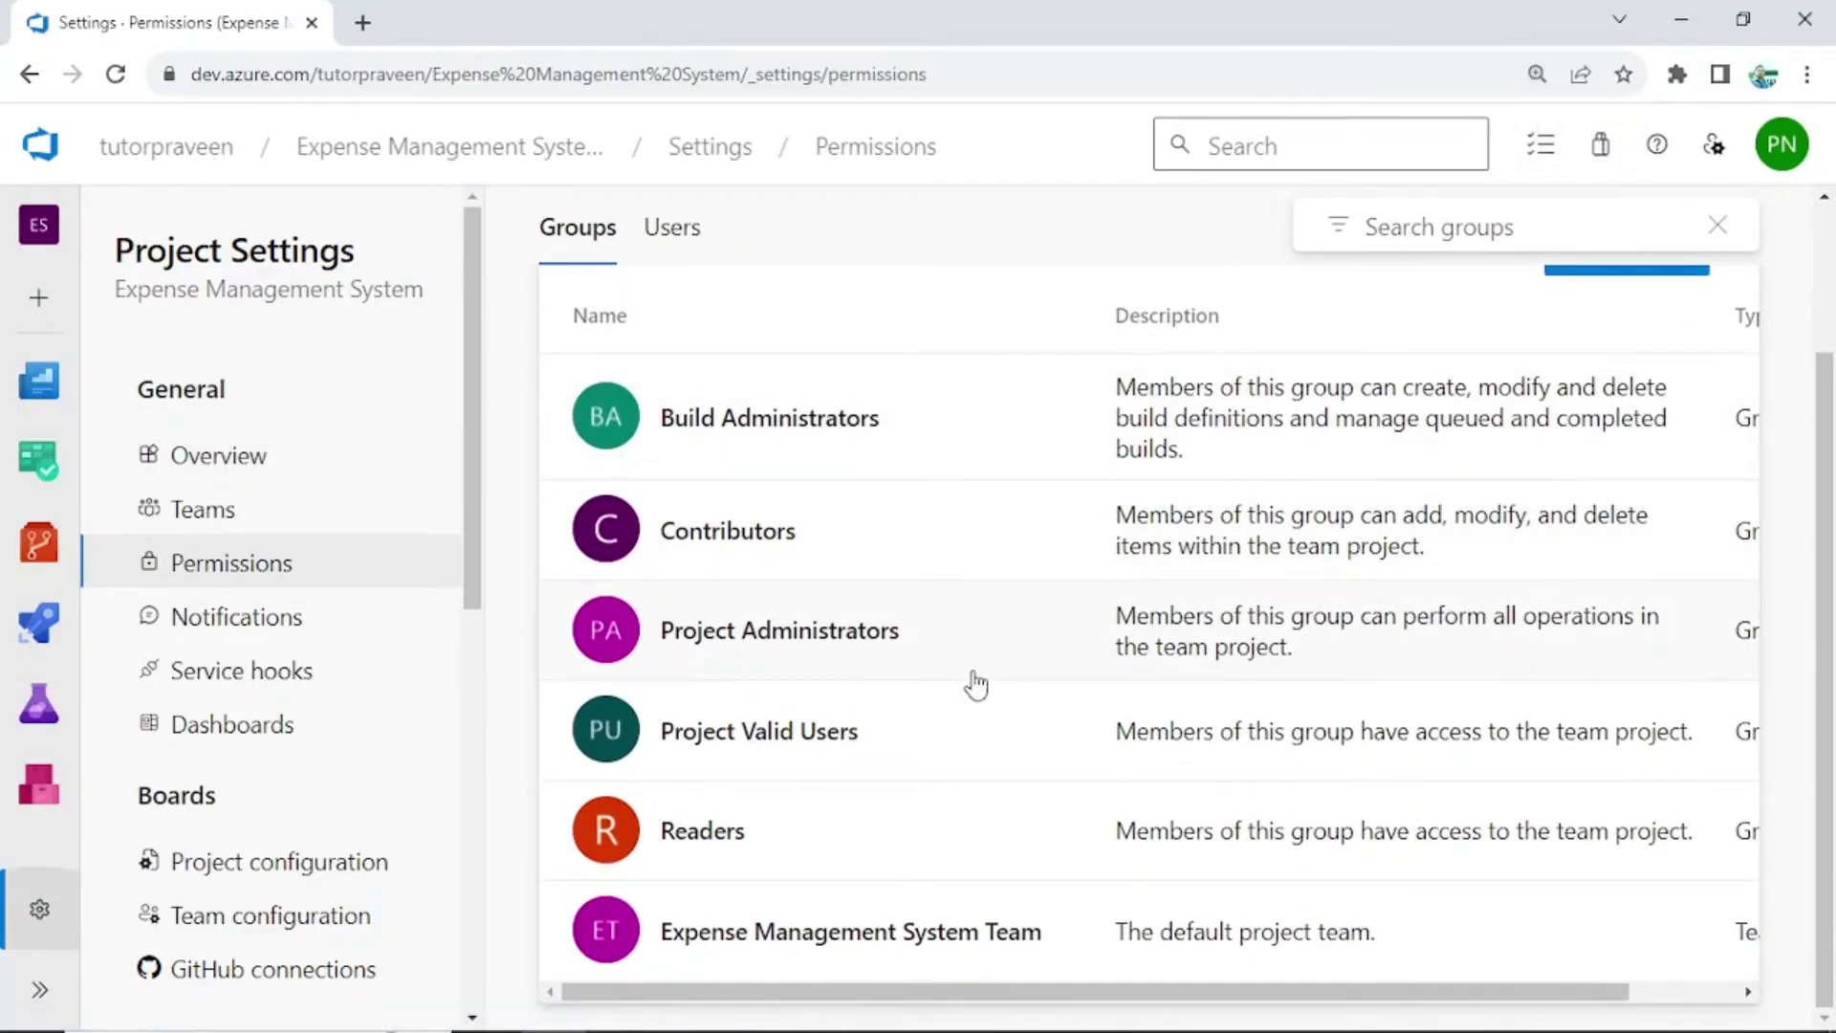
pyautogui.moveTo(1203, 995); pyautogui.dragTo(1310, 997)
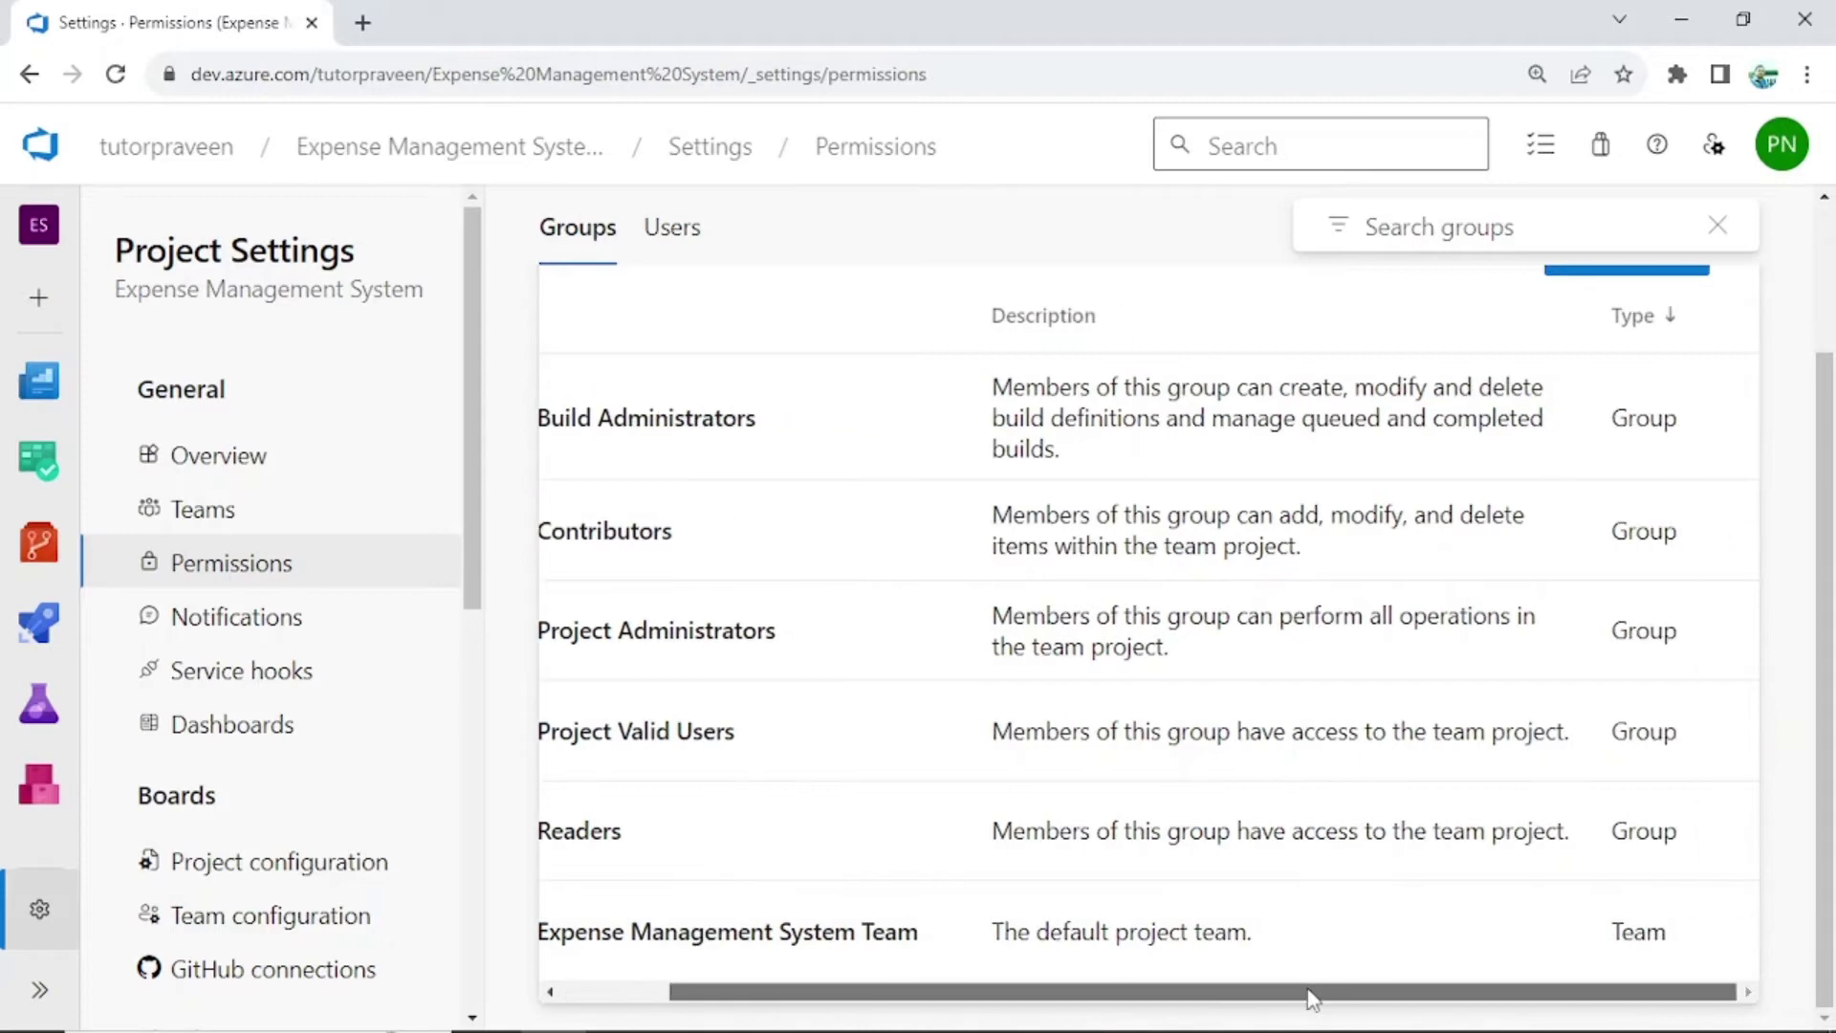
pyautogui.moveTo(1185, 1000); pyautogui.dragTo(1123, 1004)
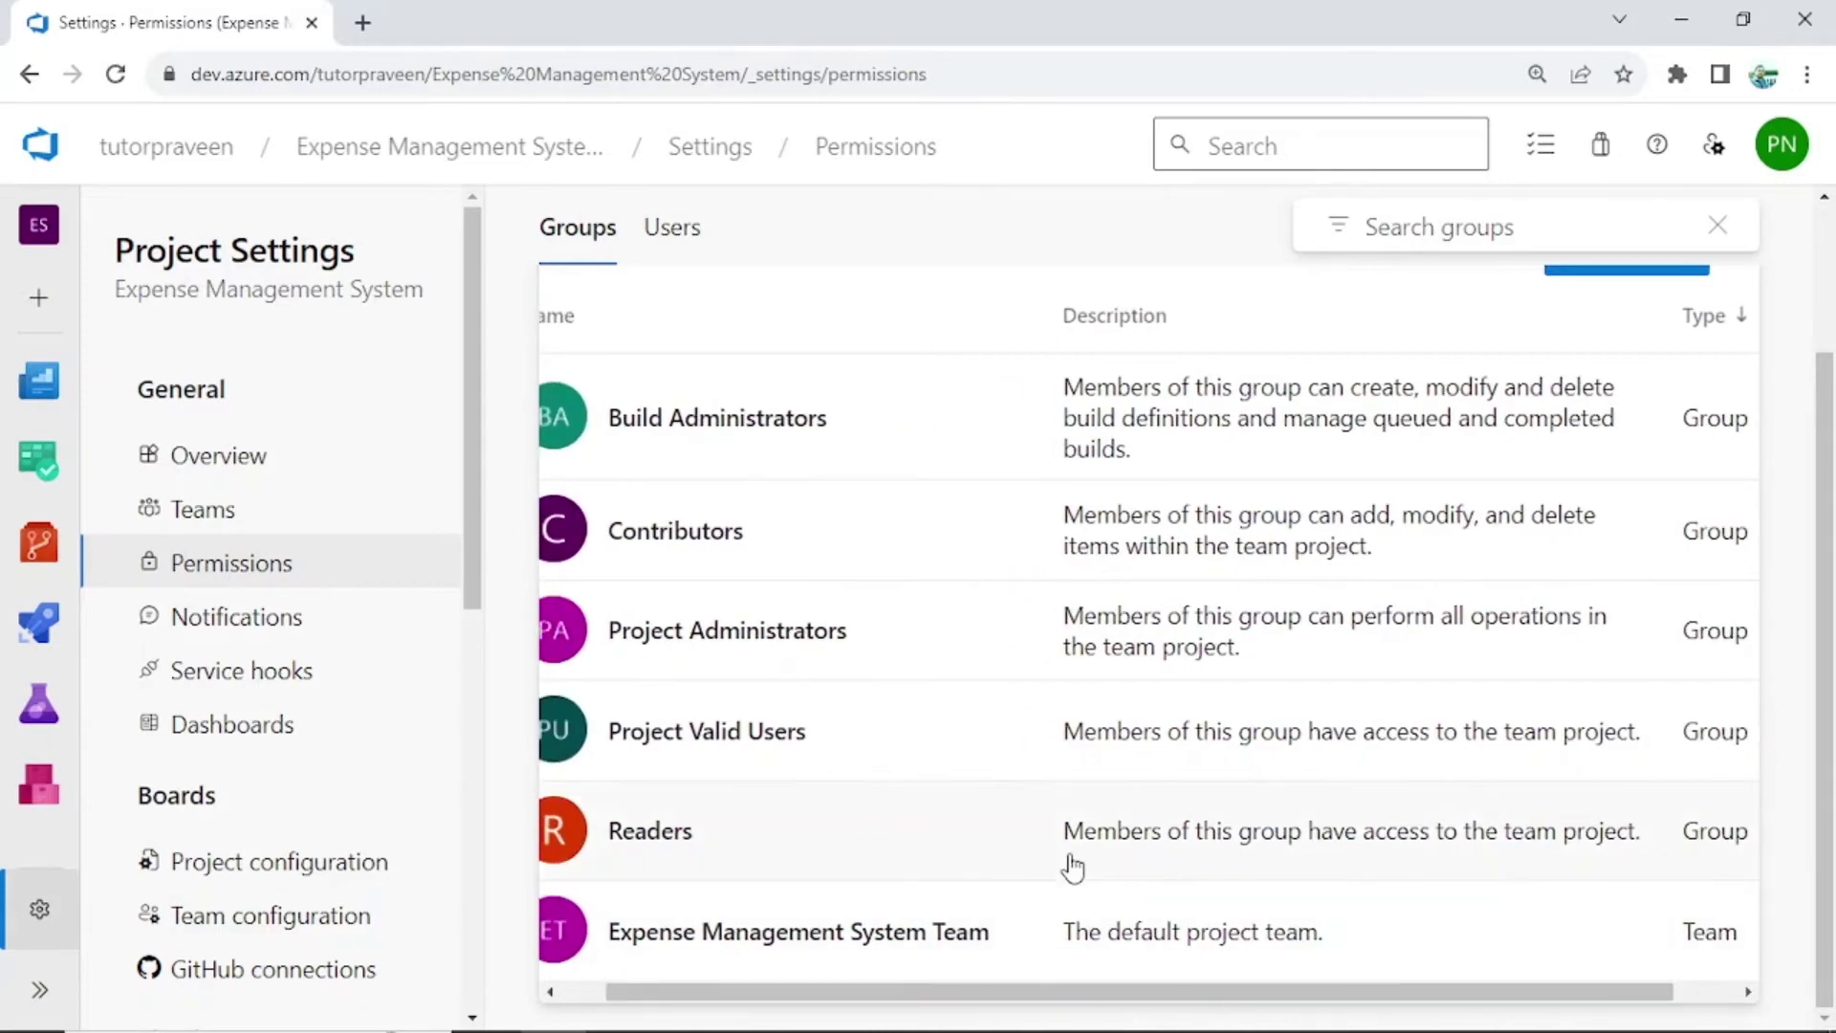
pyautogui.hotkey('ctrl', '-')
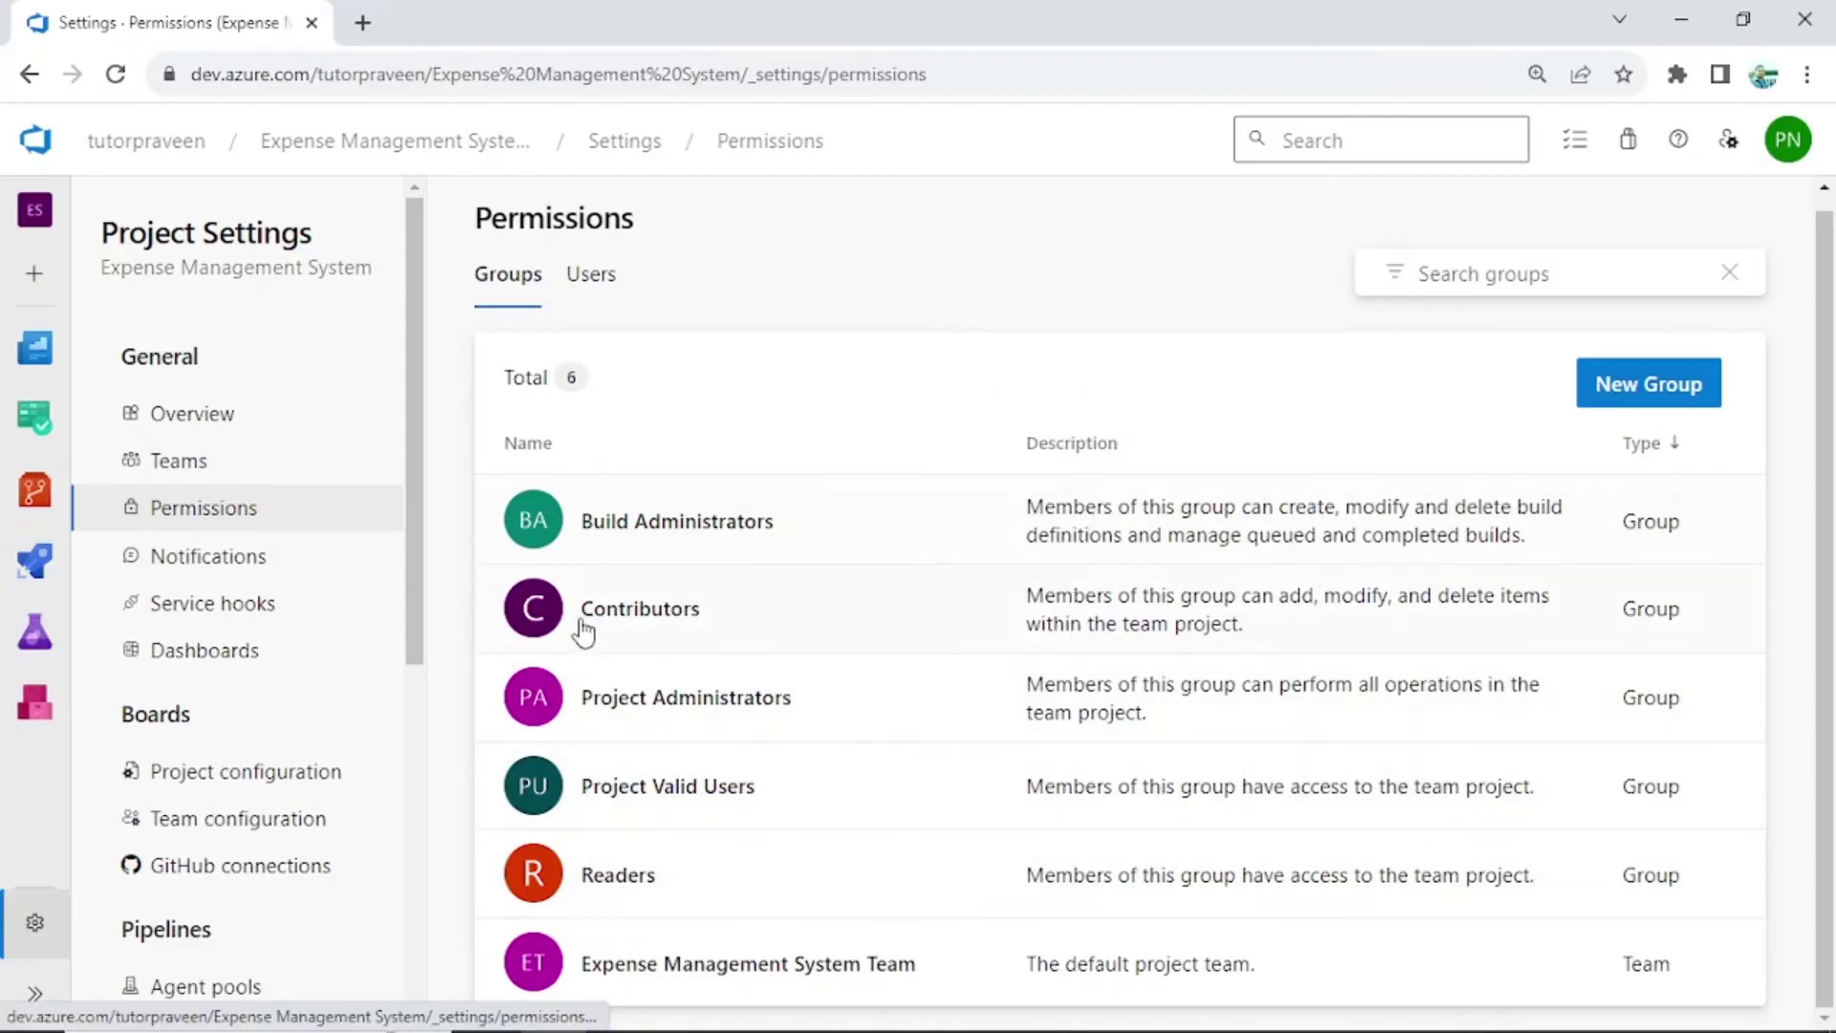
pyautogui.click(1121, 598)
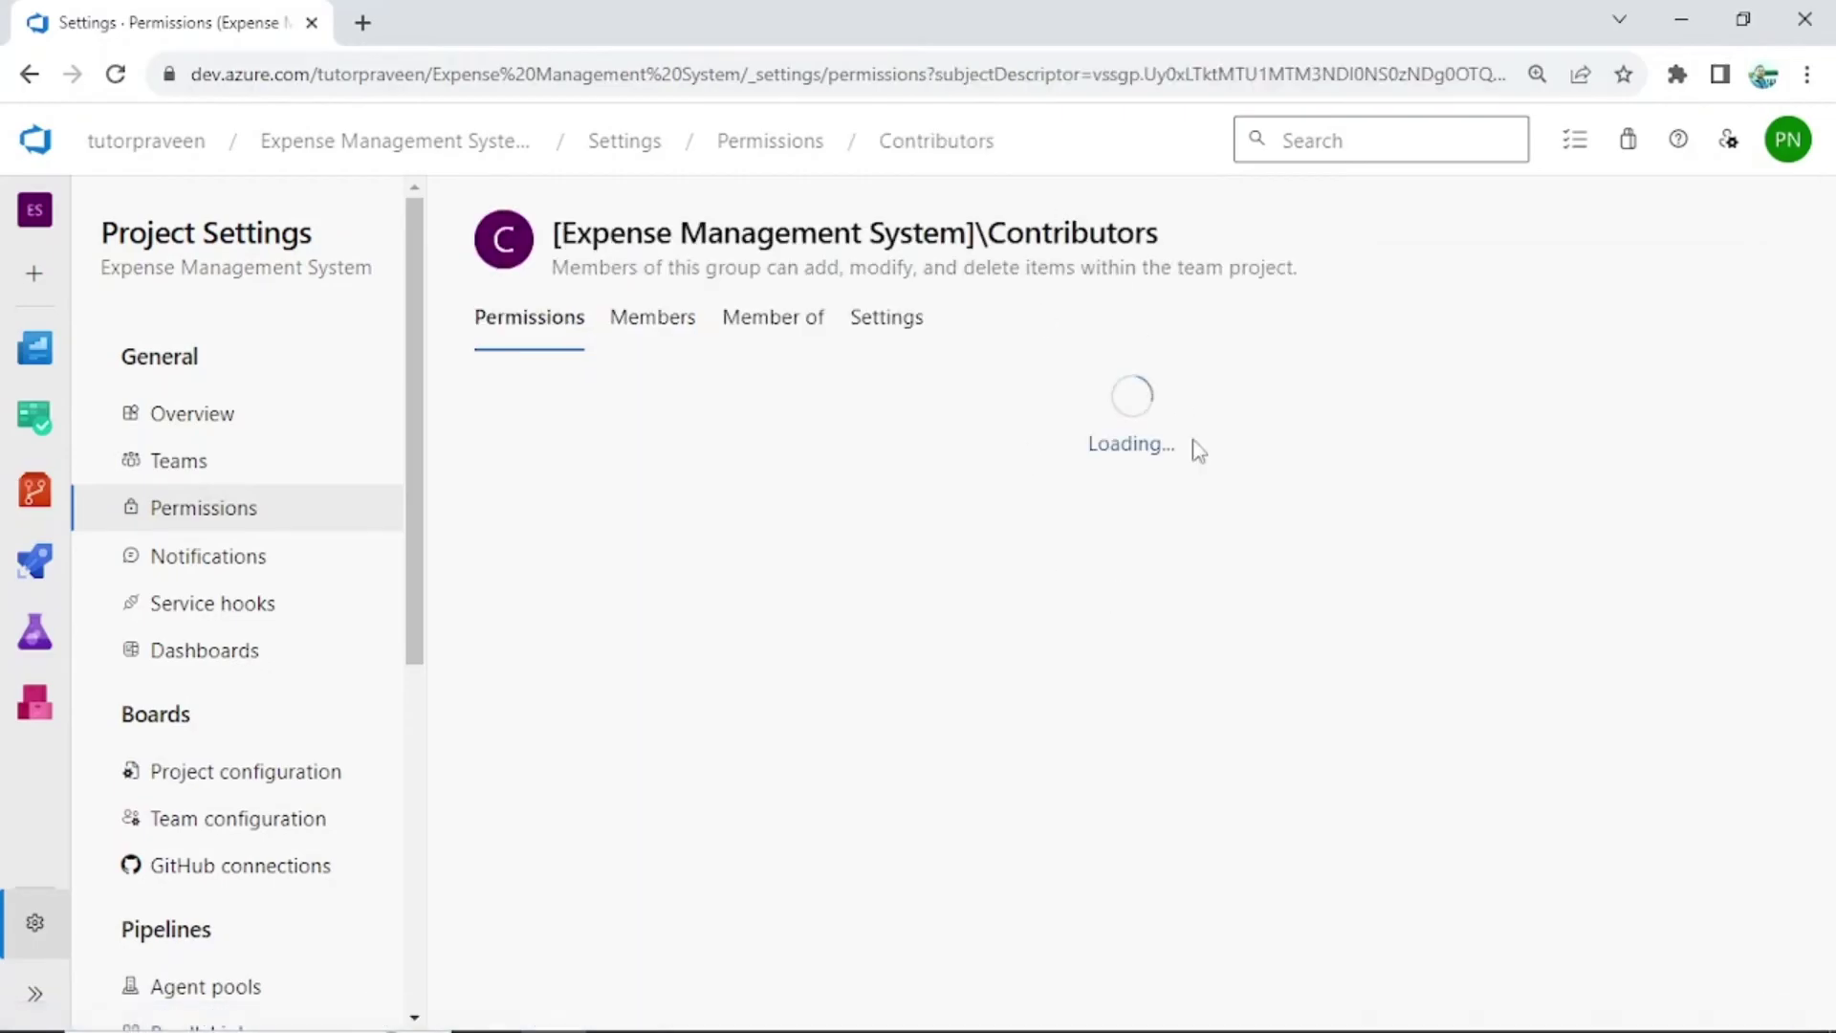
pyautogui.click(642, 325)
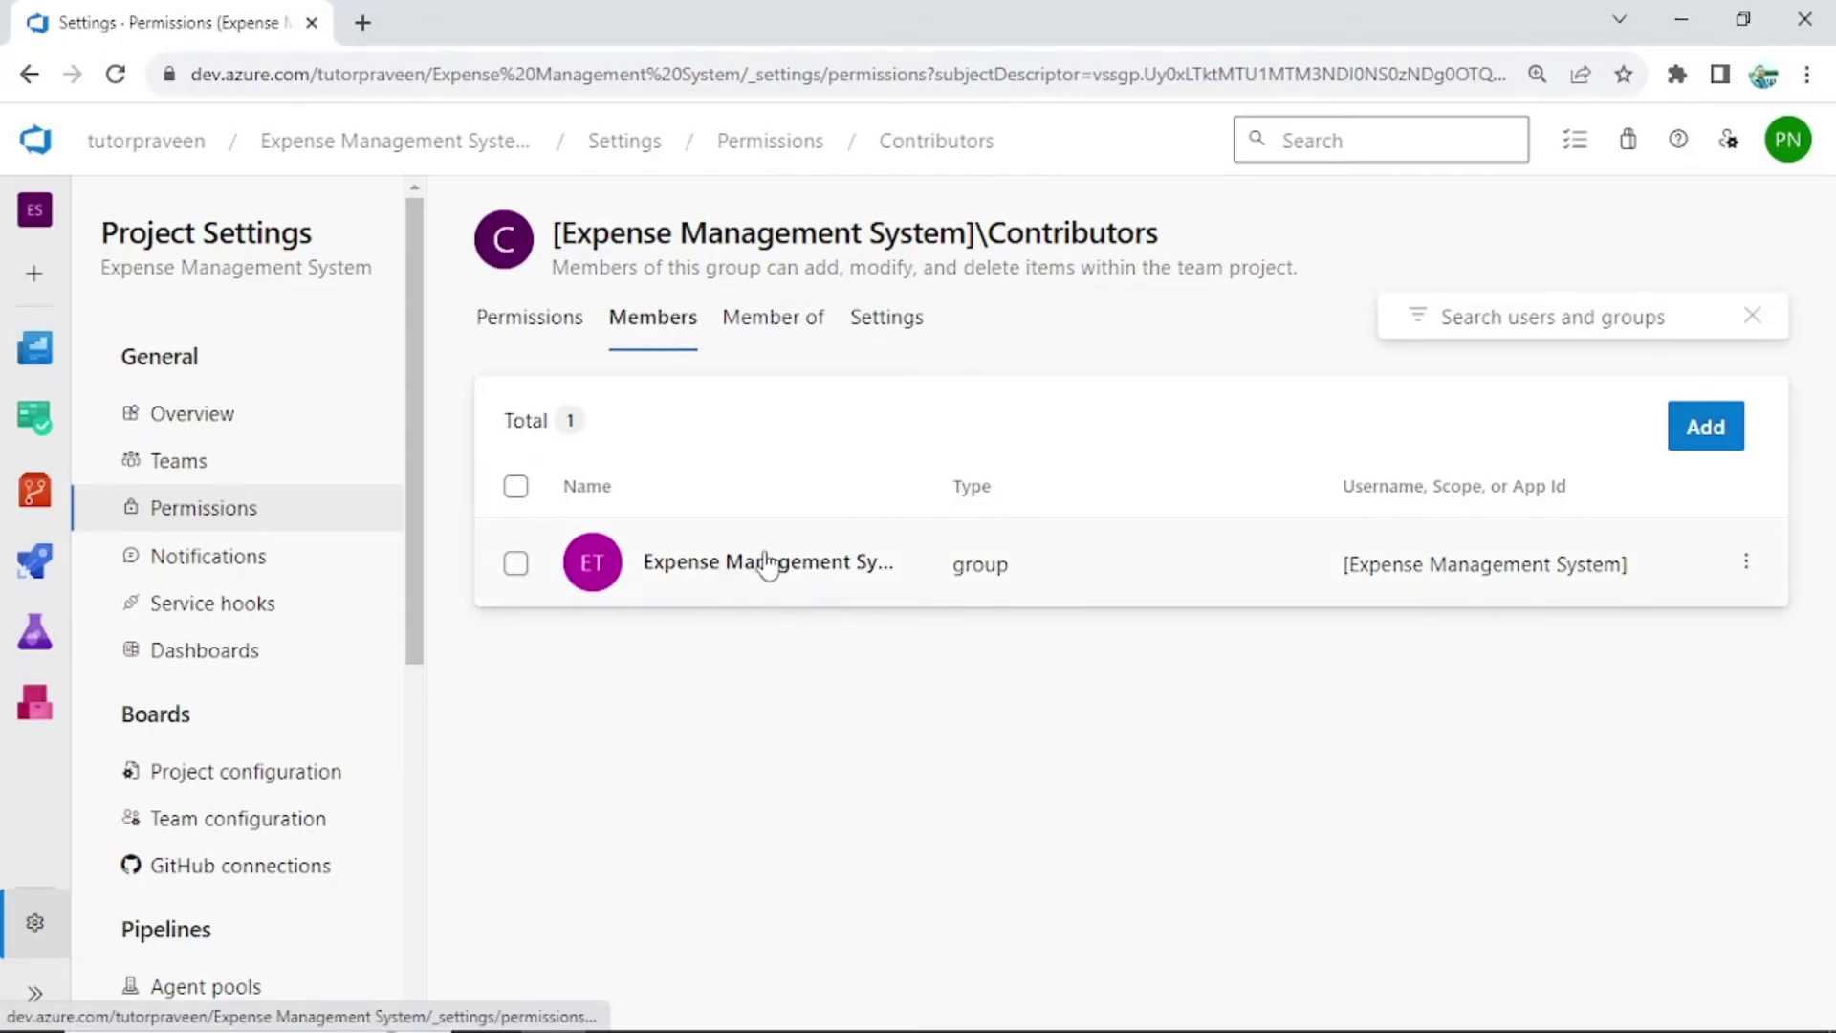
pyautogui.click(532, 323)
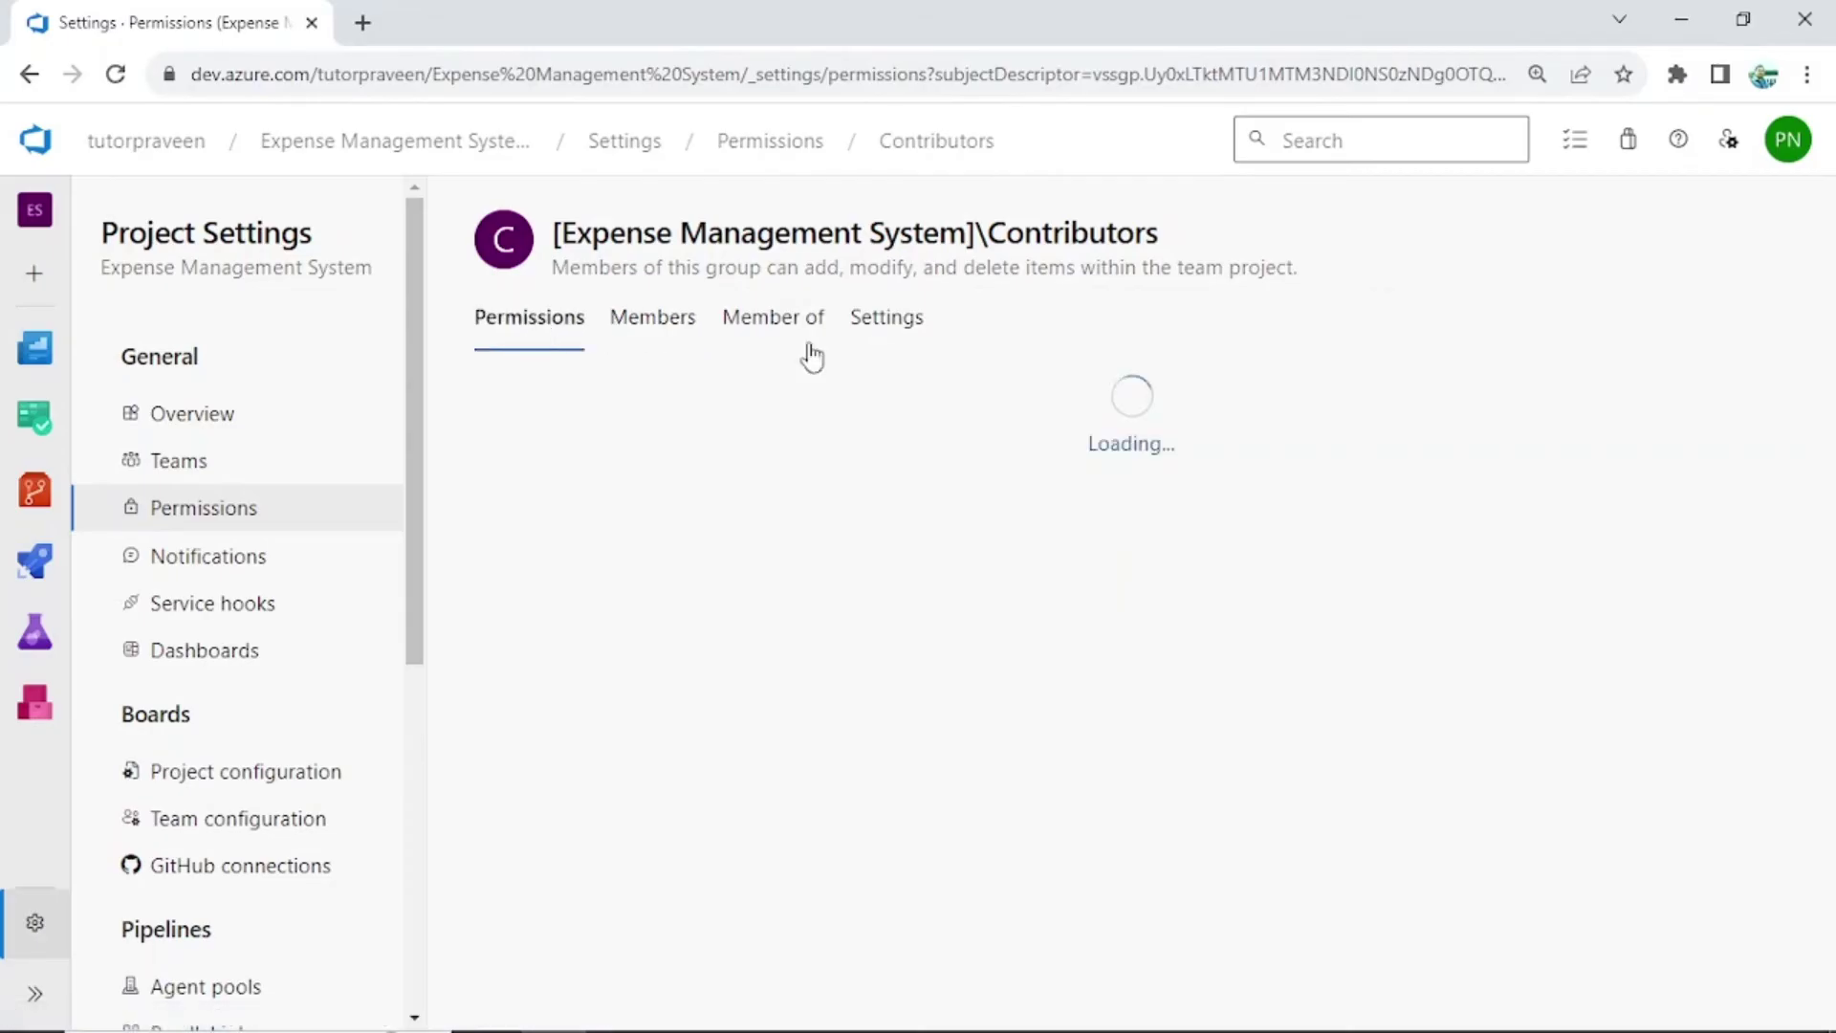
pyautogui.click(158, 464)
pyautogui.click(168, 511)
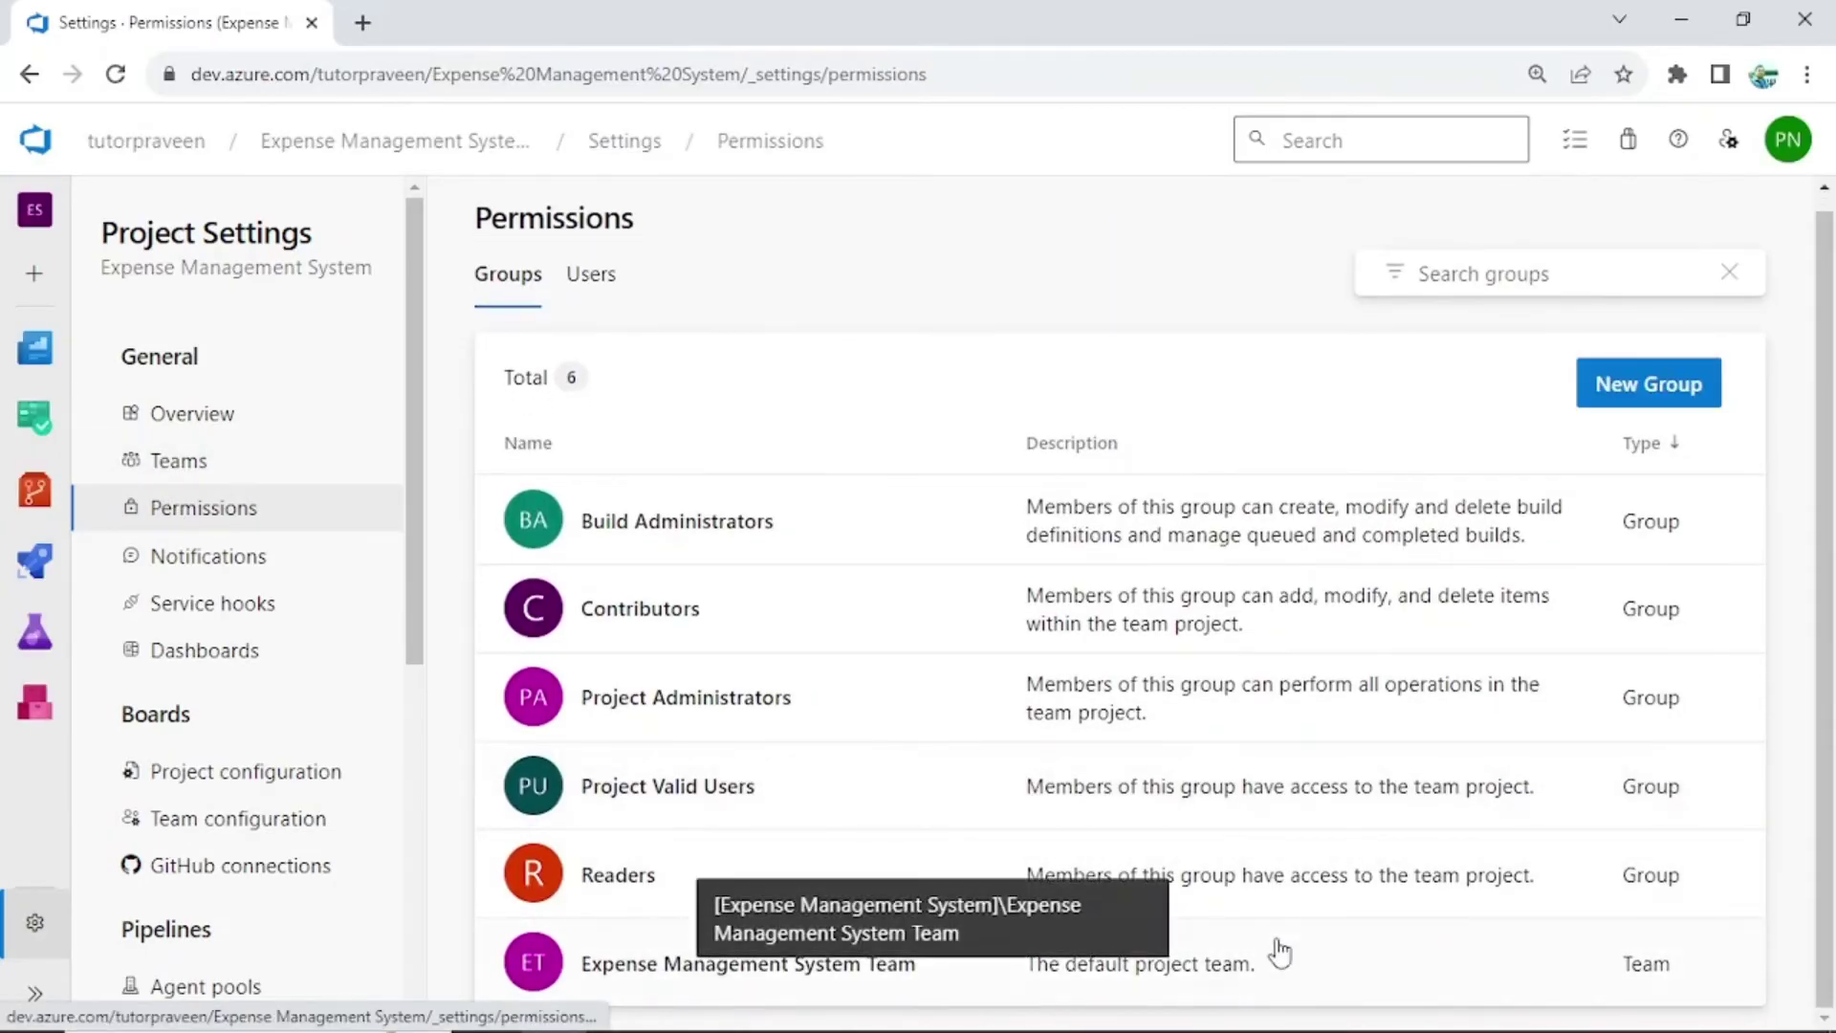
# Add the dev user account to the Expense Management System Team's members and save
pyautogui.click(765, 964)
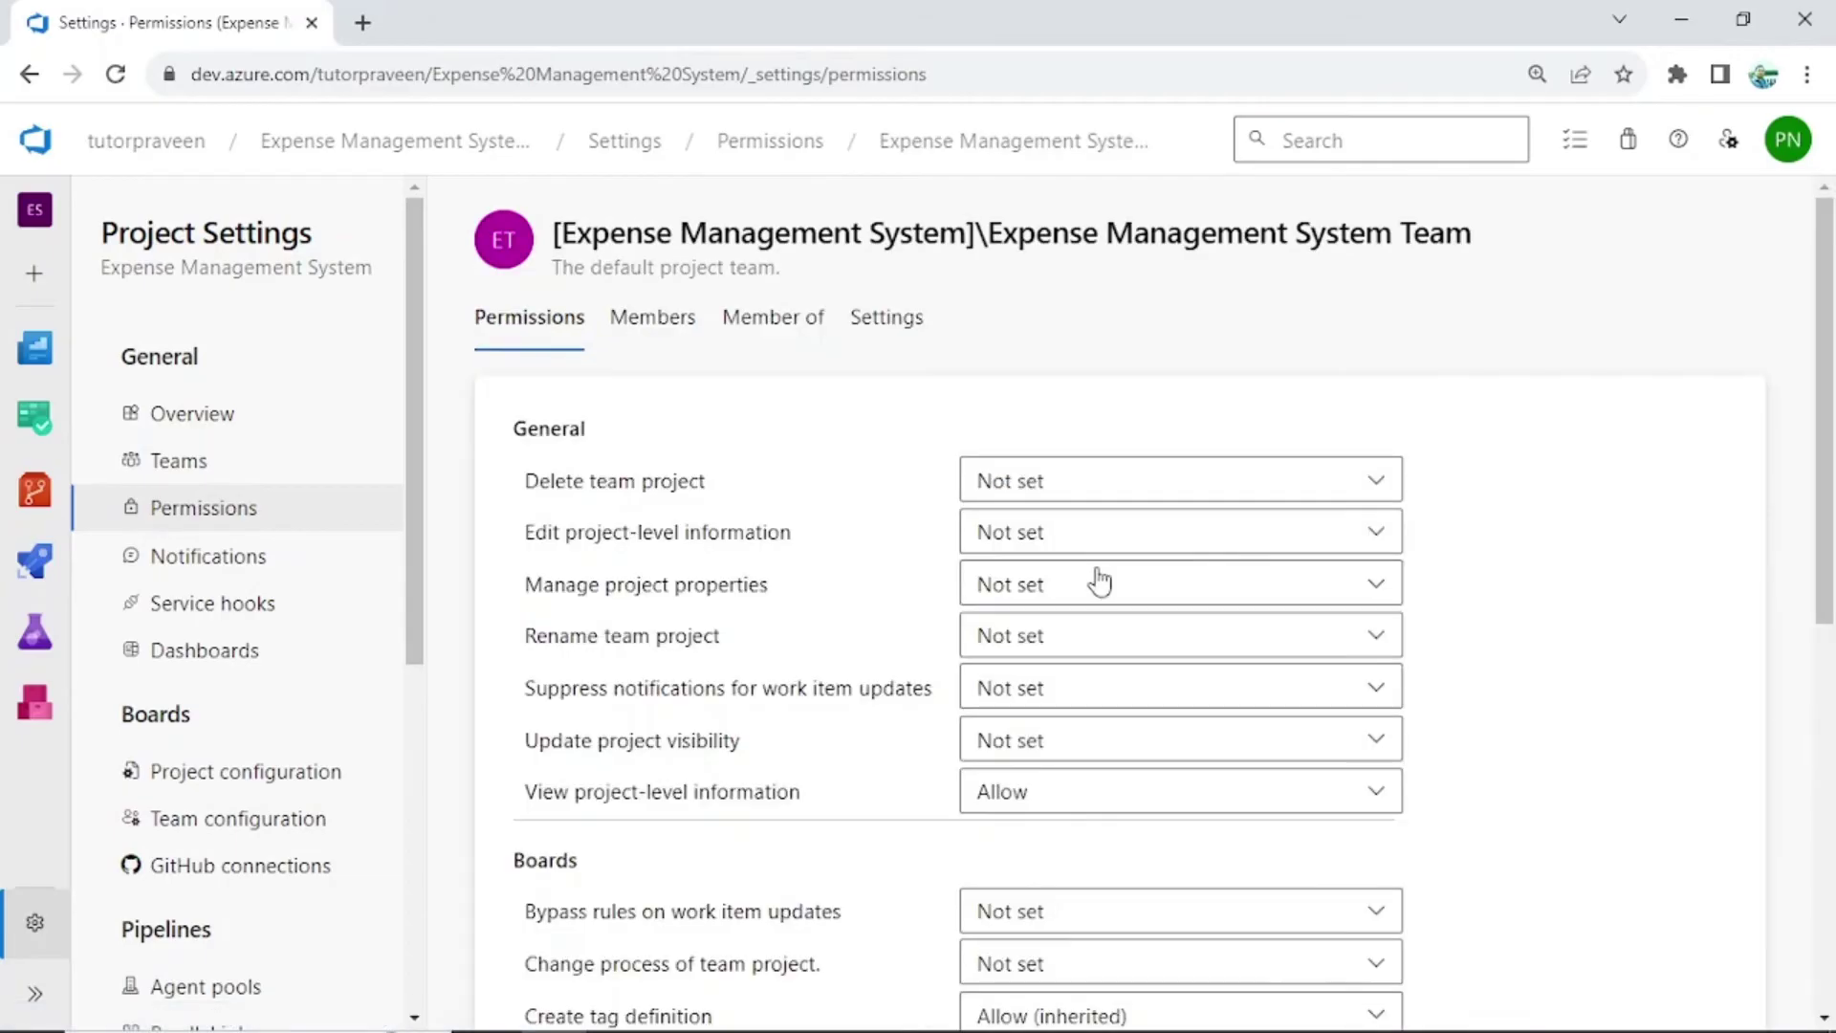
pyautogui.click(673, 317)
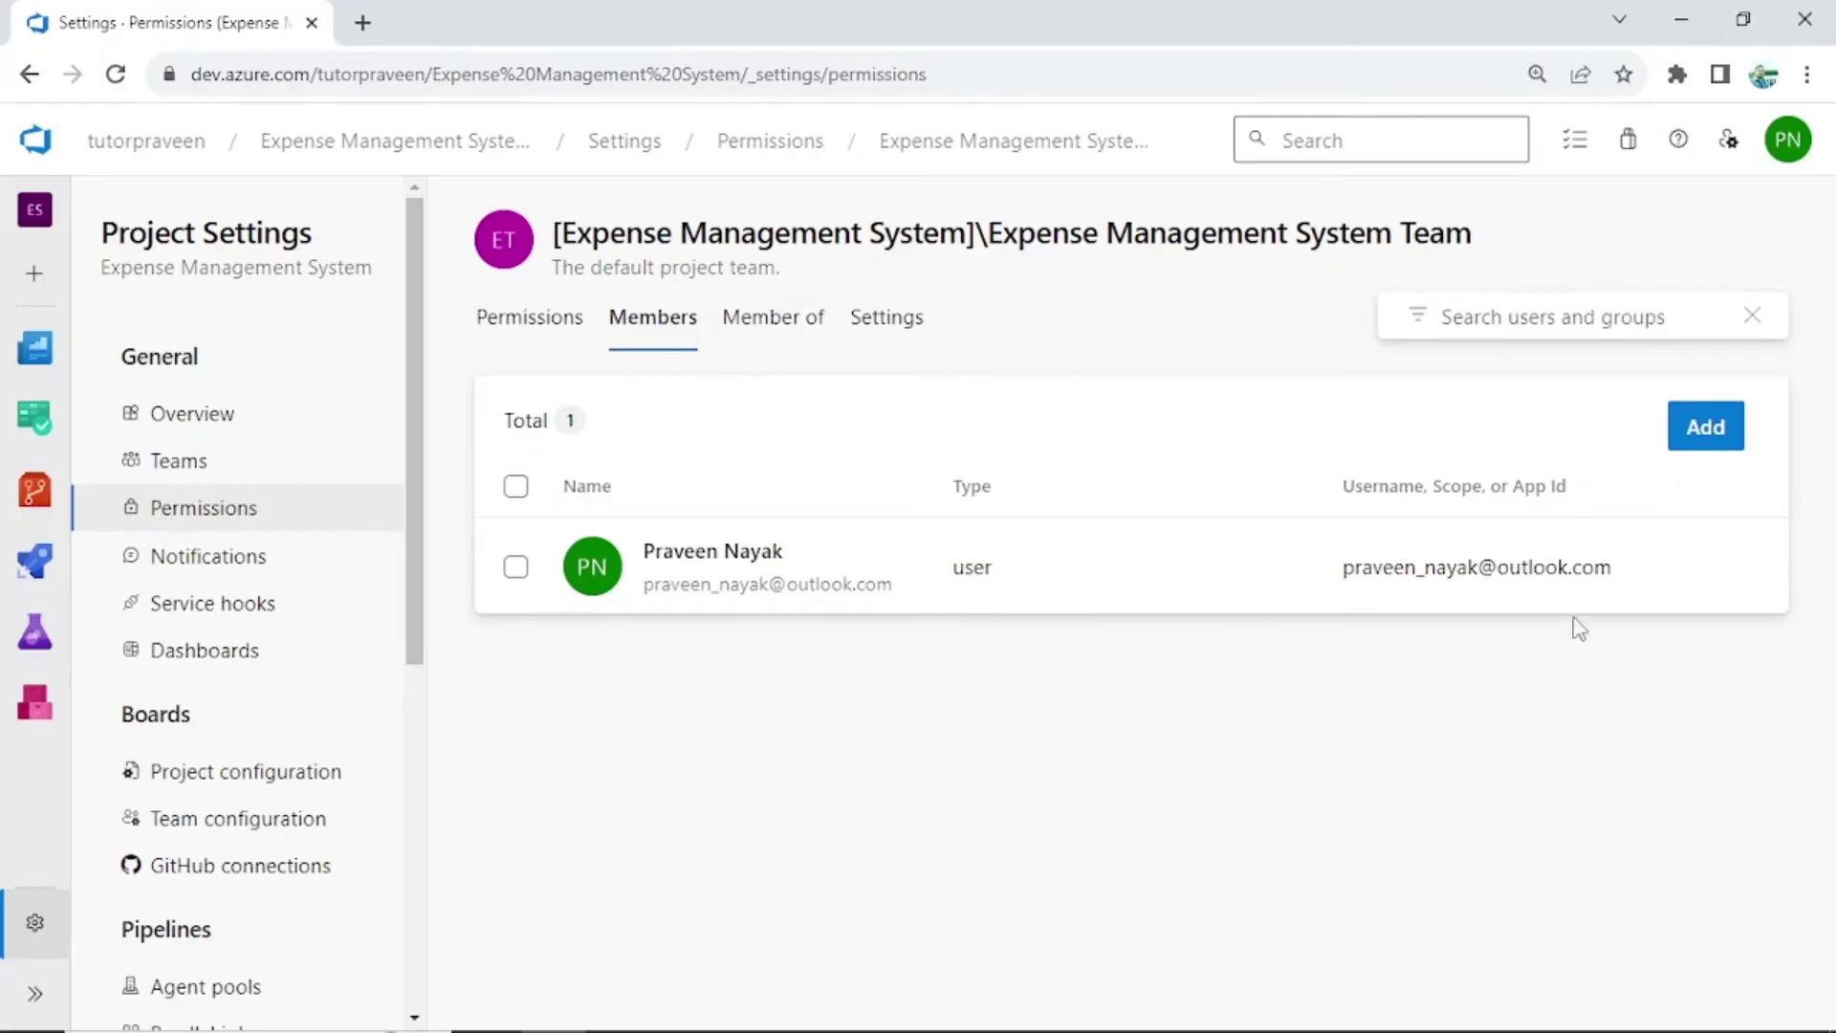
pyautogui.click(1705, 426)
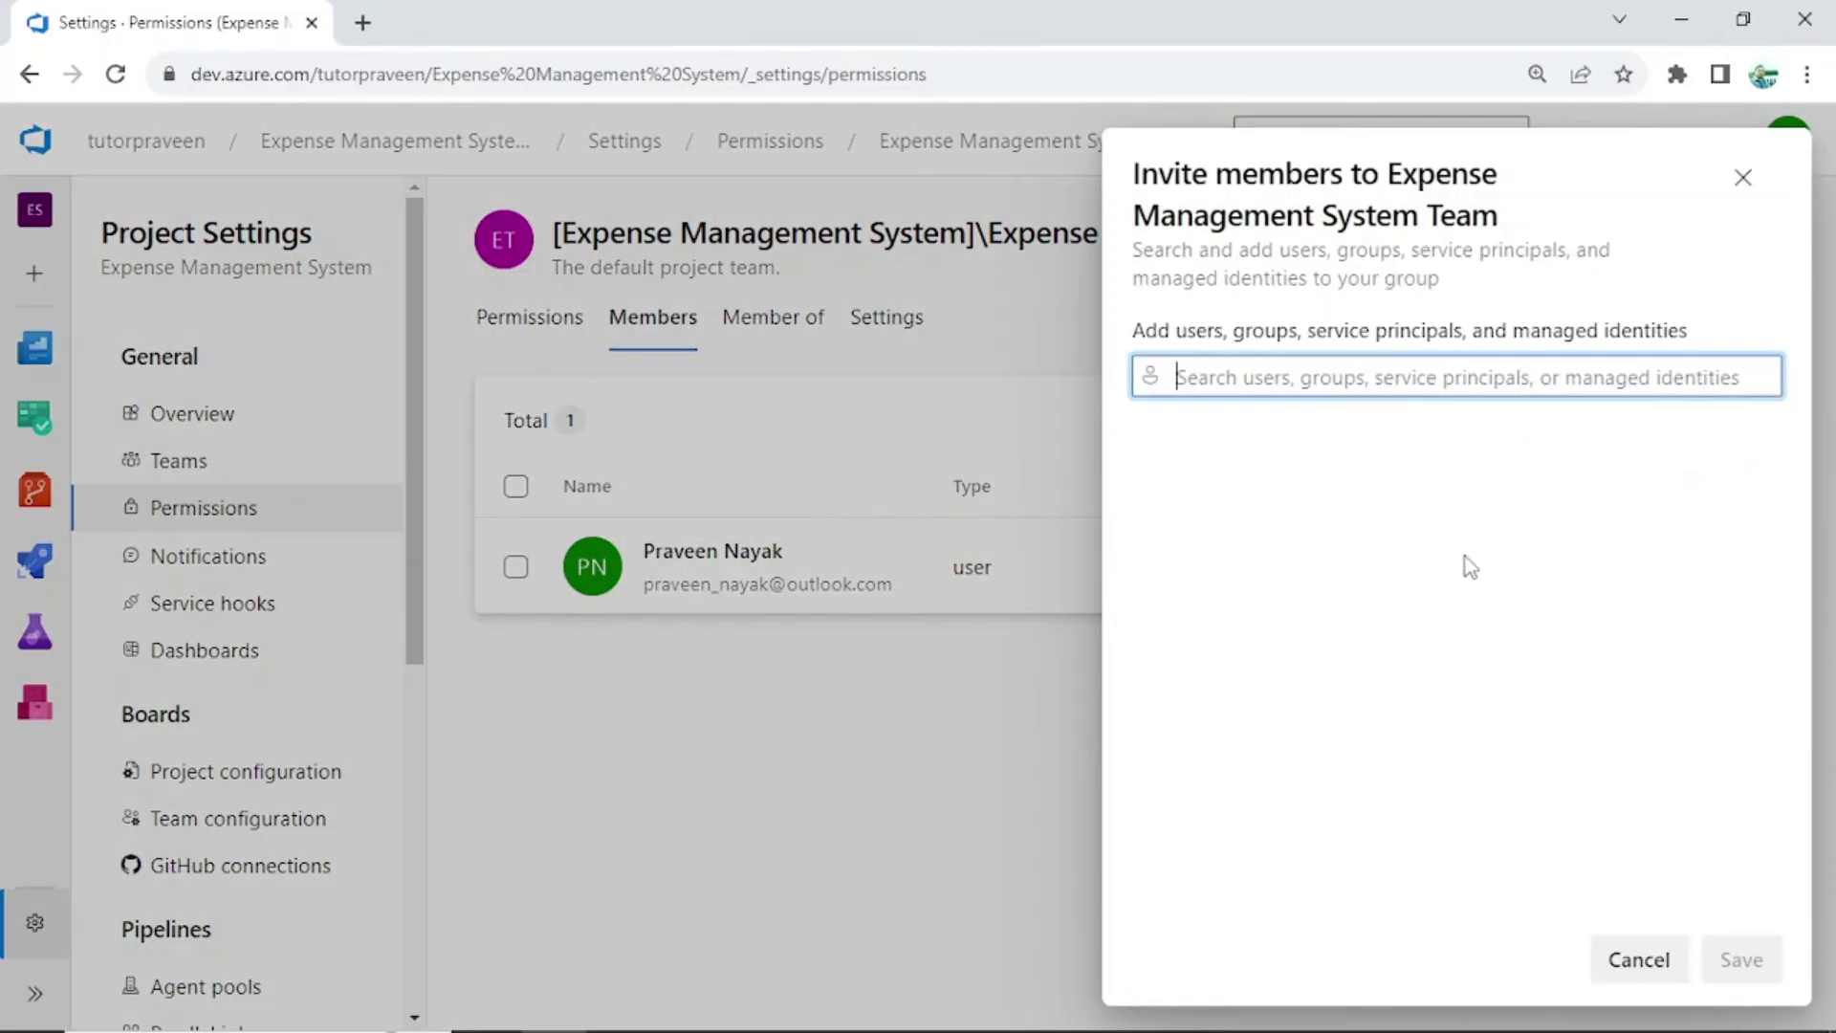
pyautogui.write('Devuser')
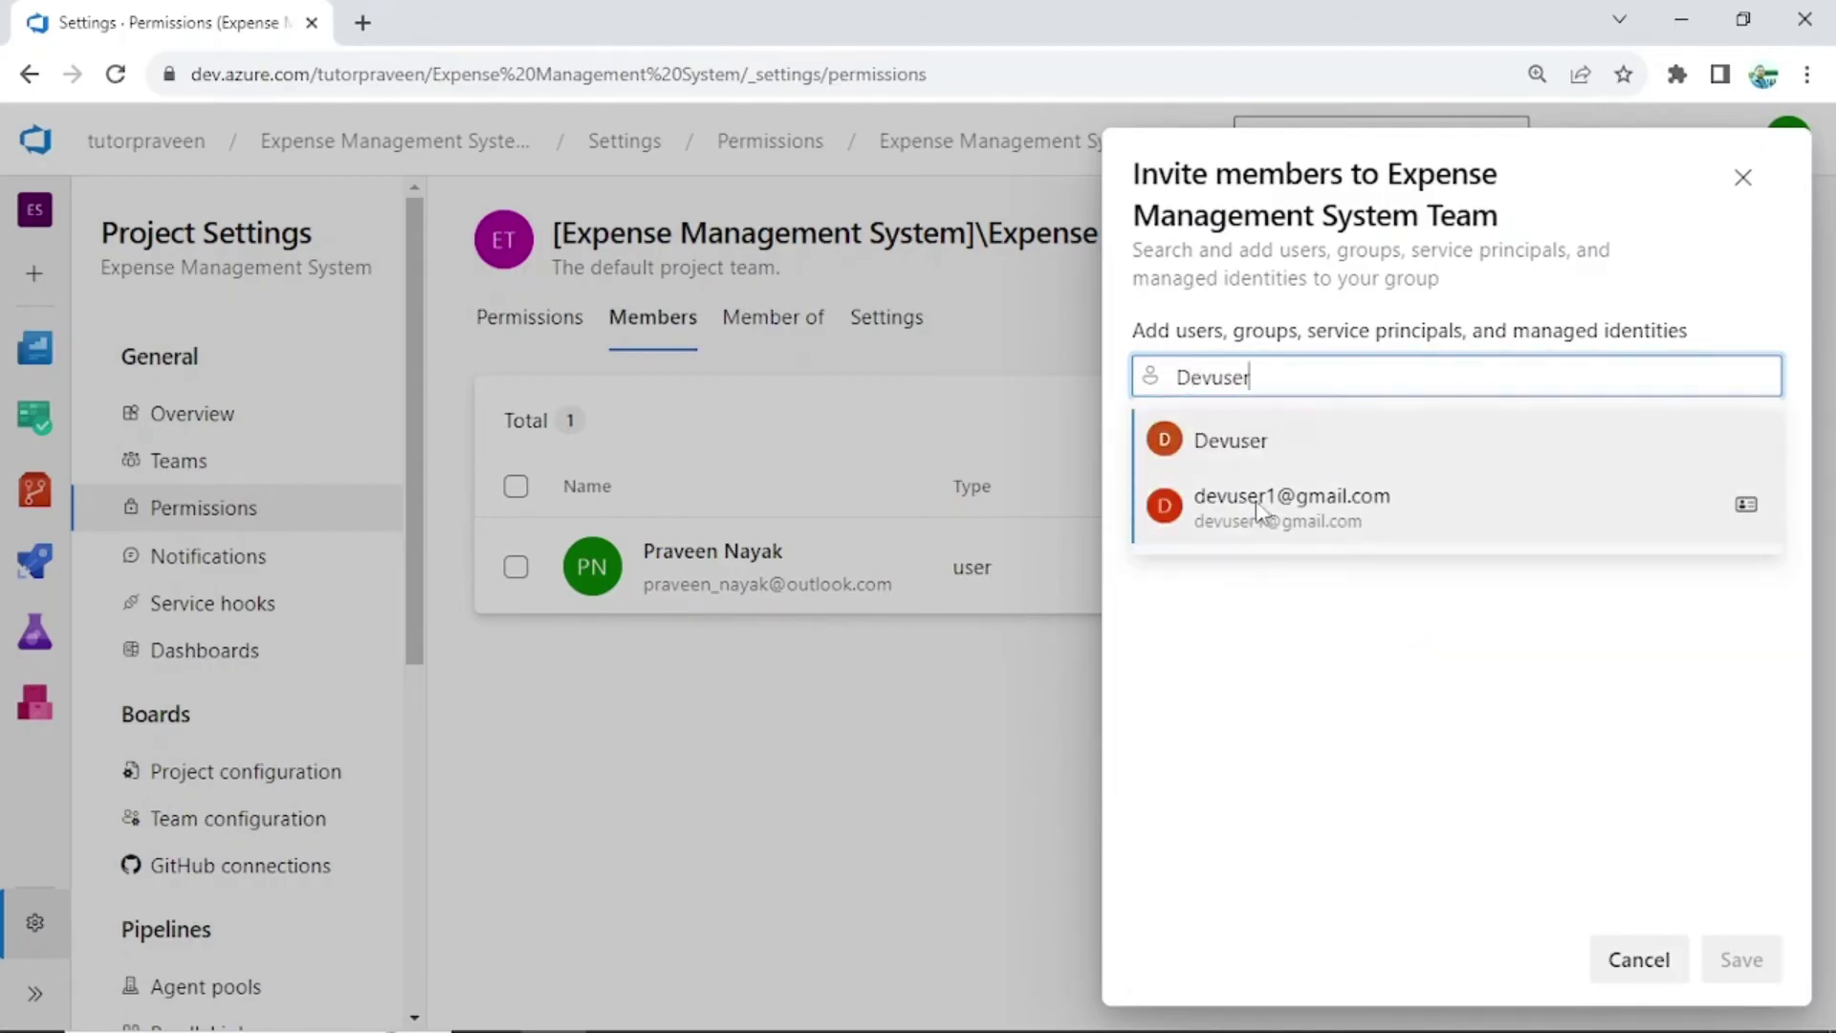
pyautogui.click(1254, 501)
pyautogui.click(1742, 959)
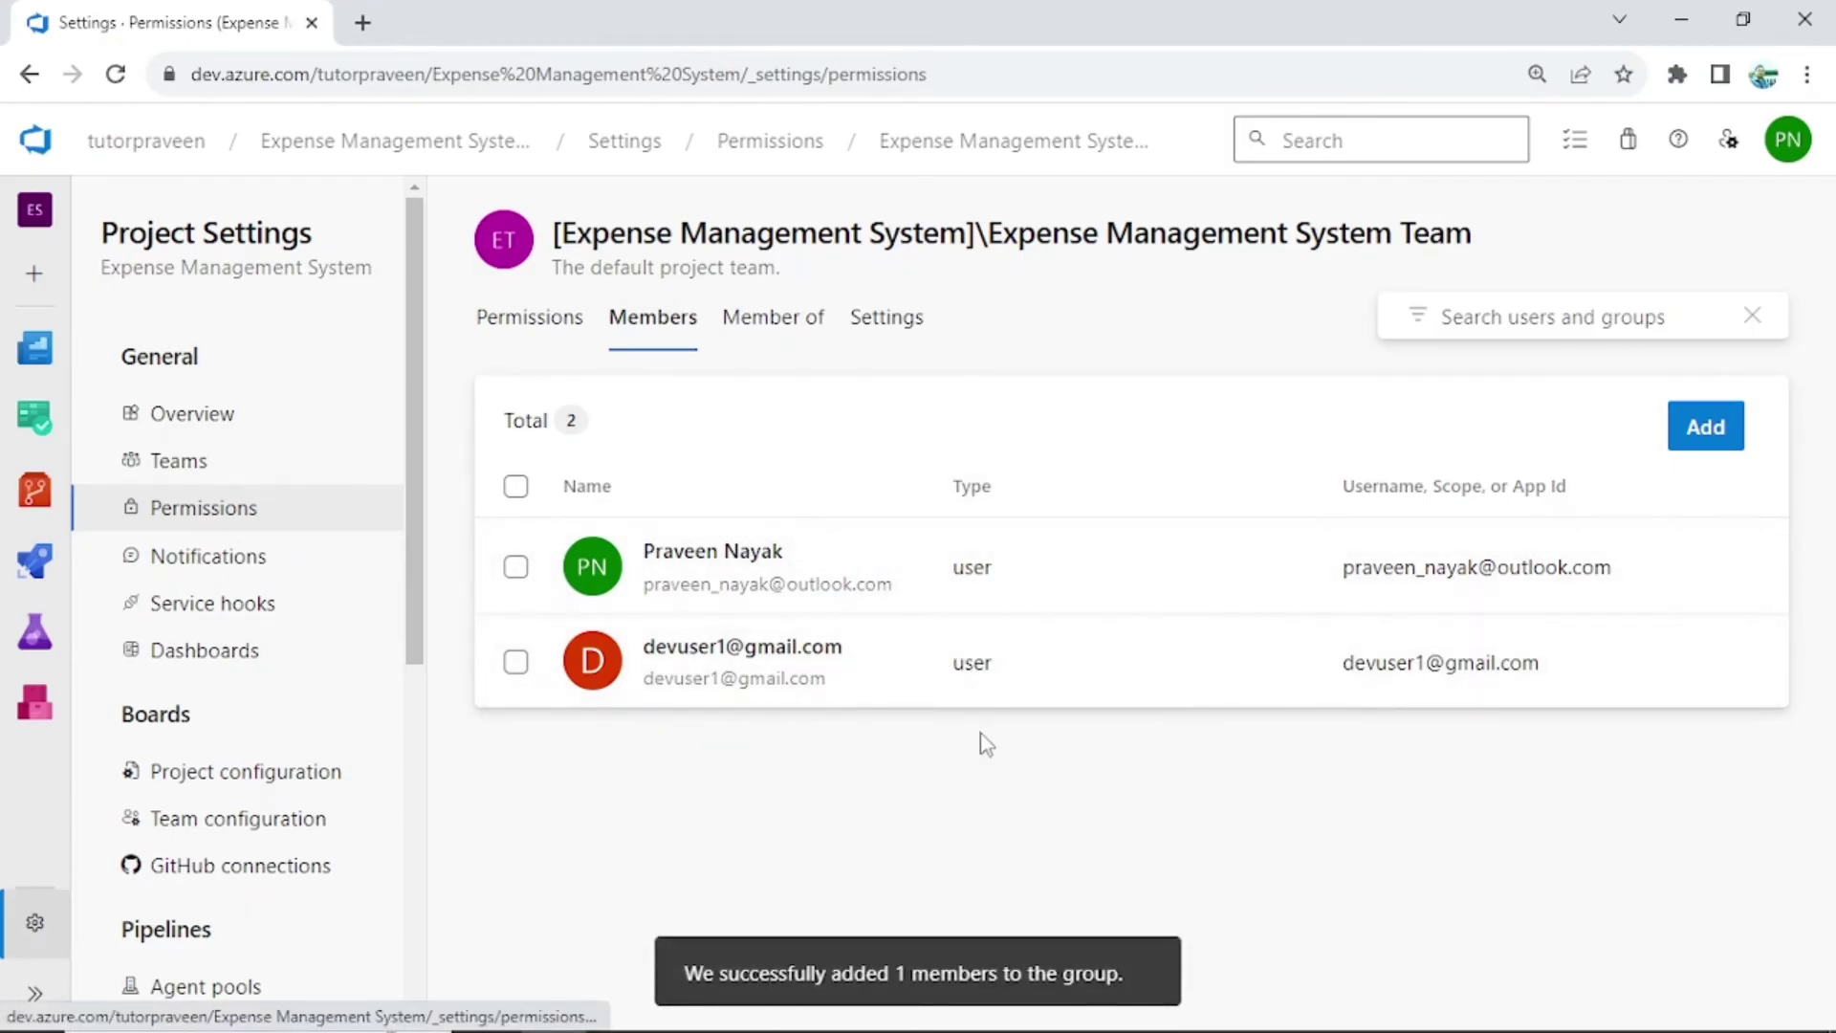
# Add the existing project-team user to Build Administrators' members, then return to the groups list
pyautogui.click(156, 475)
pyautogui.click(160, 507)
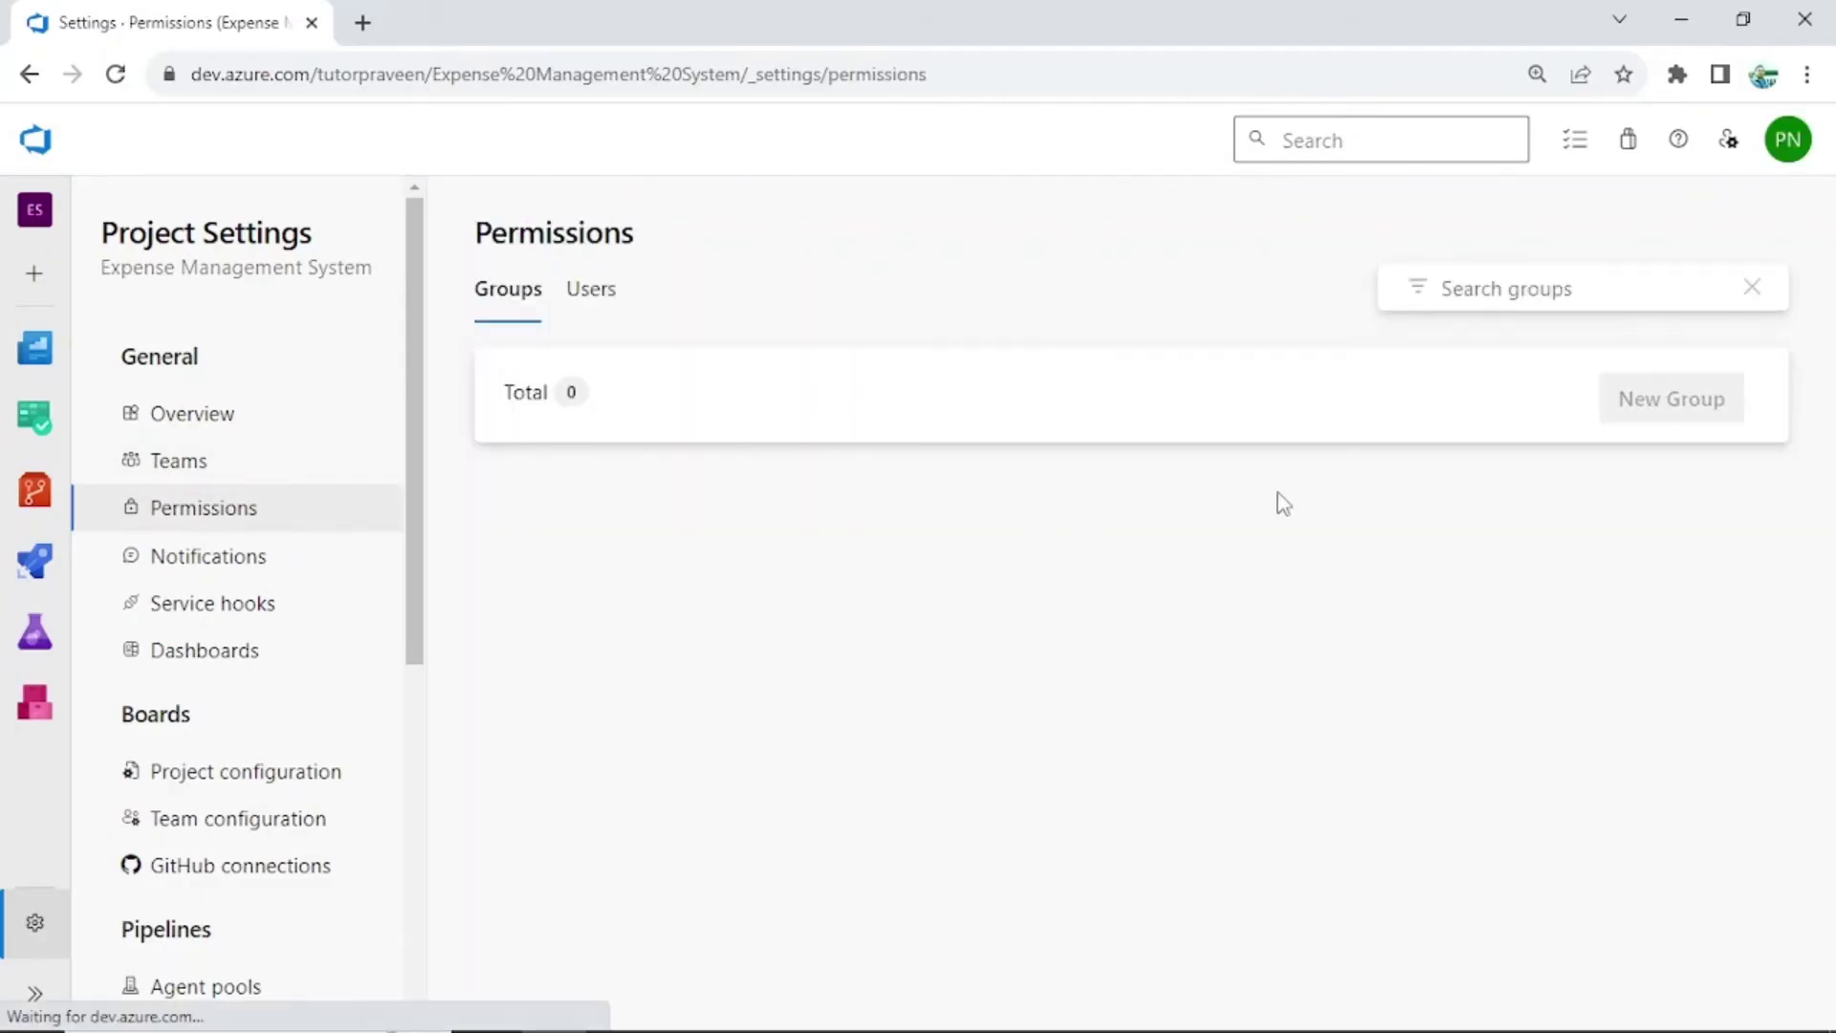
pyautogui.scroll(-1, 1267, 612)
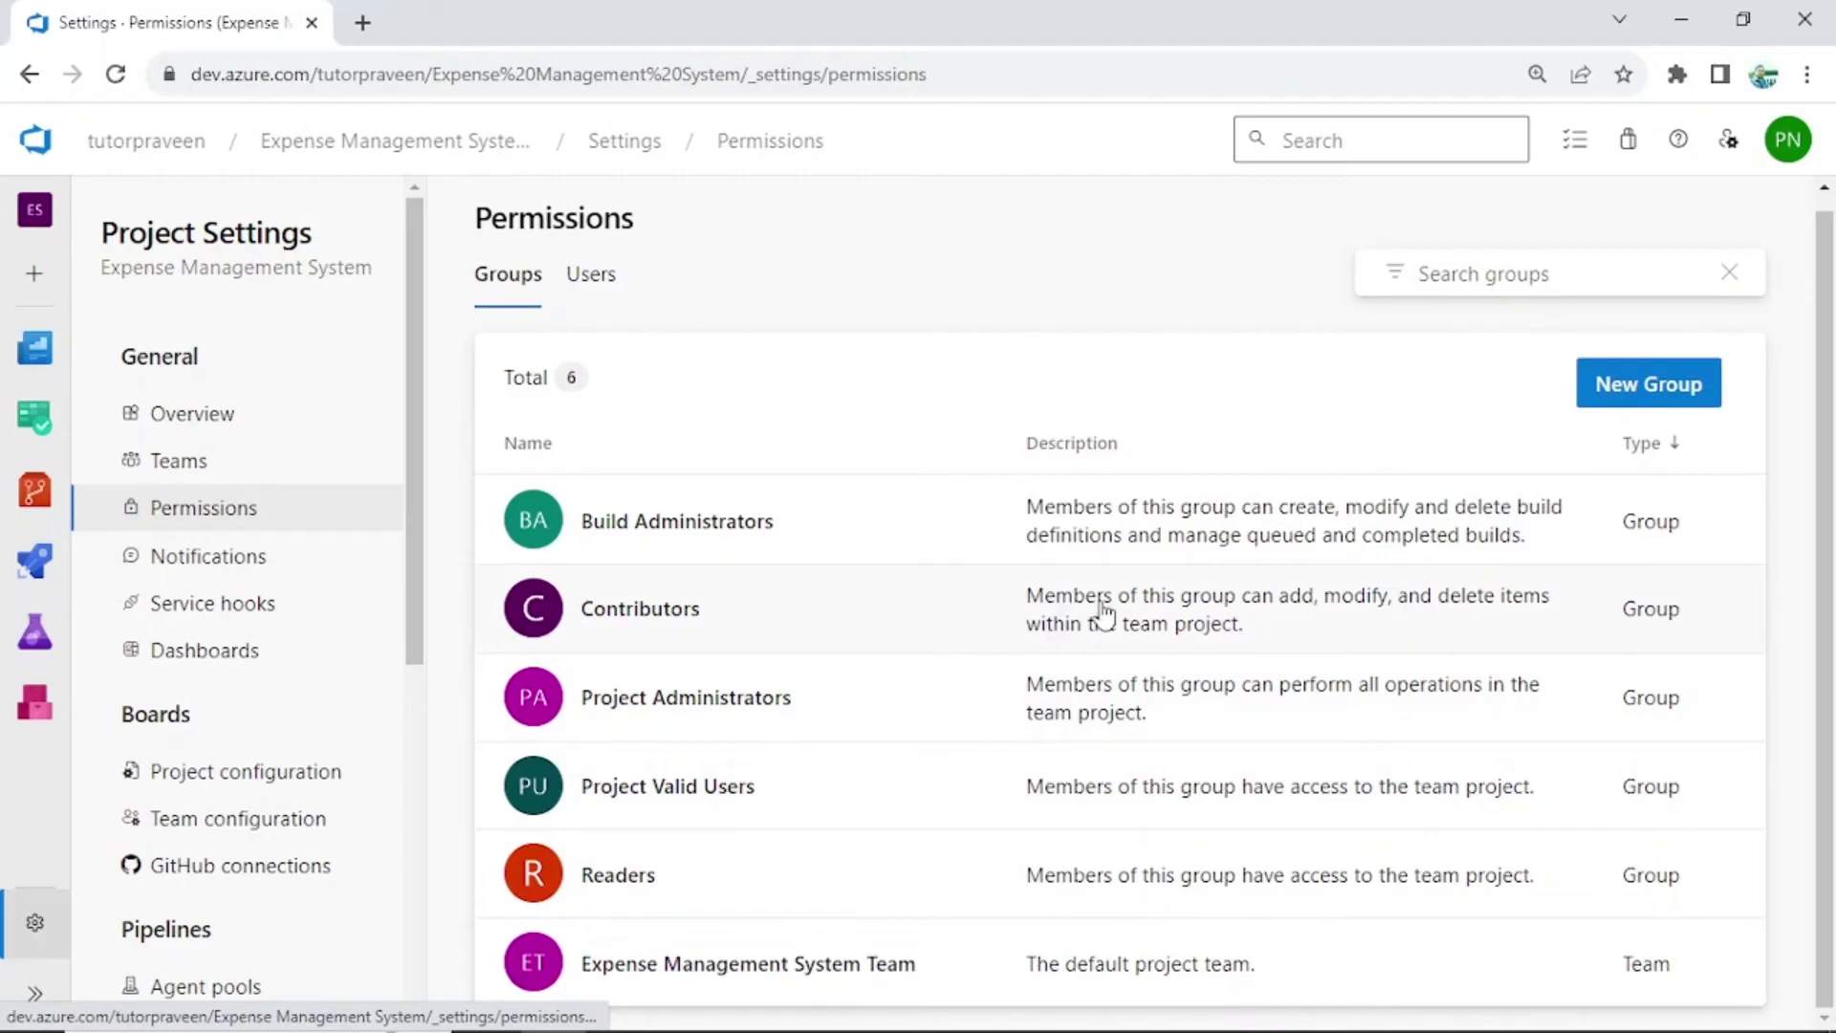
pyautogui.click(1111, 512)
pyautogui.click(654, 320)
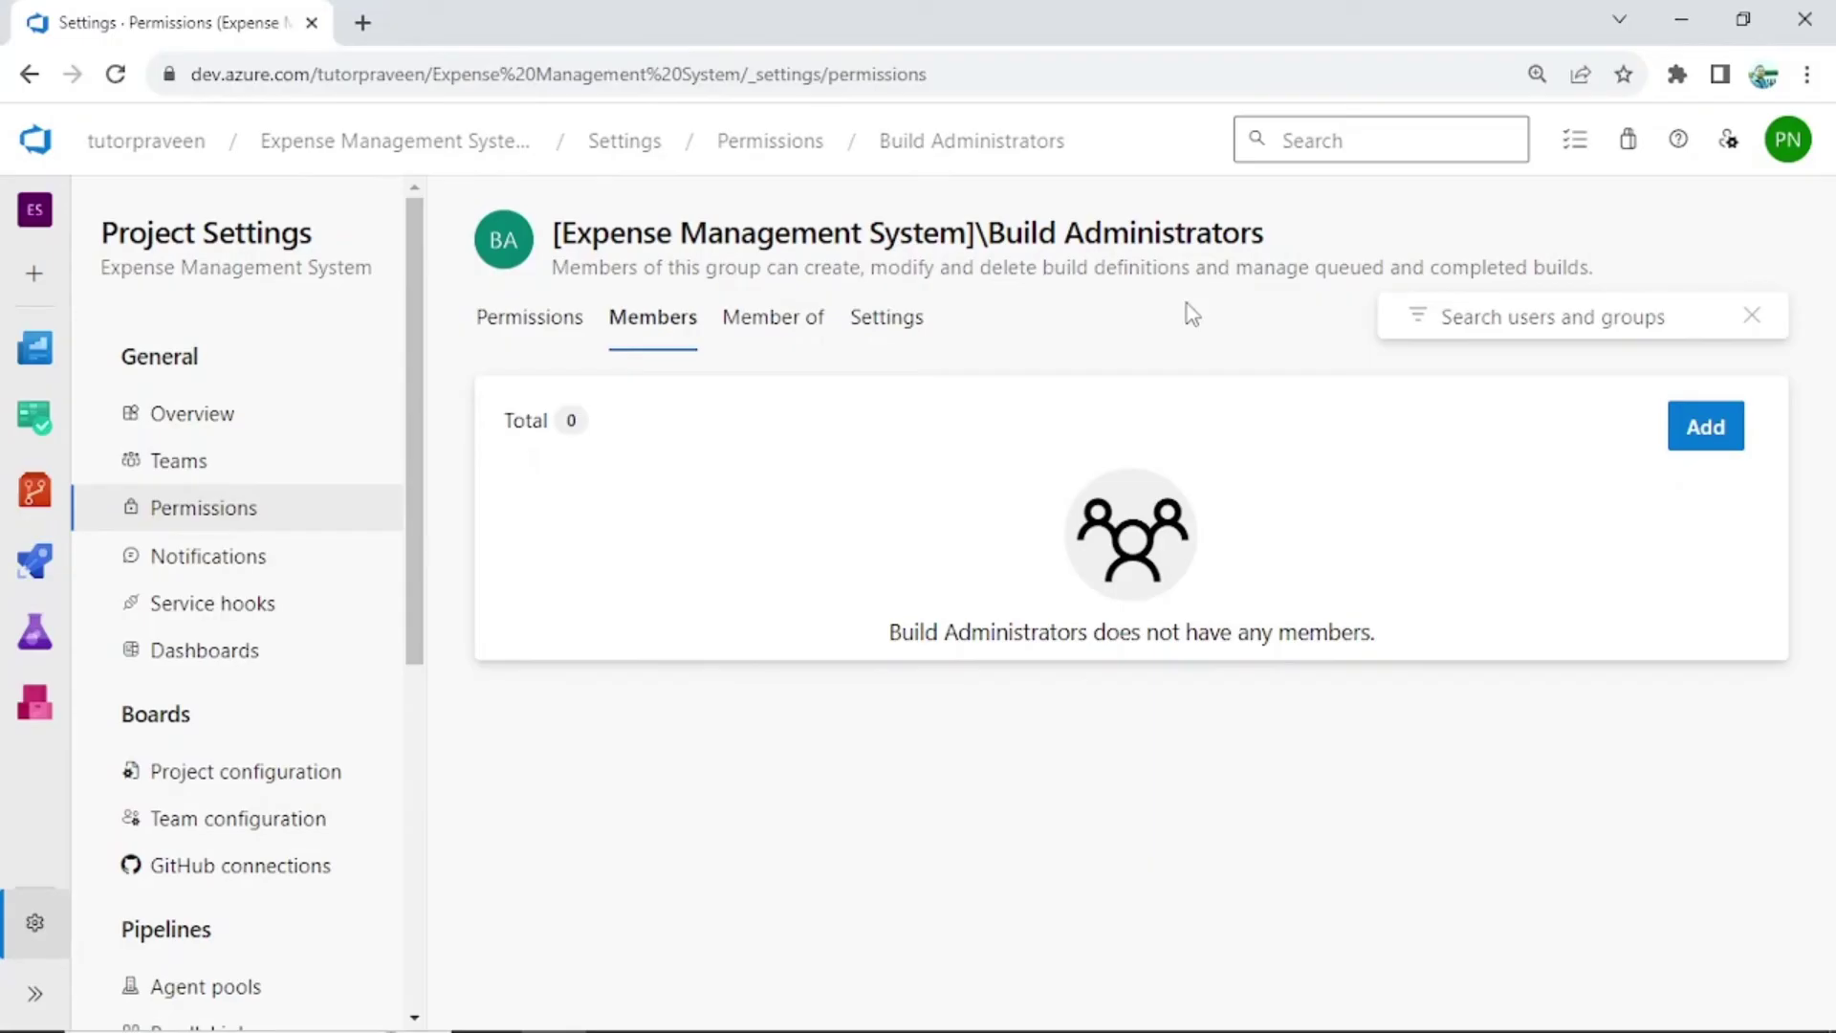
pyautogui.click(1708, 429)
pyautogui.write('pr')
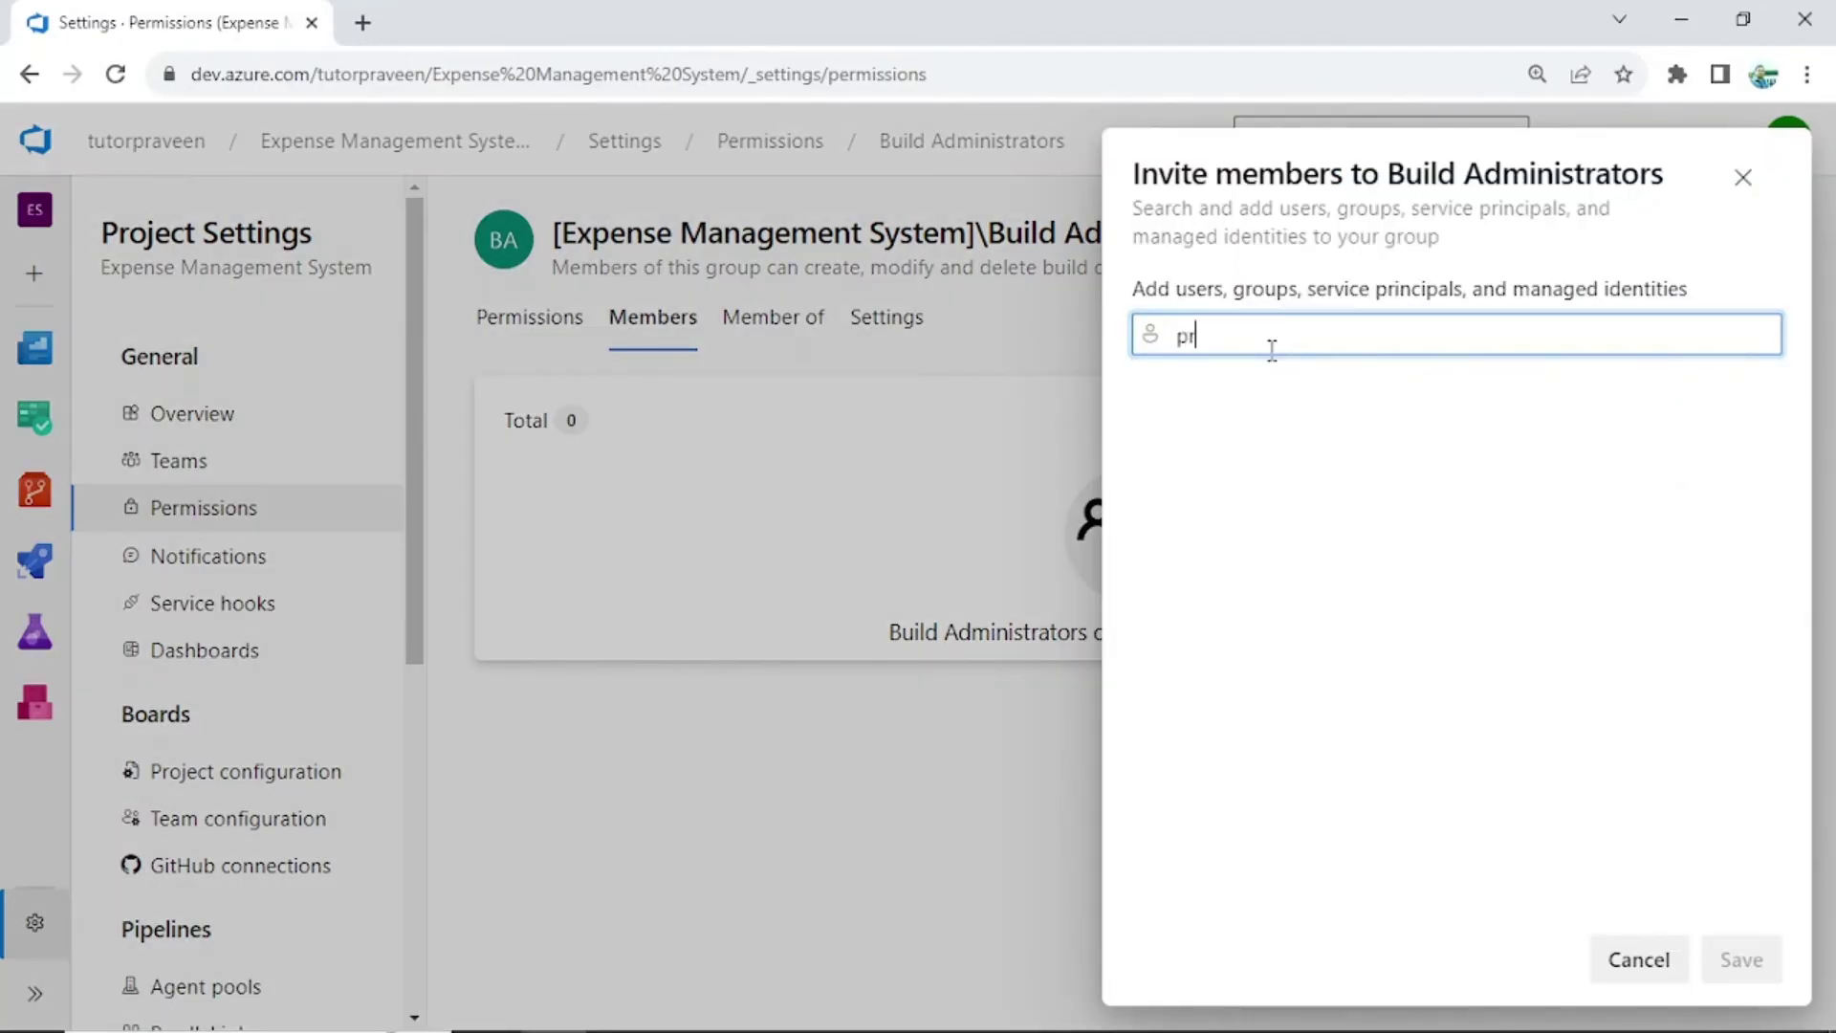
pyautogui.write('aveen')
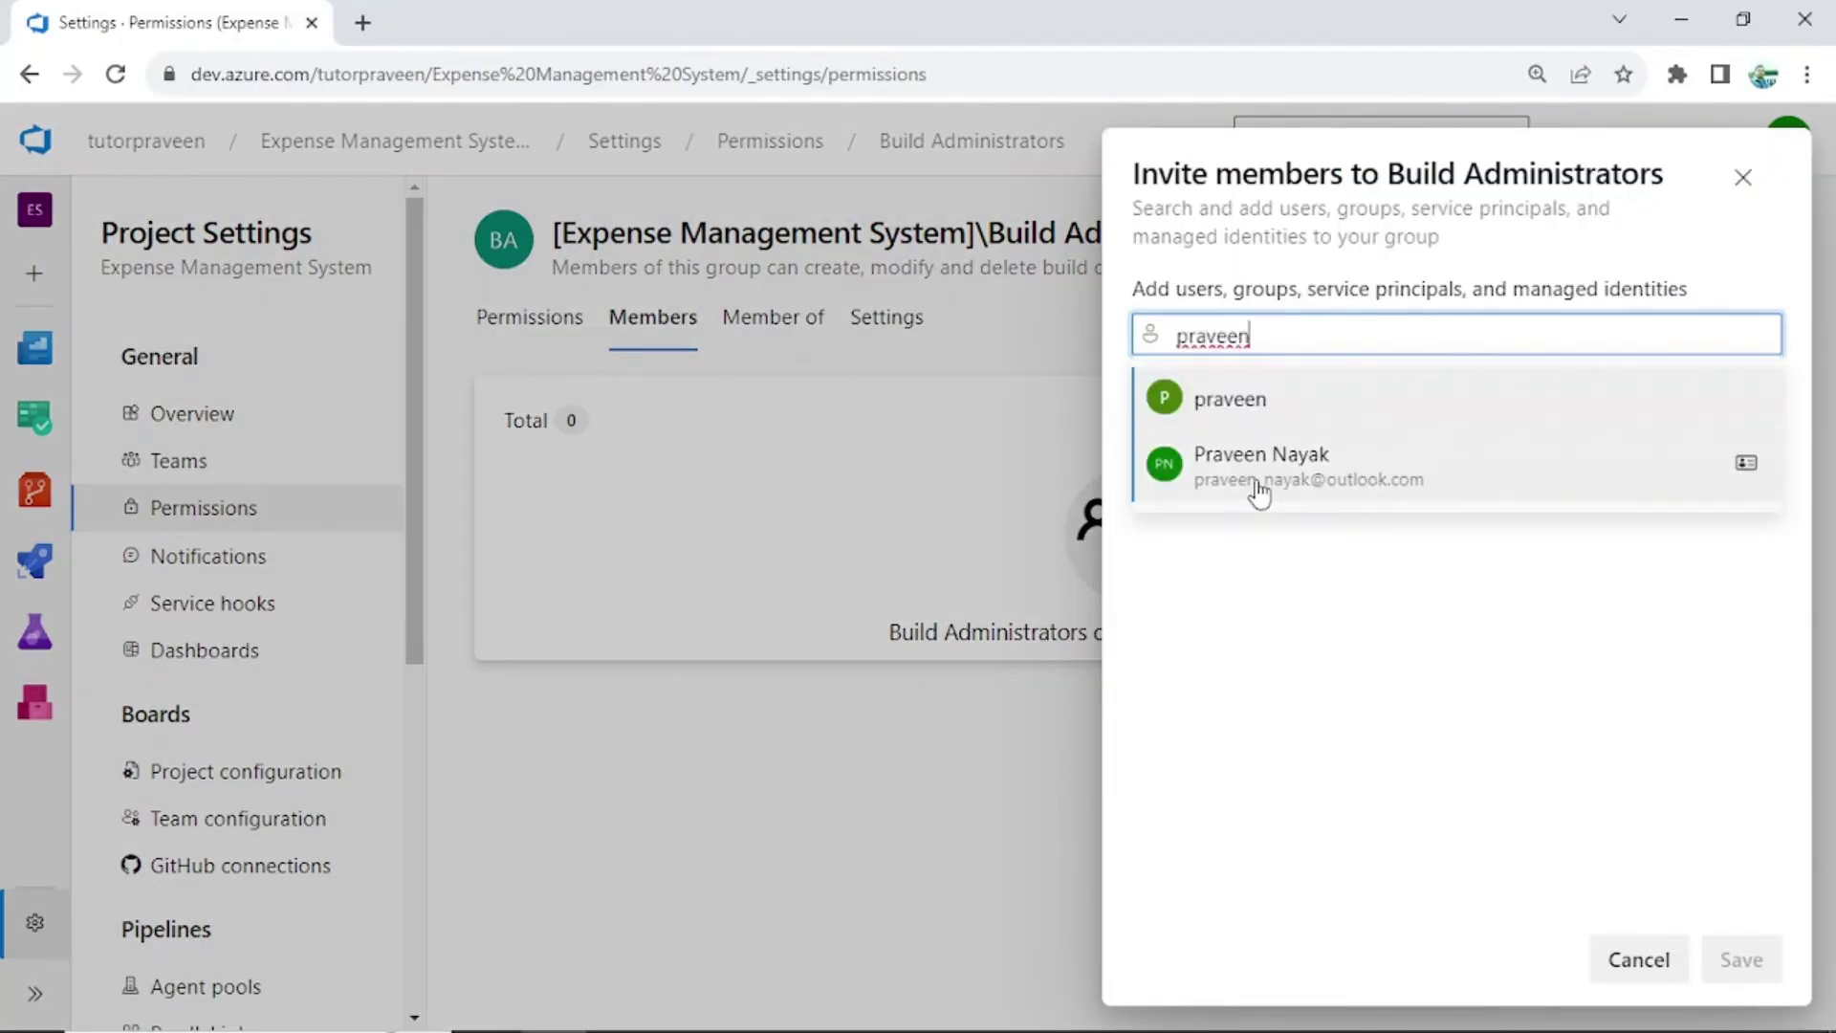
pyautogui.click(1396, 461)
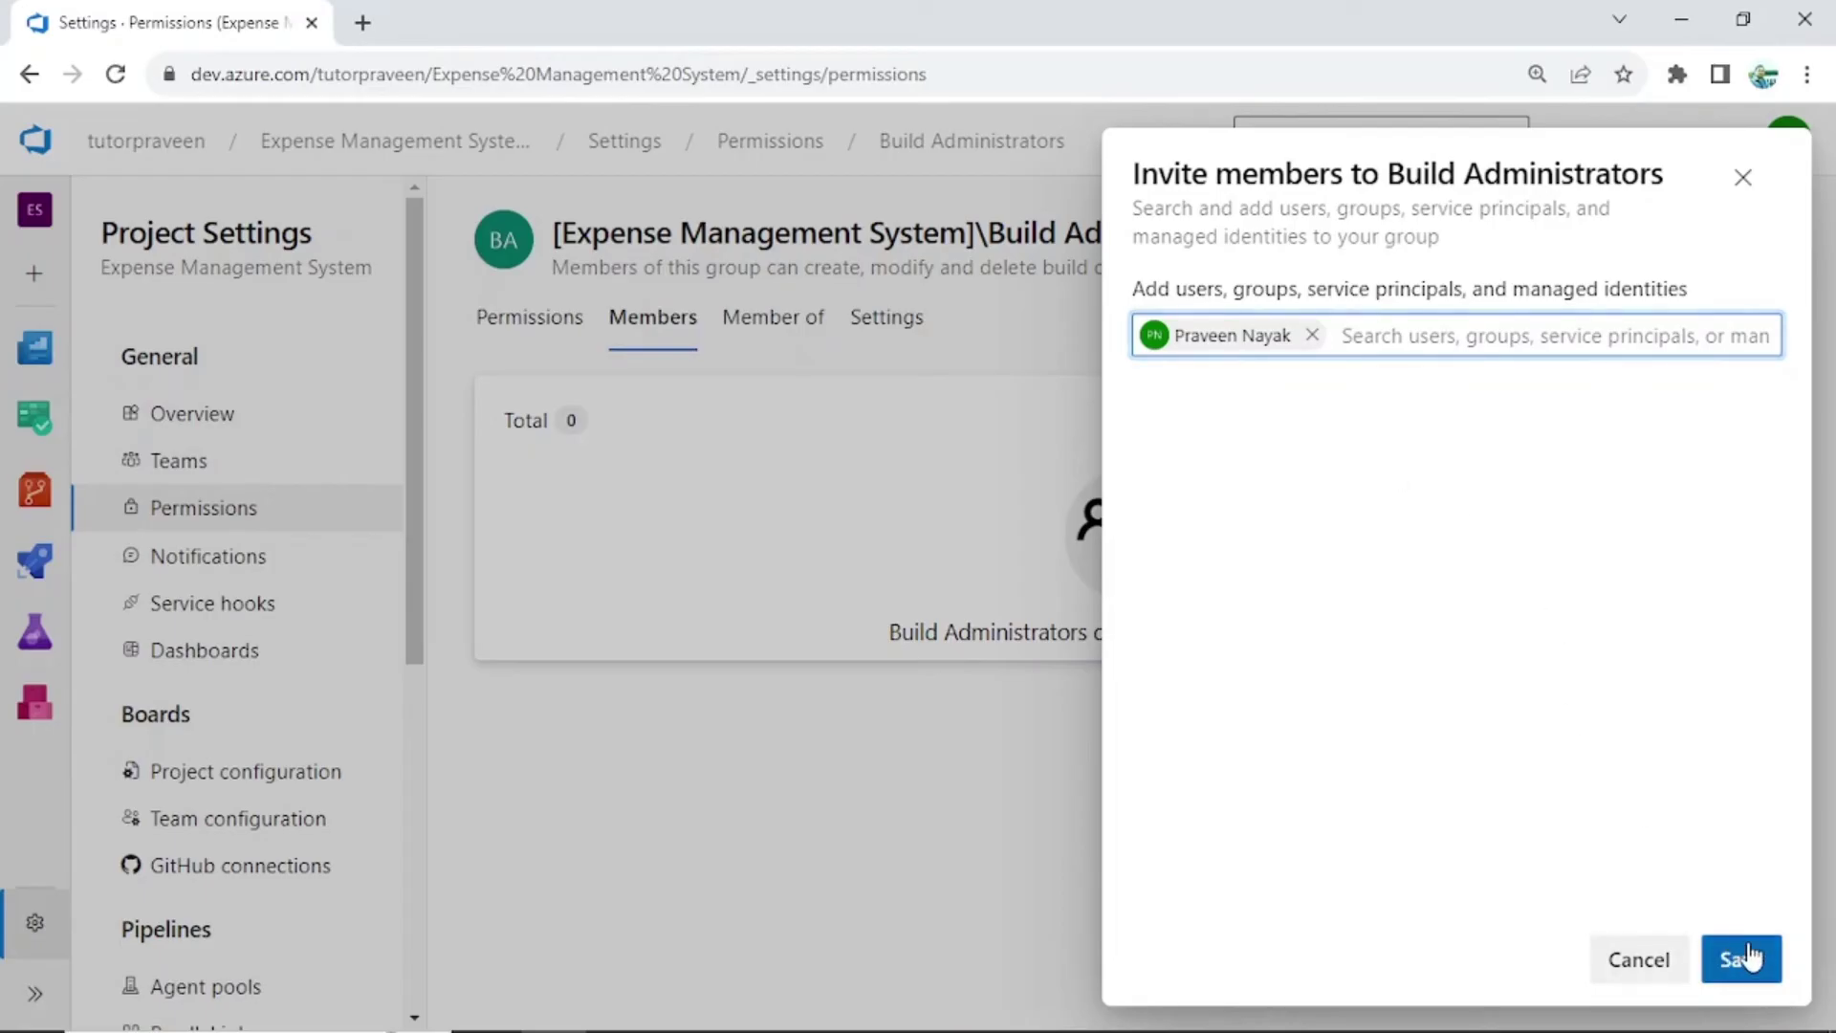
pyautogui.click(1742, 961)
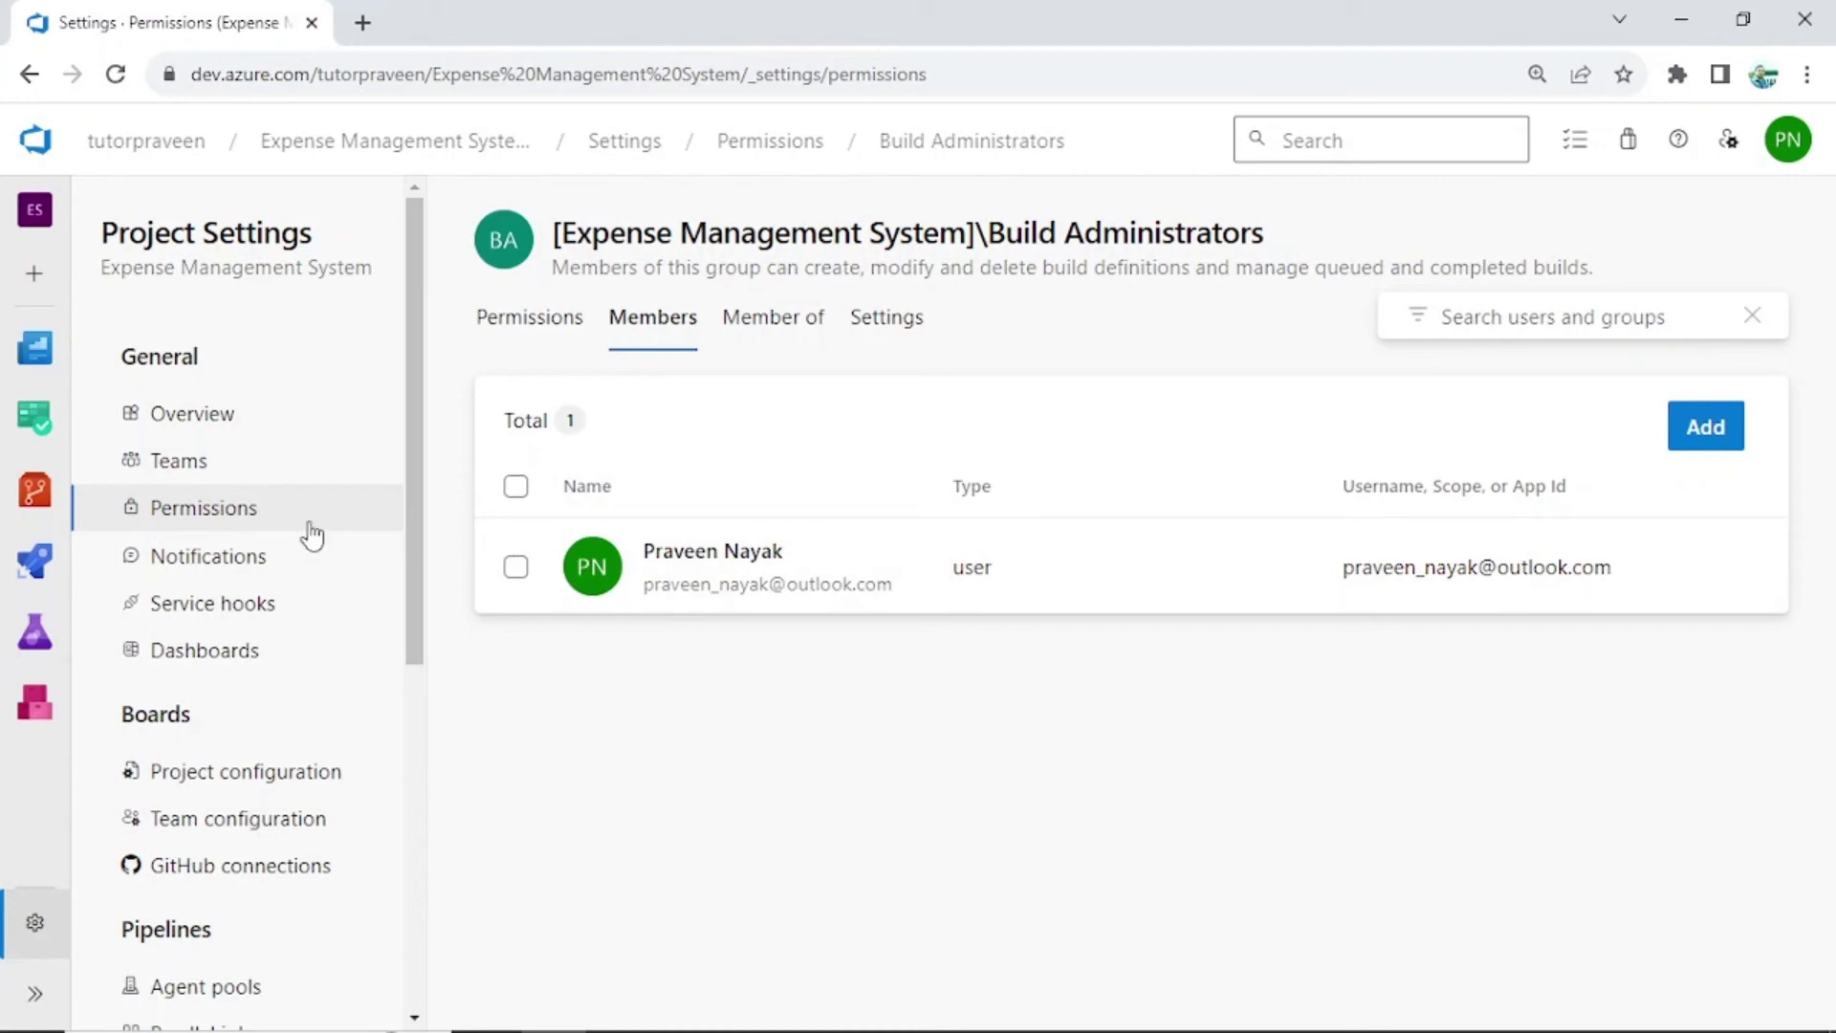
pyautogui.click(204, 510)
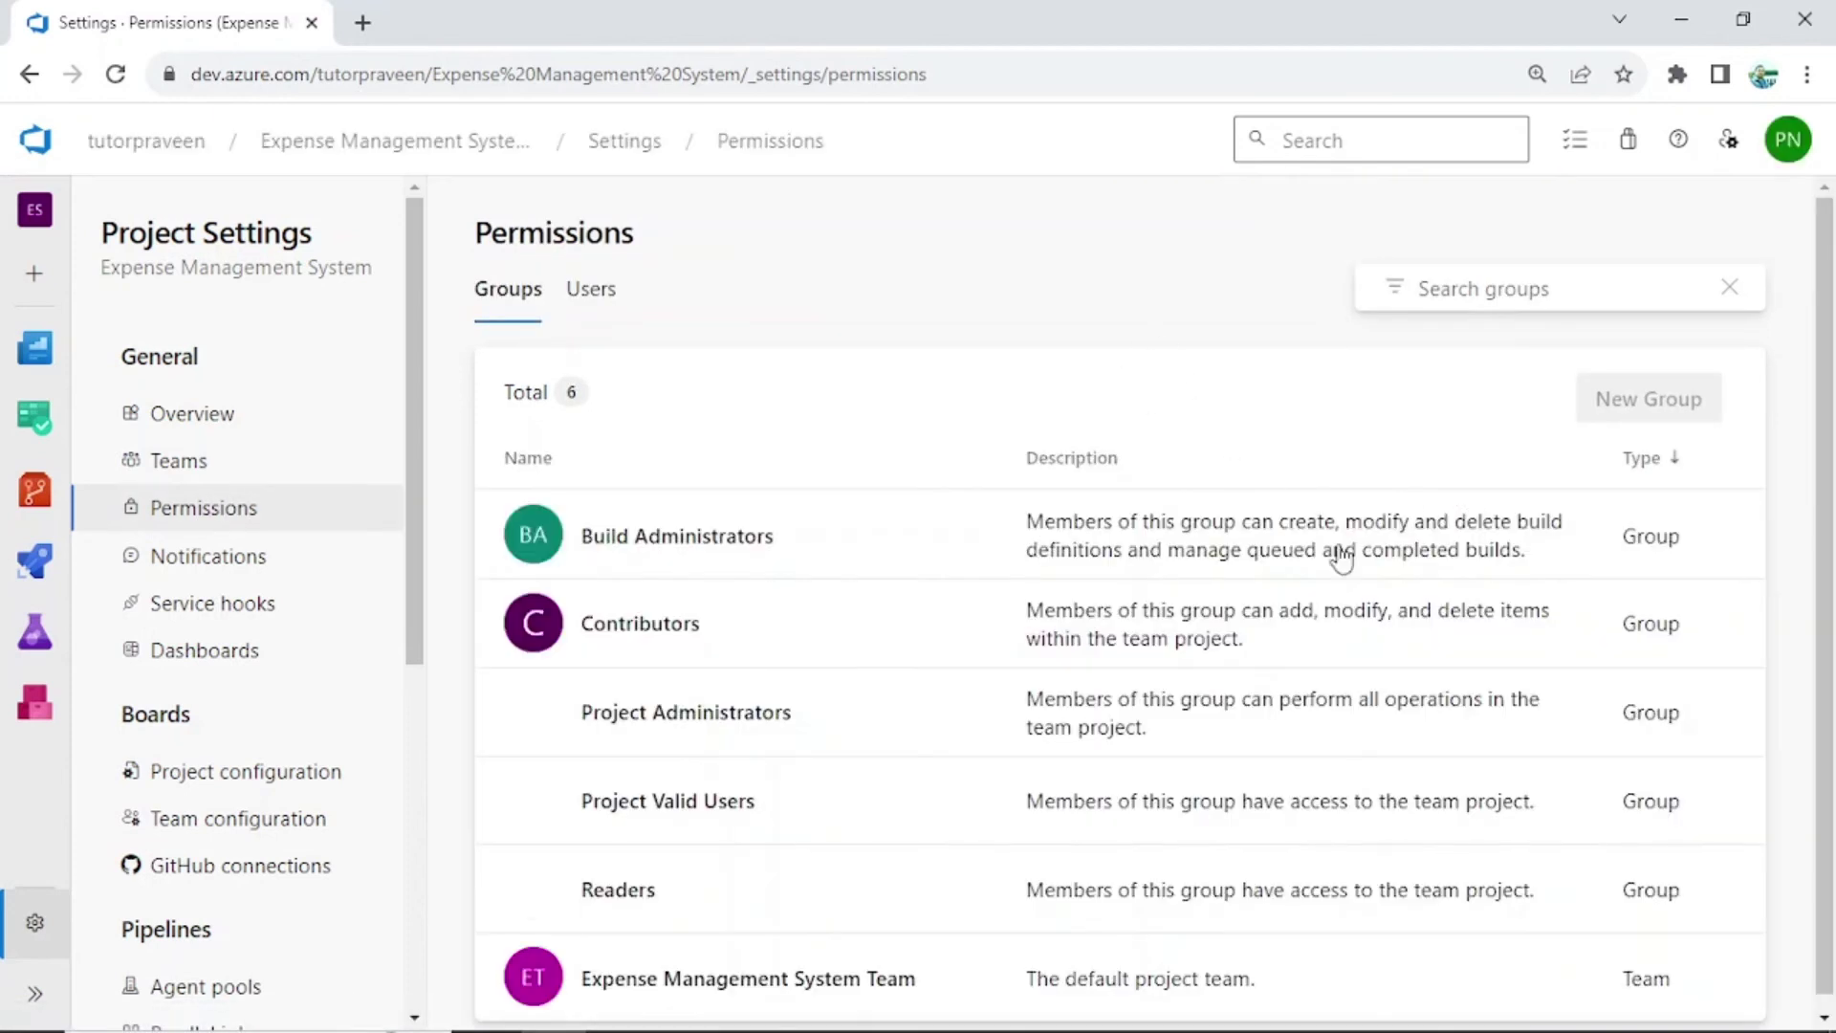
# Create the group 'My Admin Team' with the existing user and the test user as members
pyautogui.click(1670, 405)
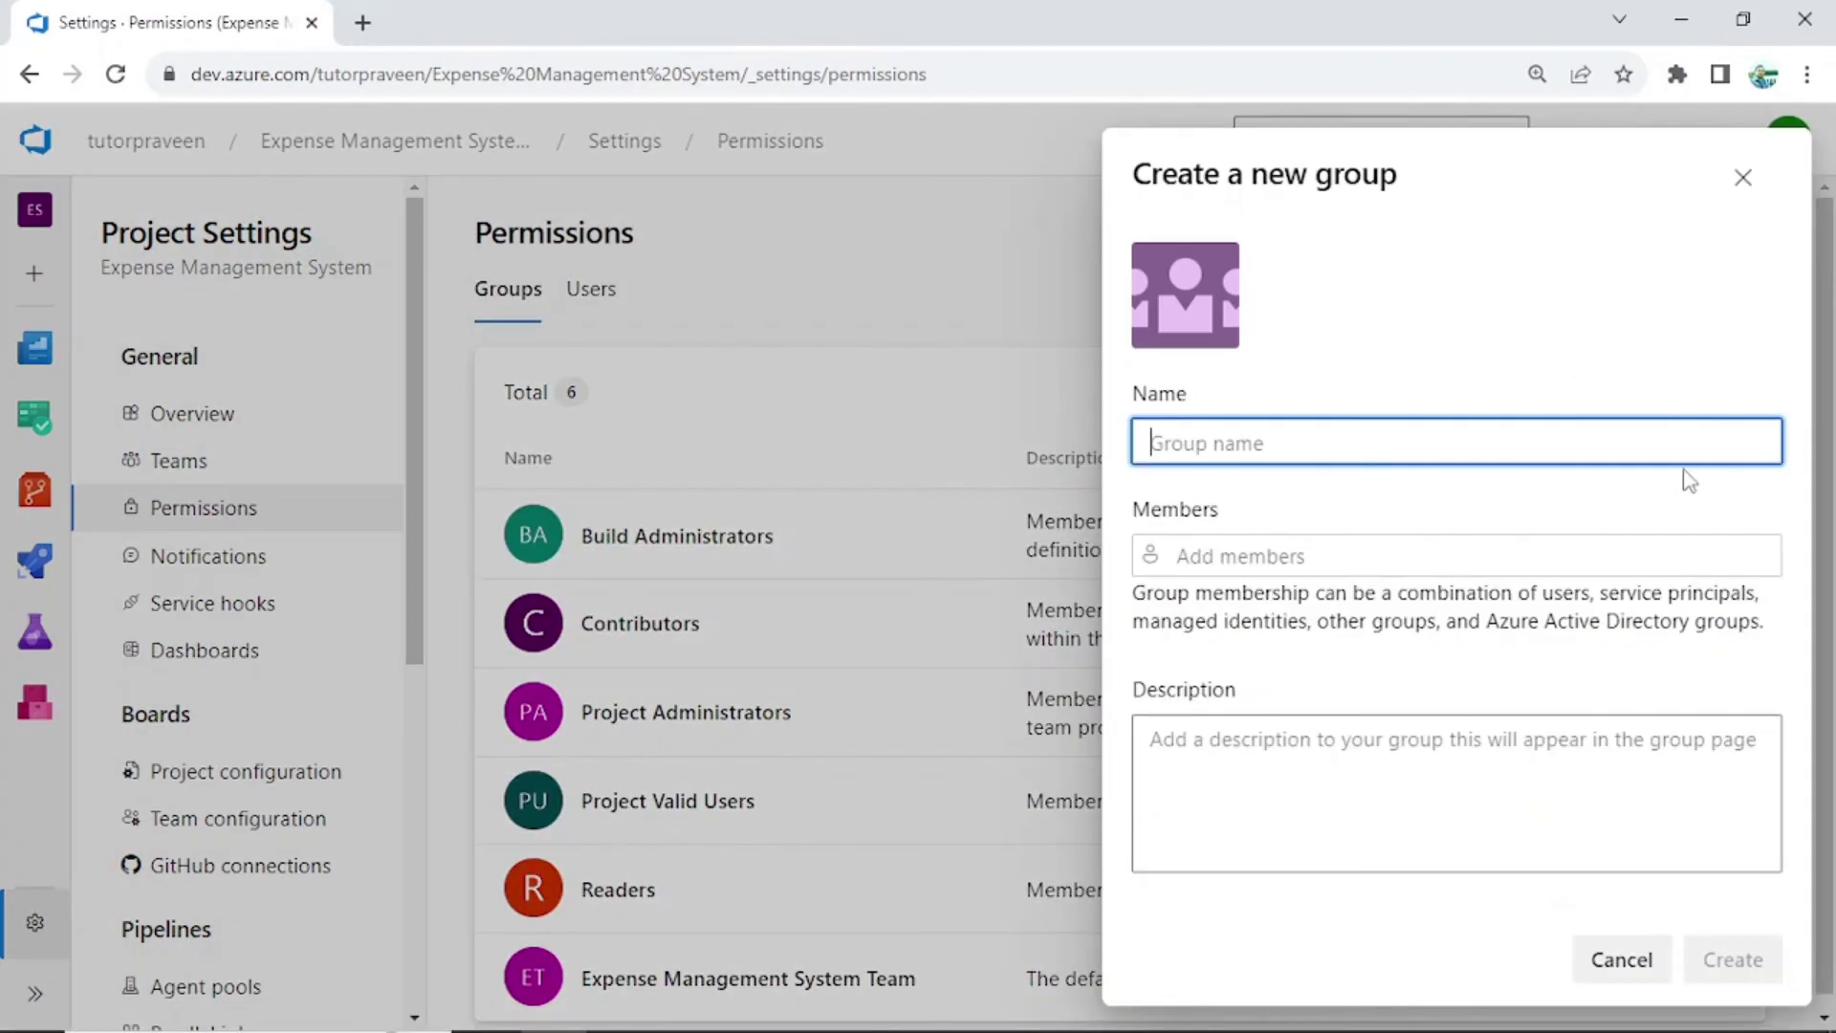
pyautogui.write('Admin')
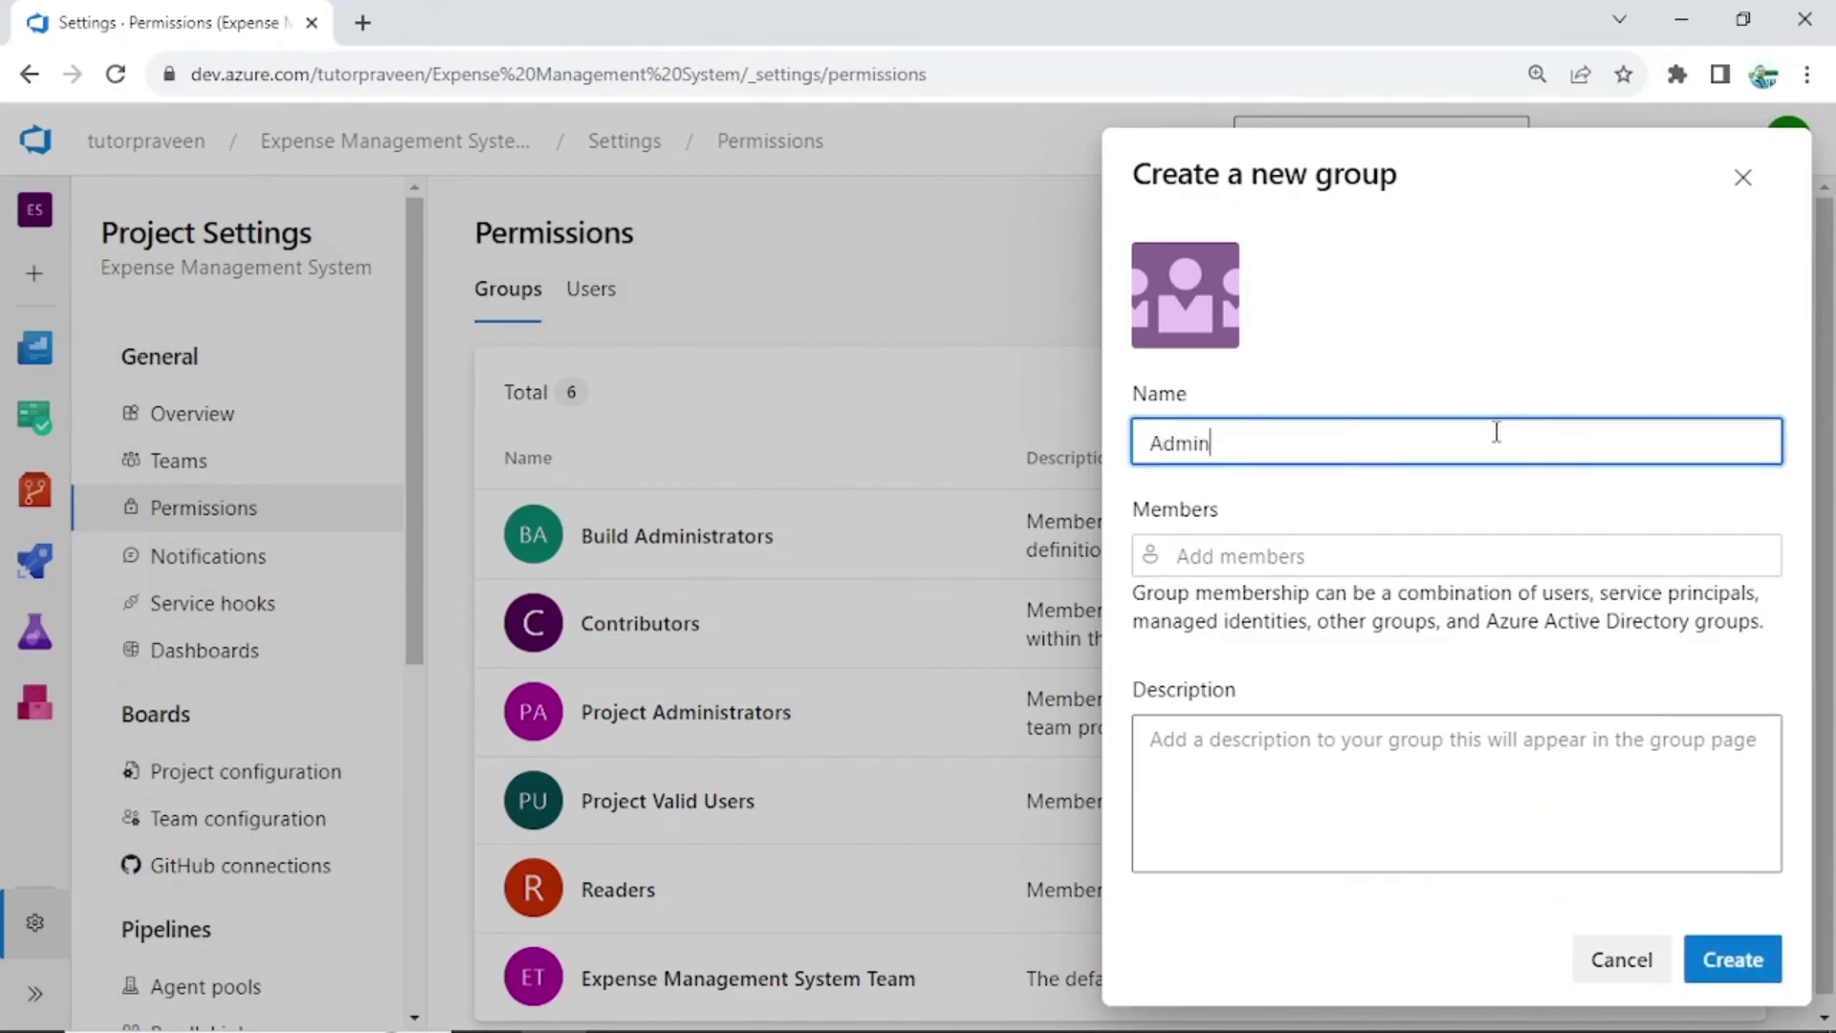
pyautogui.write('My')
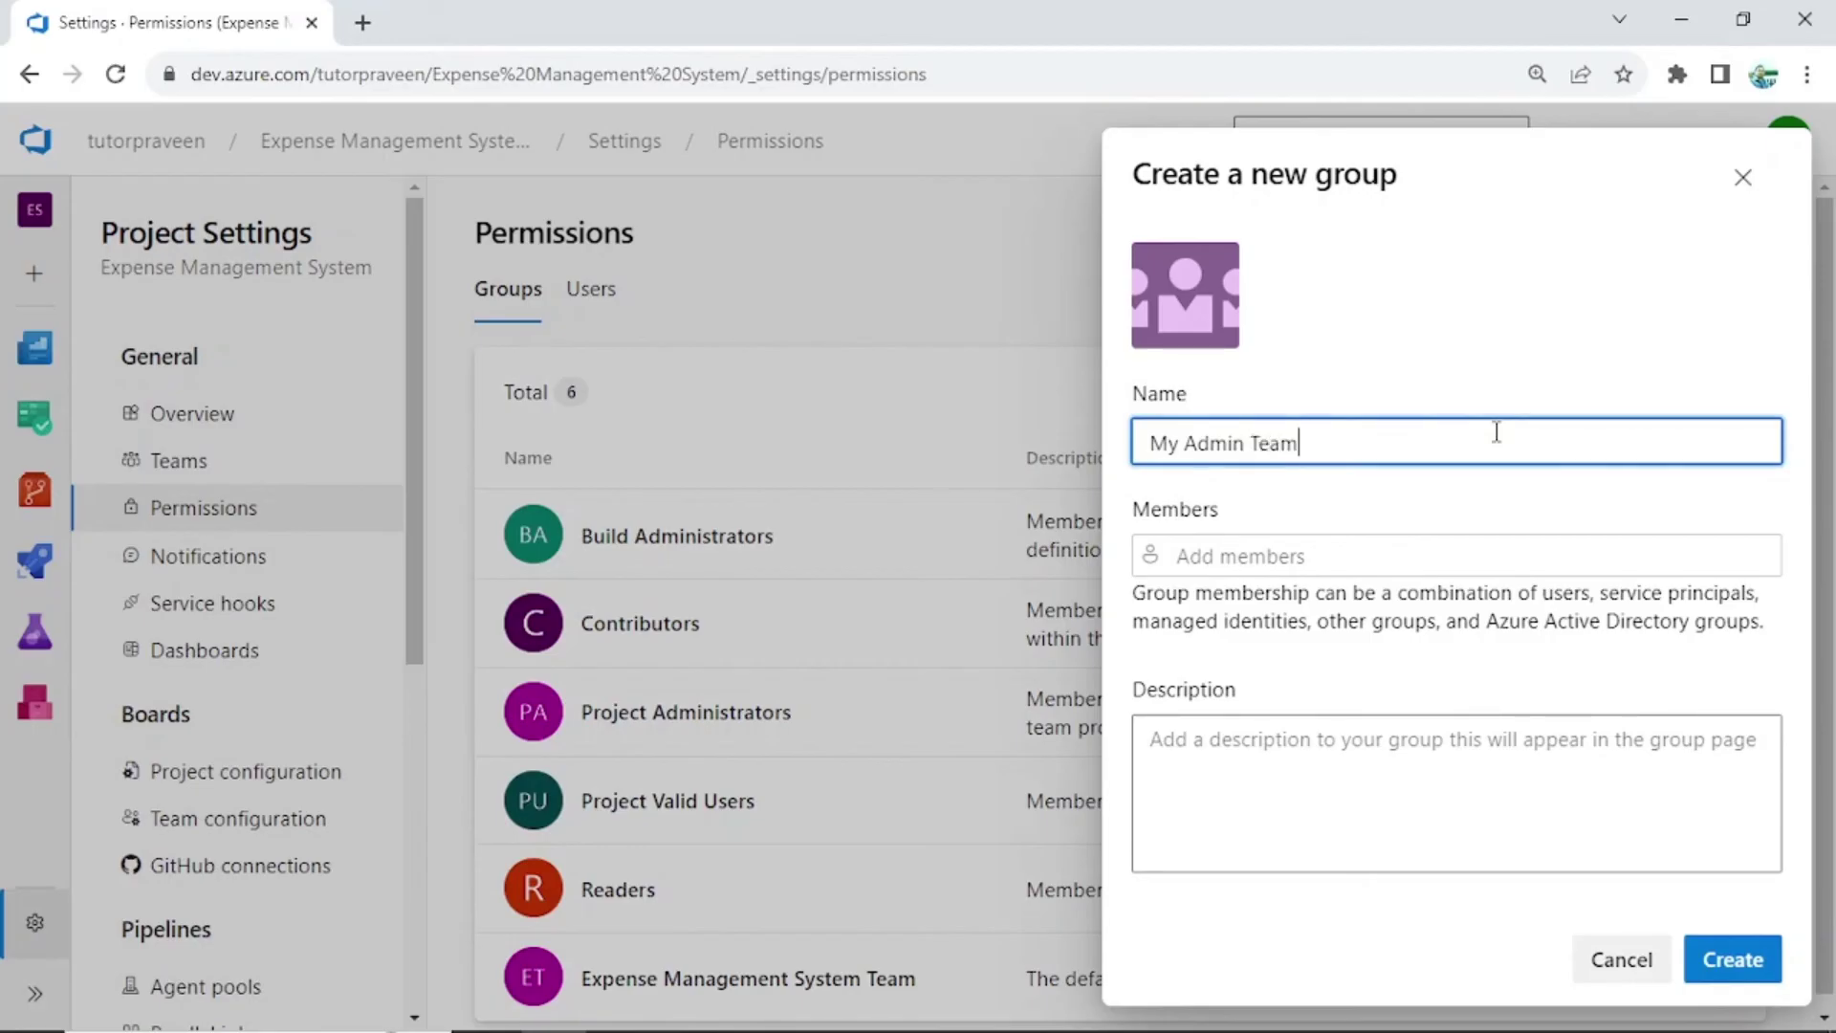
pyautogui.click(1228, 564)
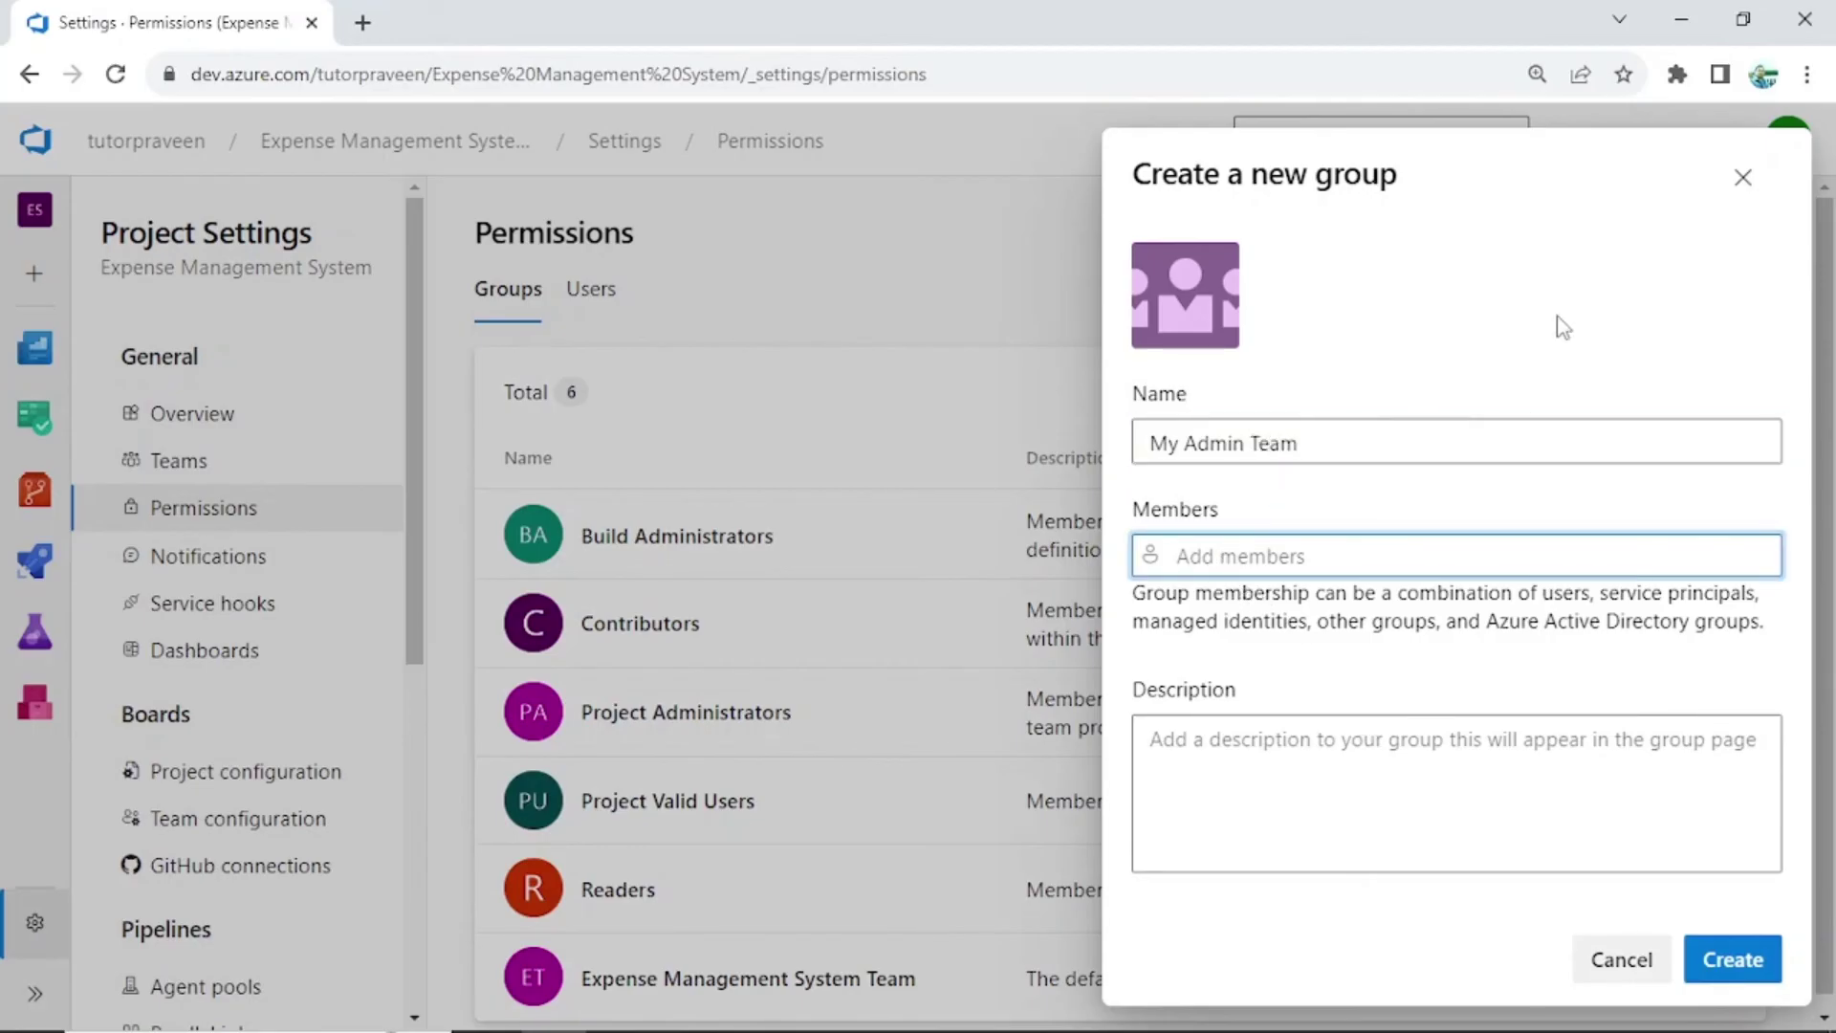
pyautogui.write('praveen')
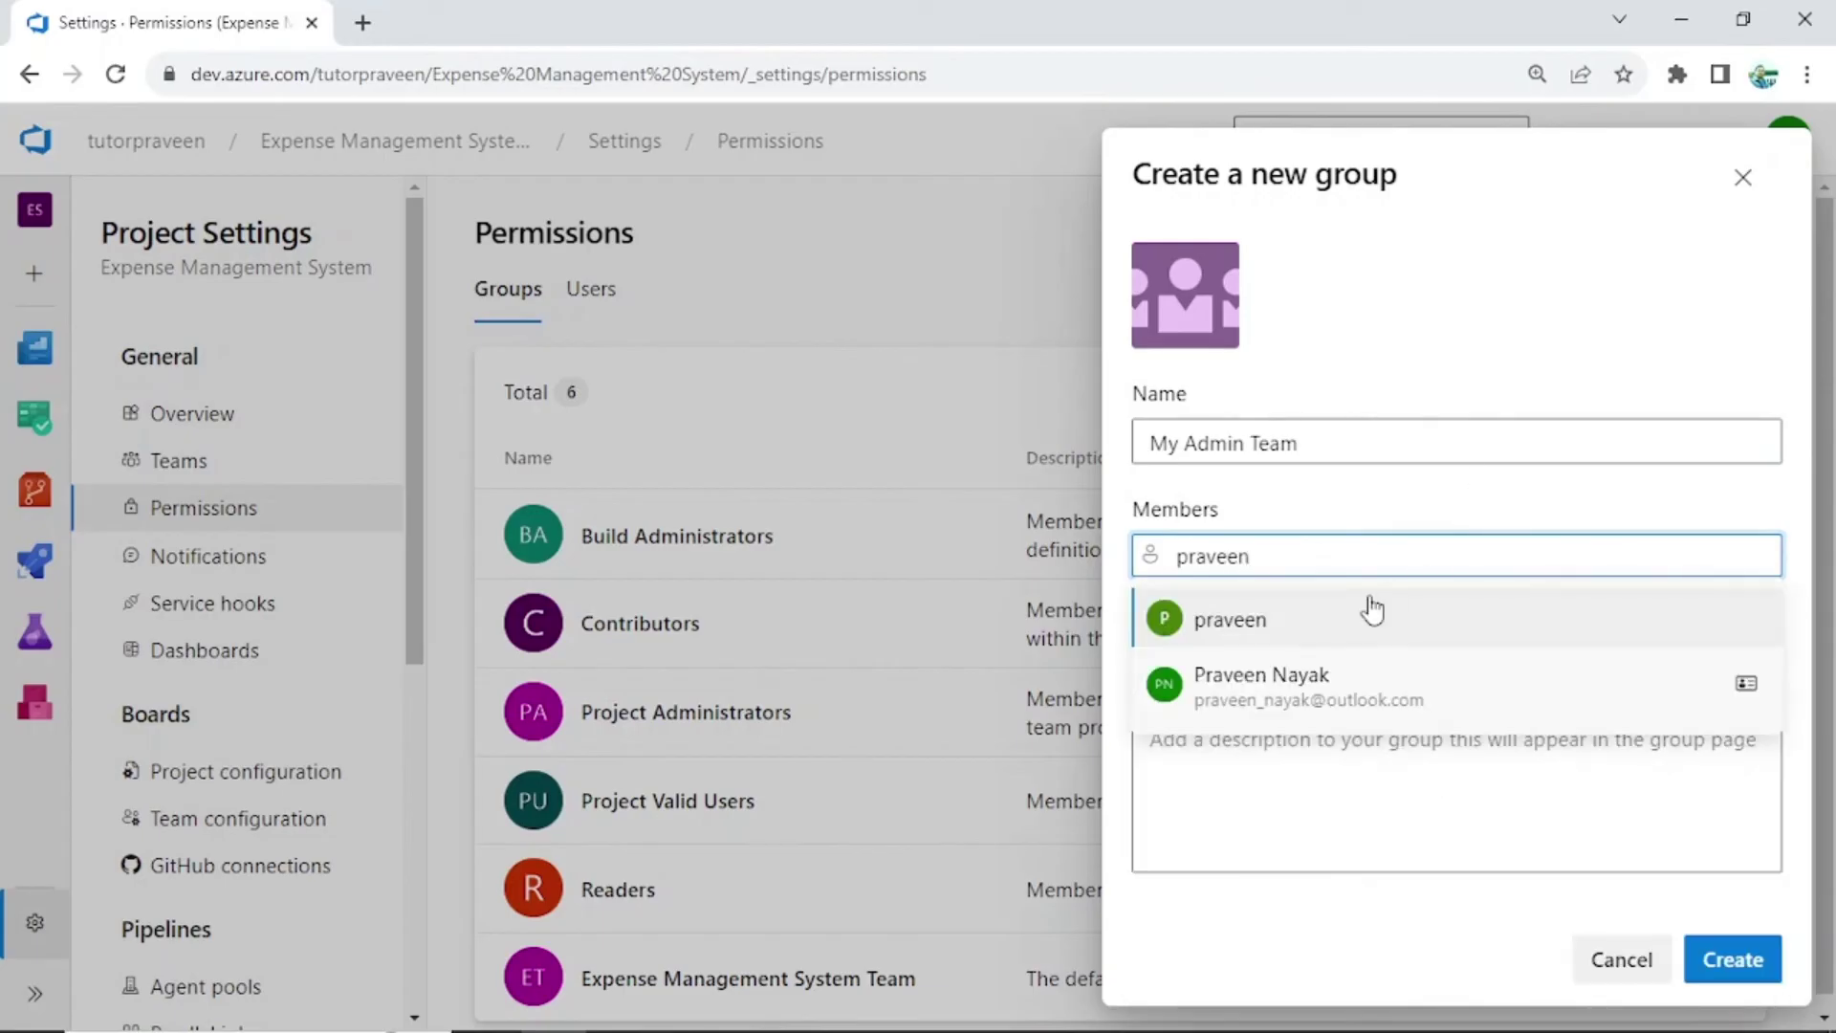
pyautogui.click(1290, 703)
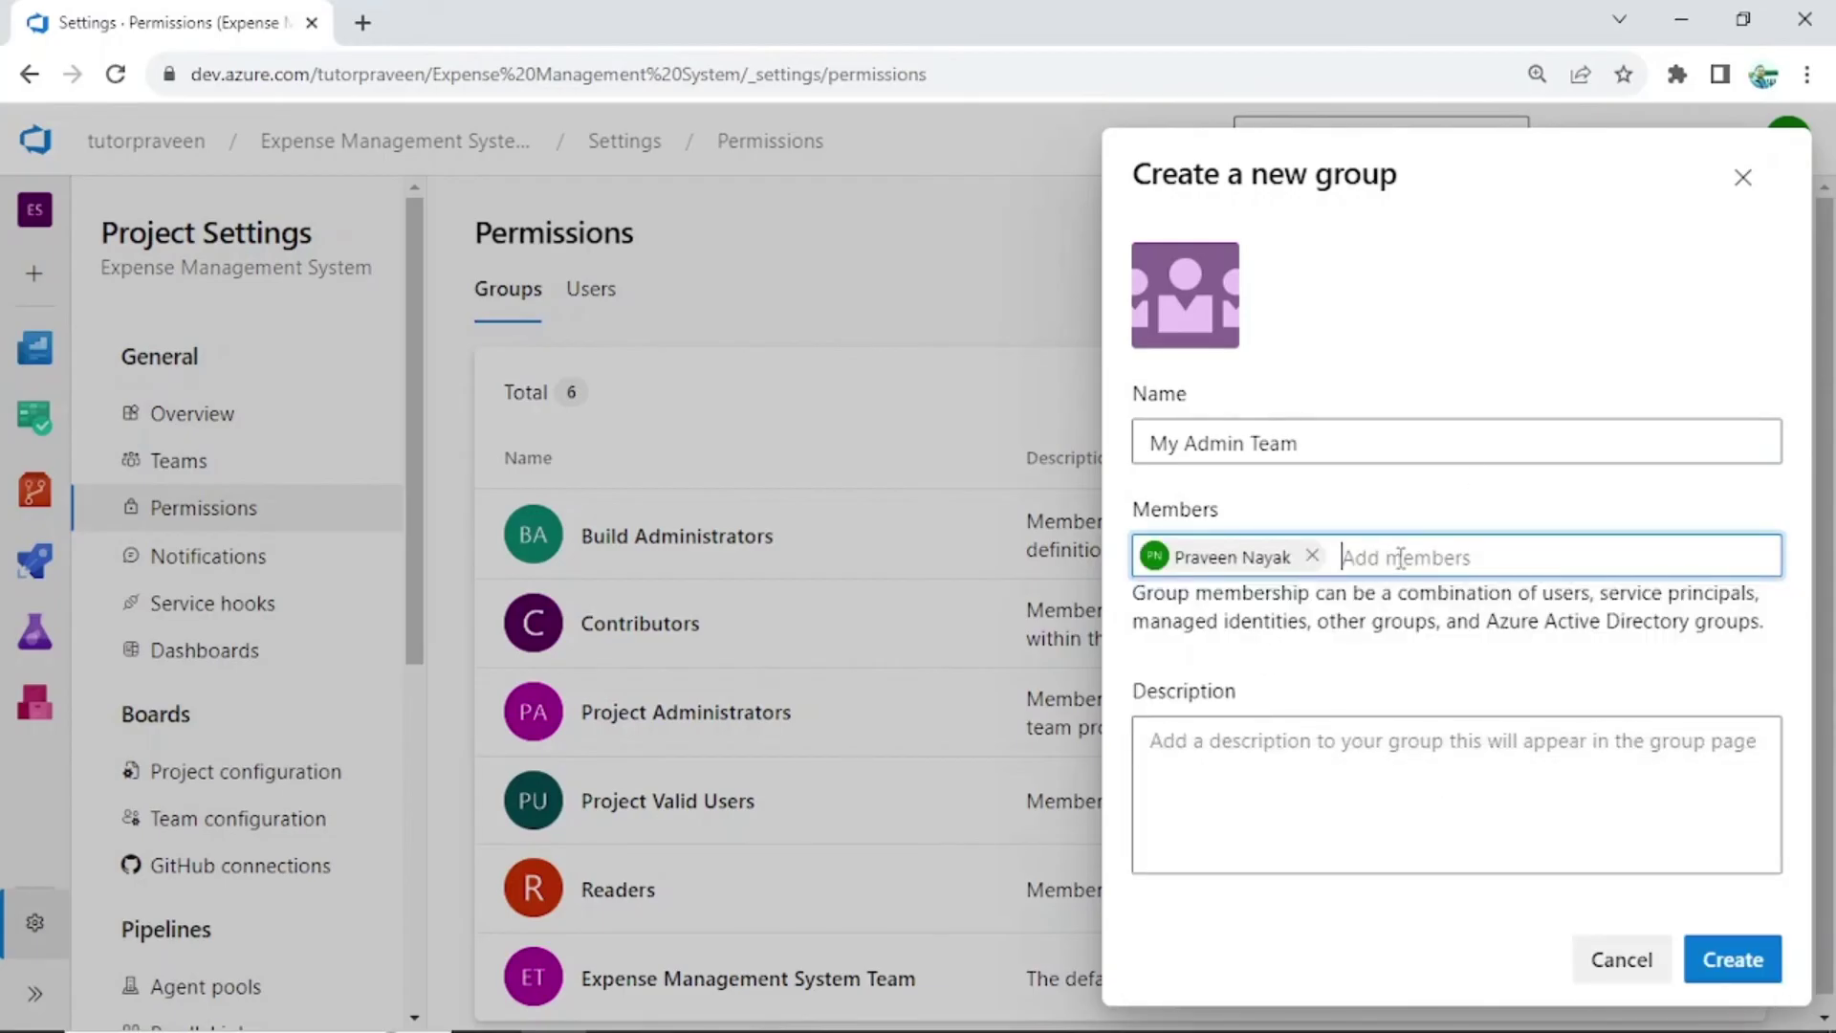
pyautogui.write('testus')
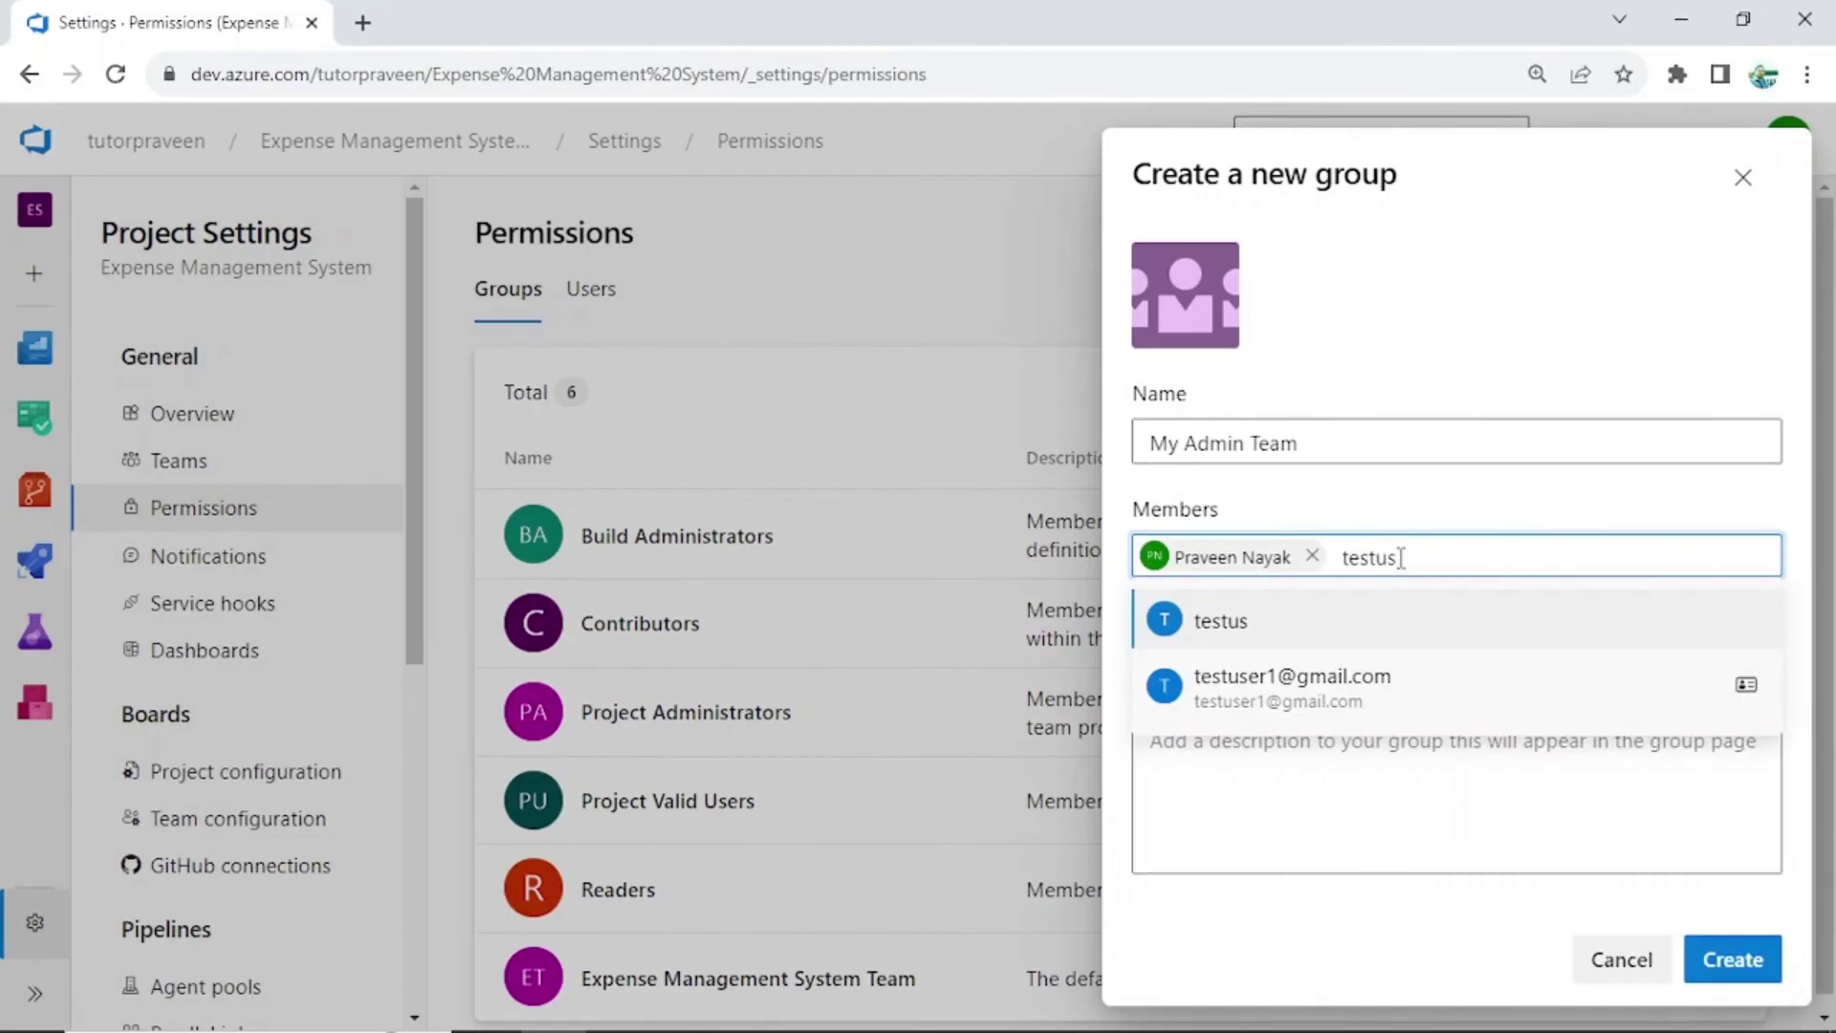
pyautogui.click(1393, 698)
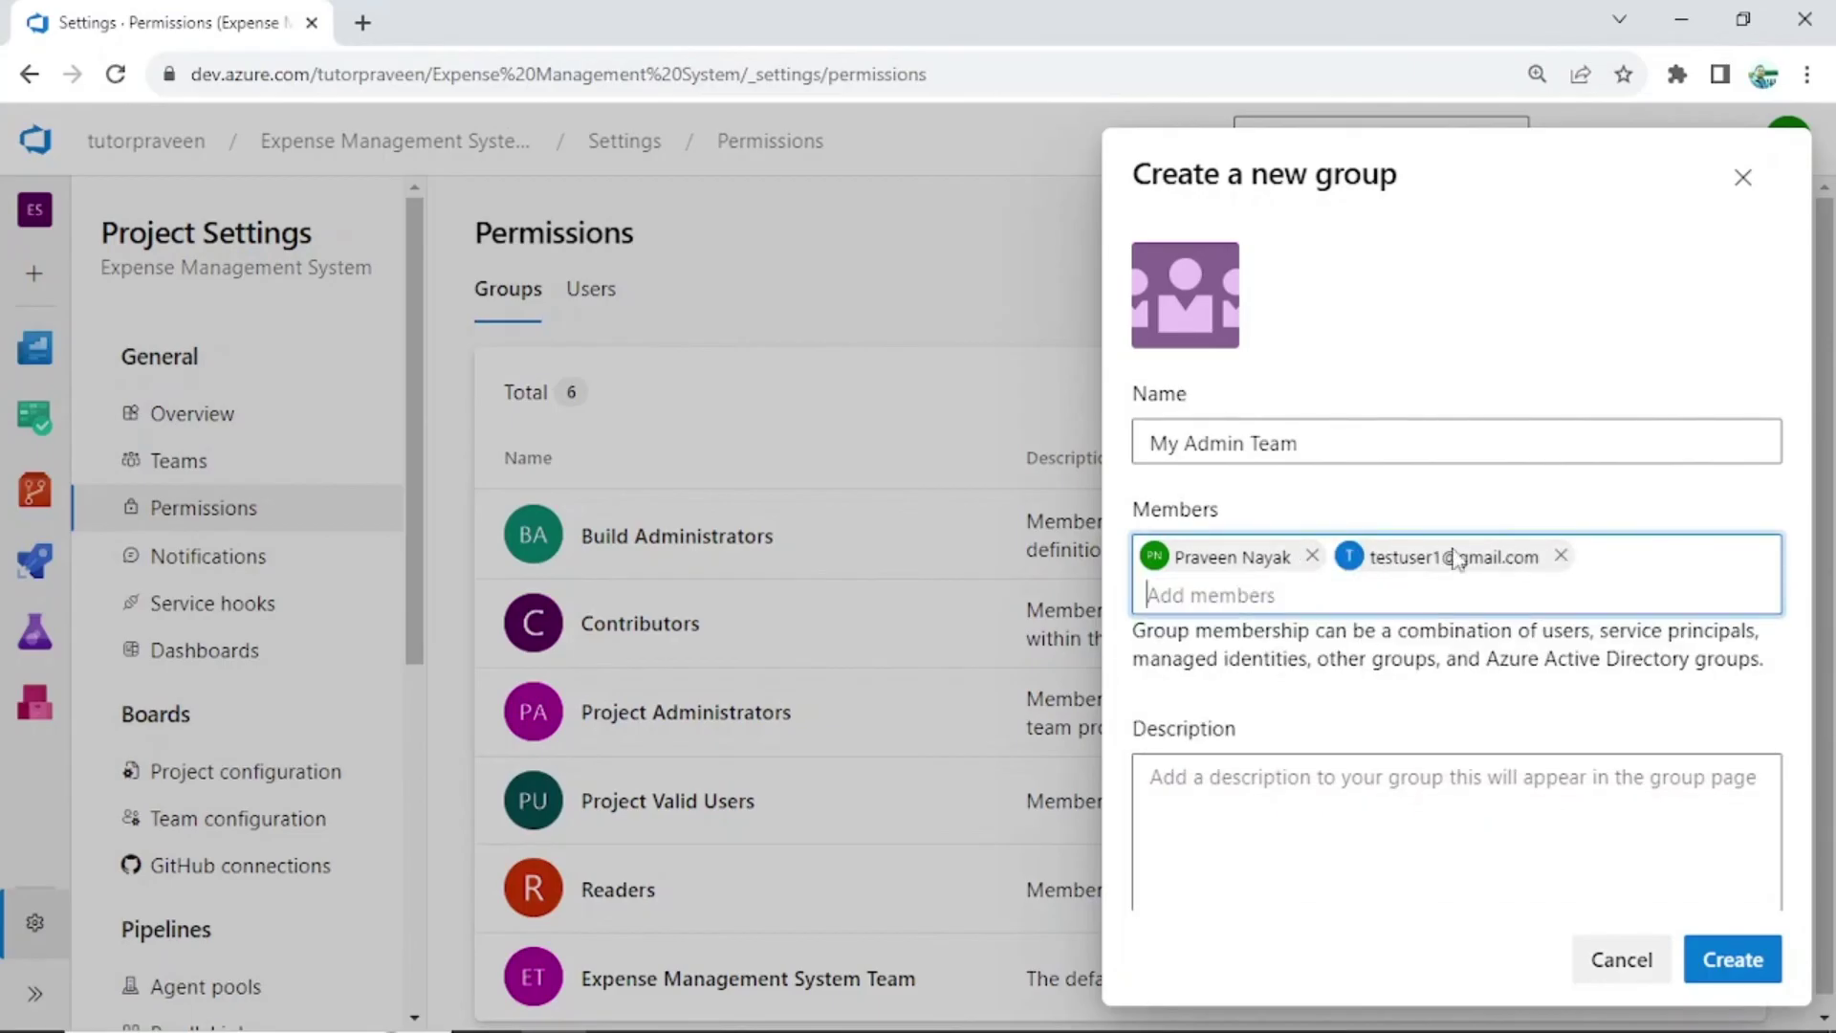
pyautogui.click(1690, 955)
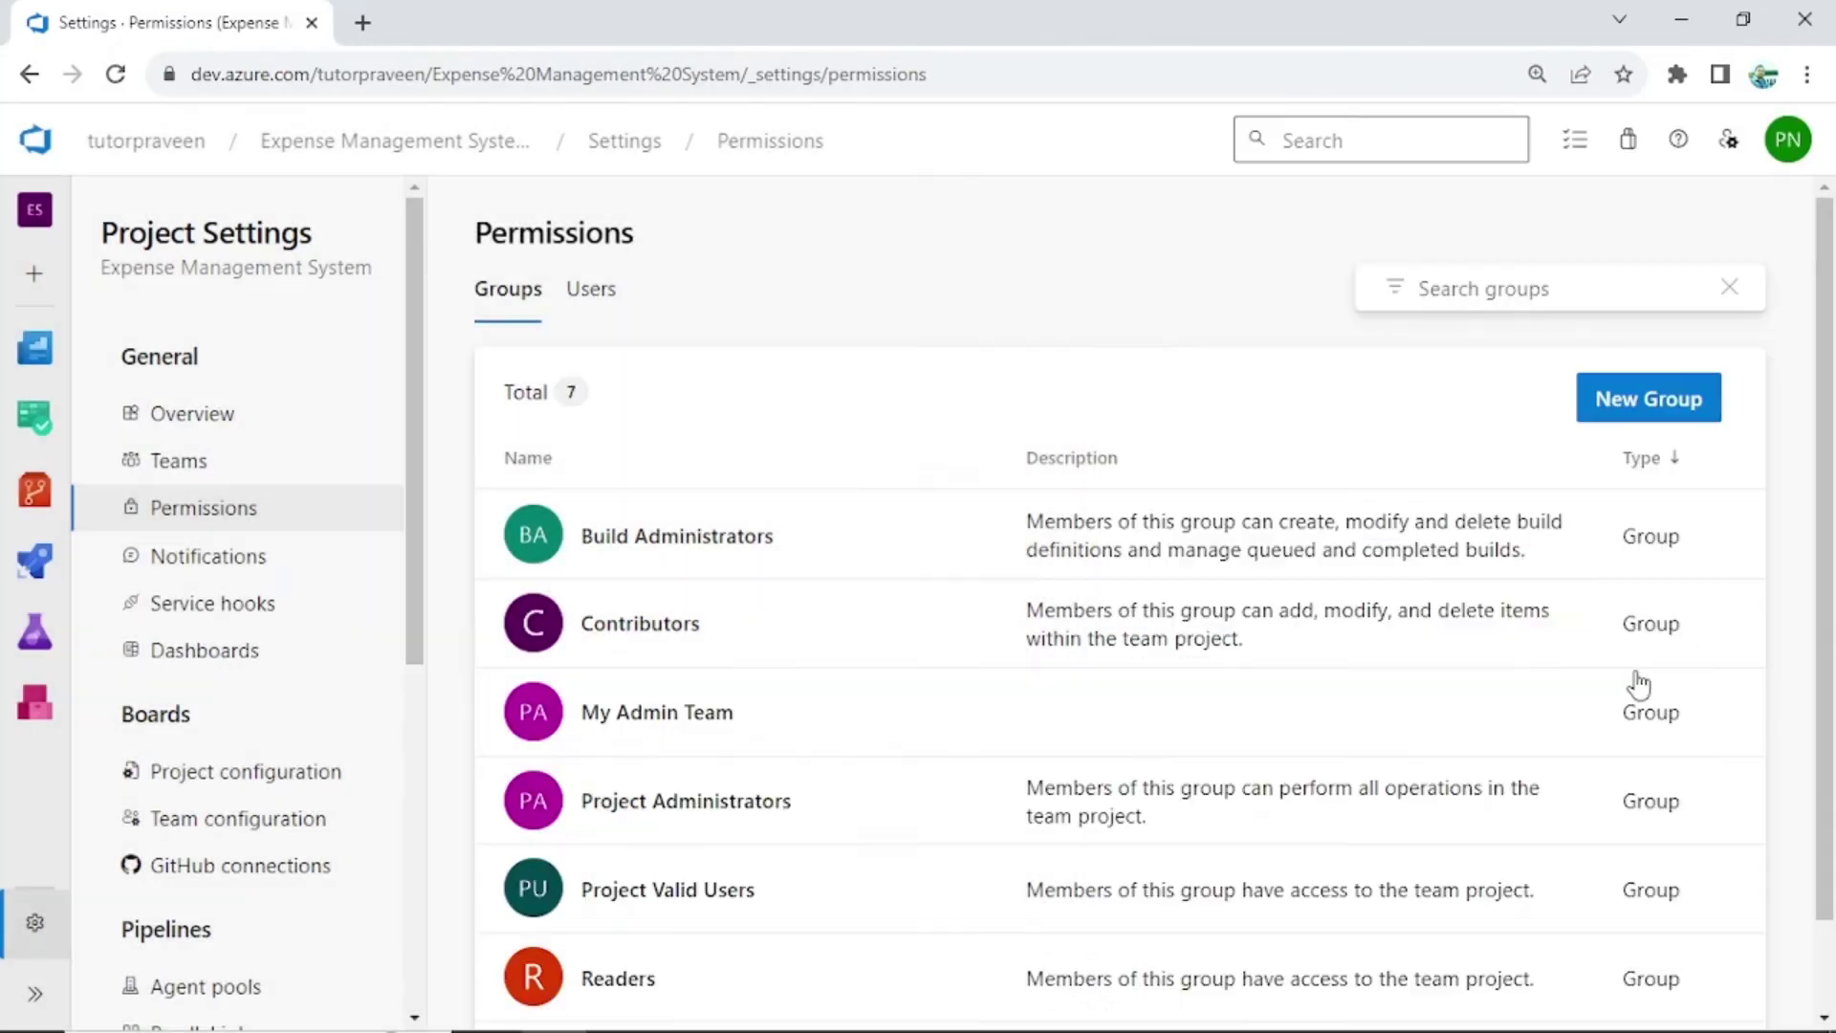
pyautogui.scroll(-1, 1229, 431)
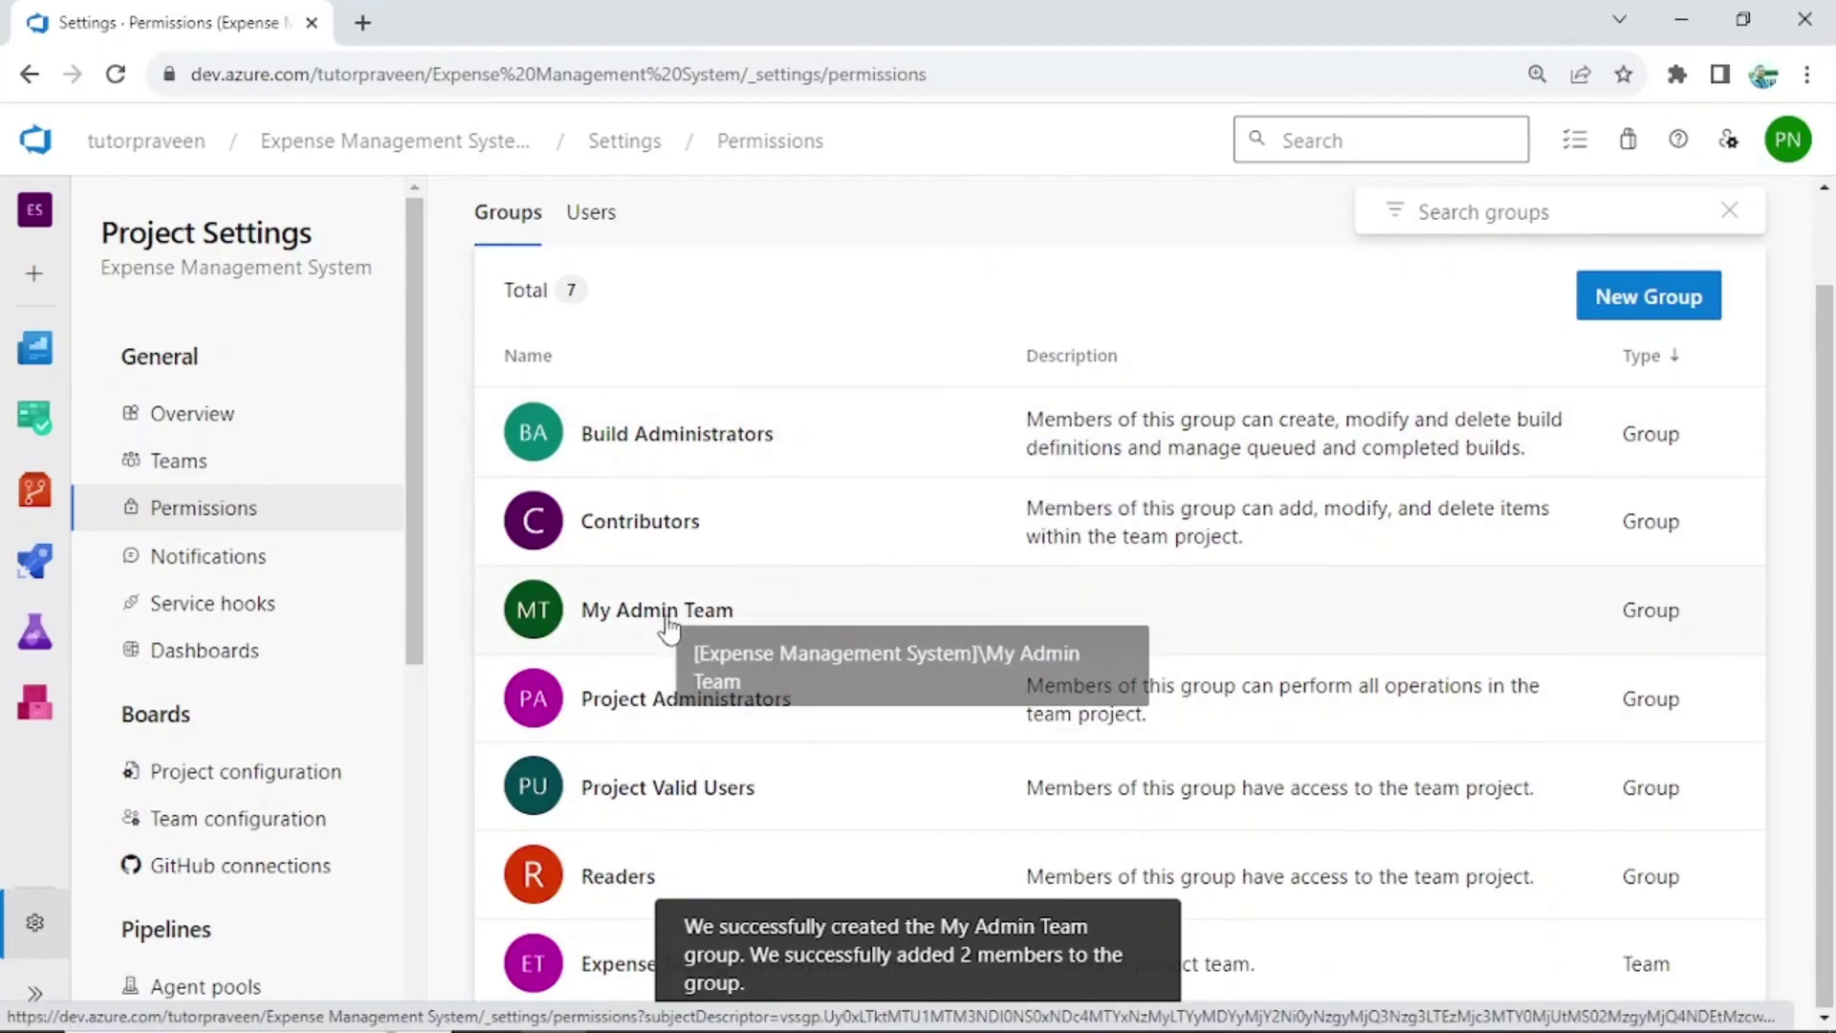
# Add My Admin Team as a member of Build Administrators, then return to the Permissions list
pyautogui.click(686, 439)
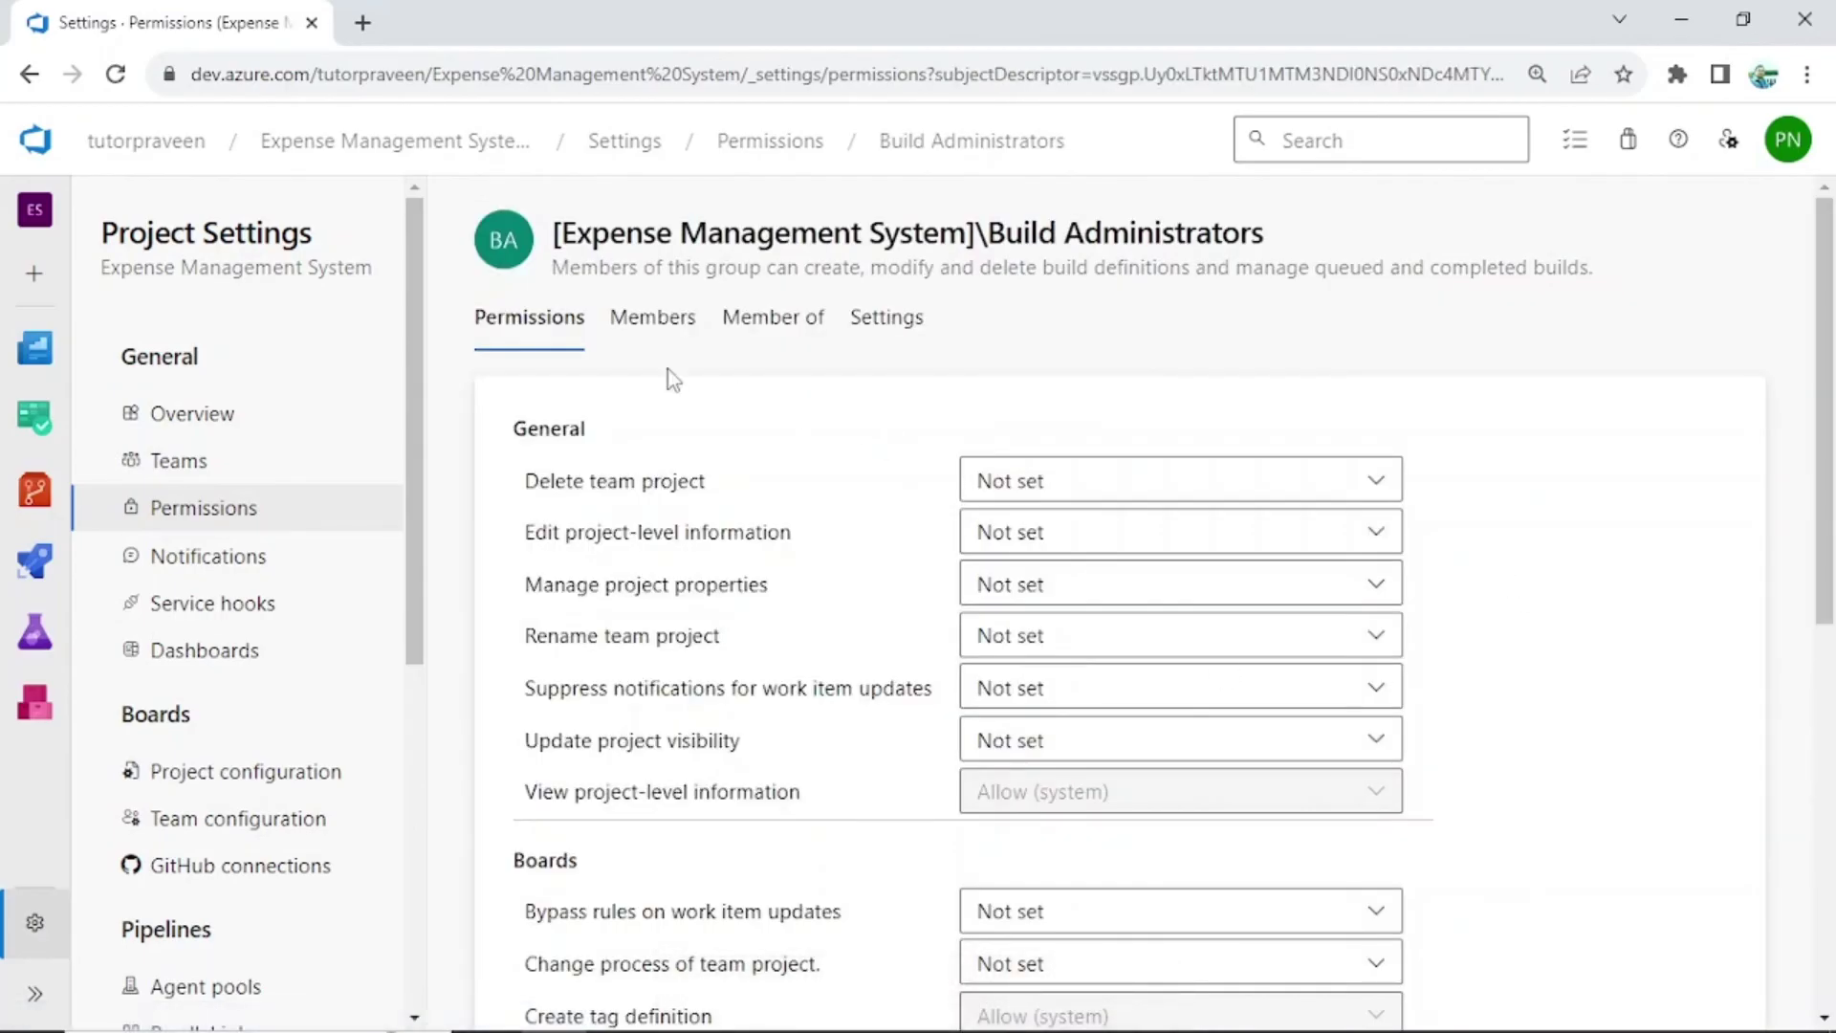
pyautogui.click(659, 330)
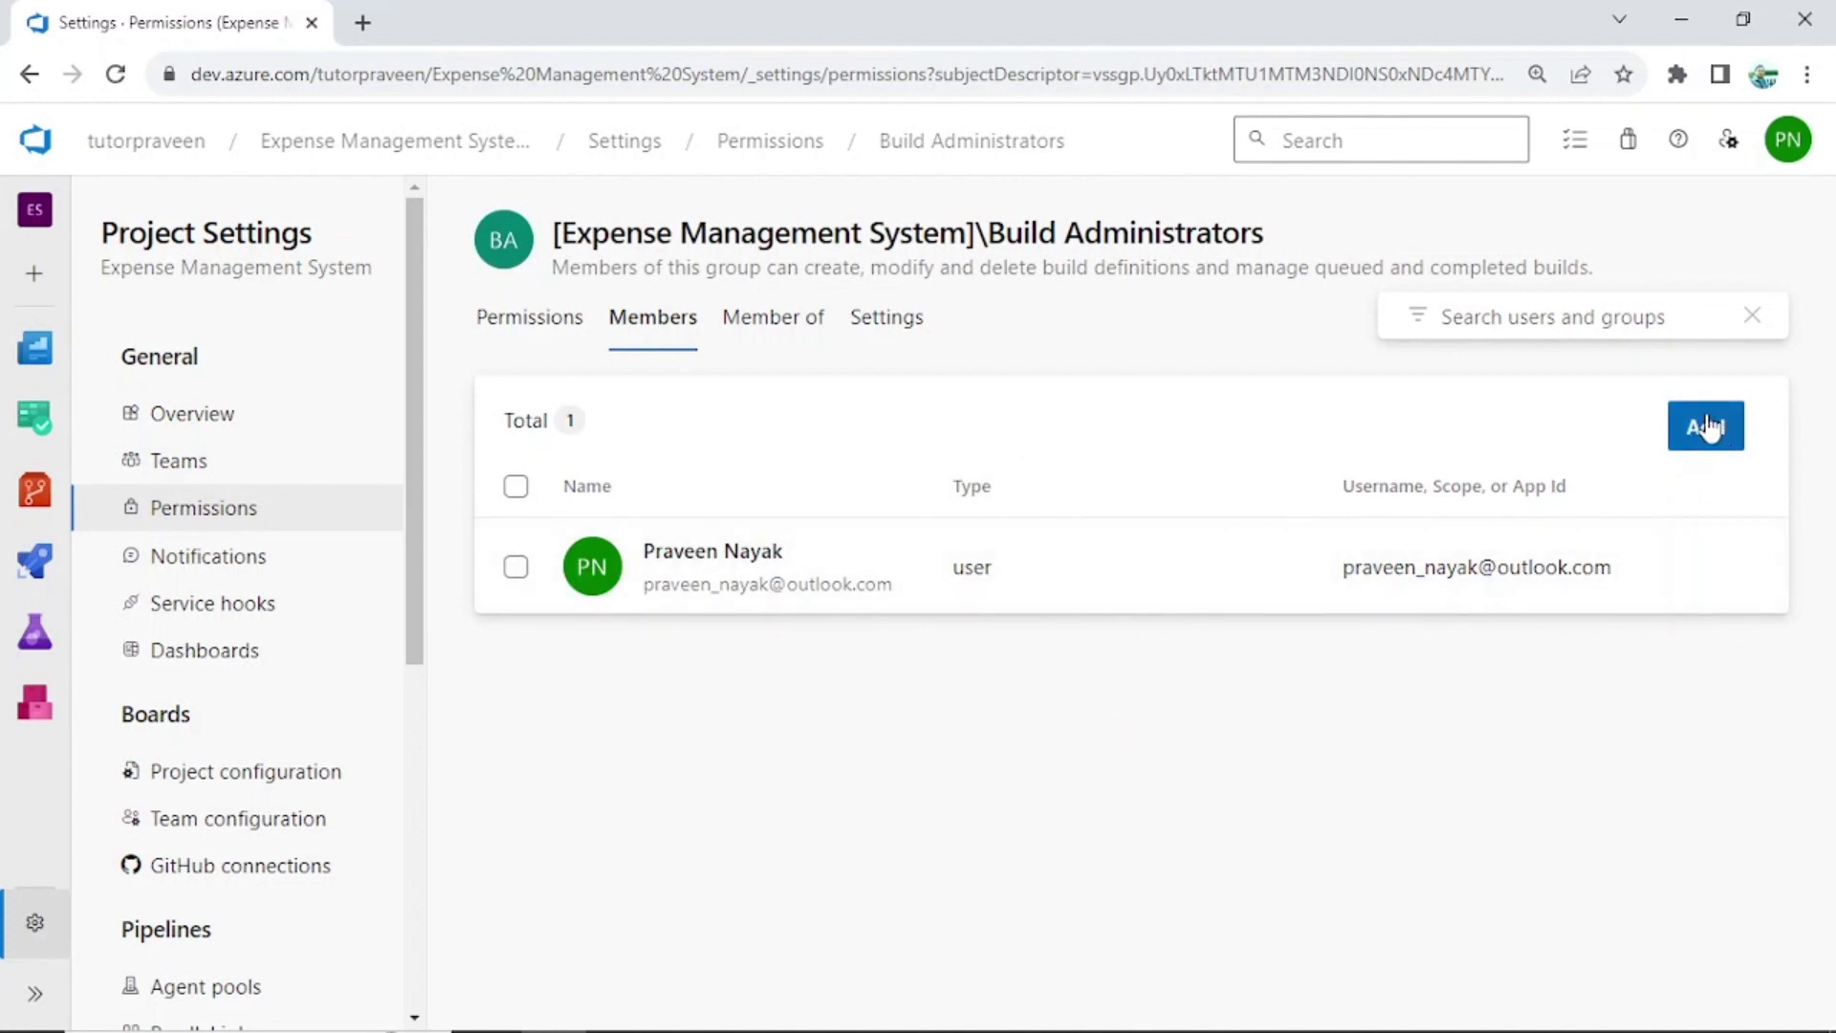
pyautogui.click(1707, 429)
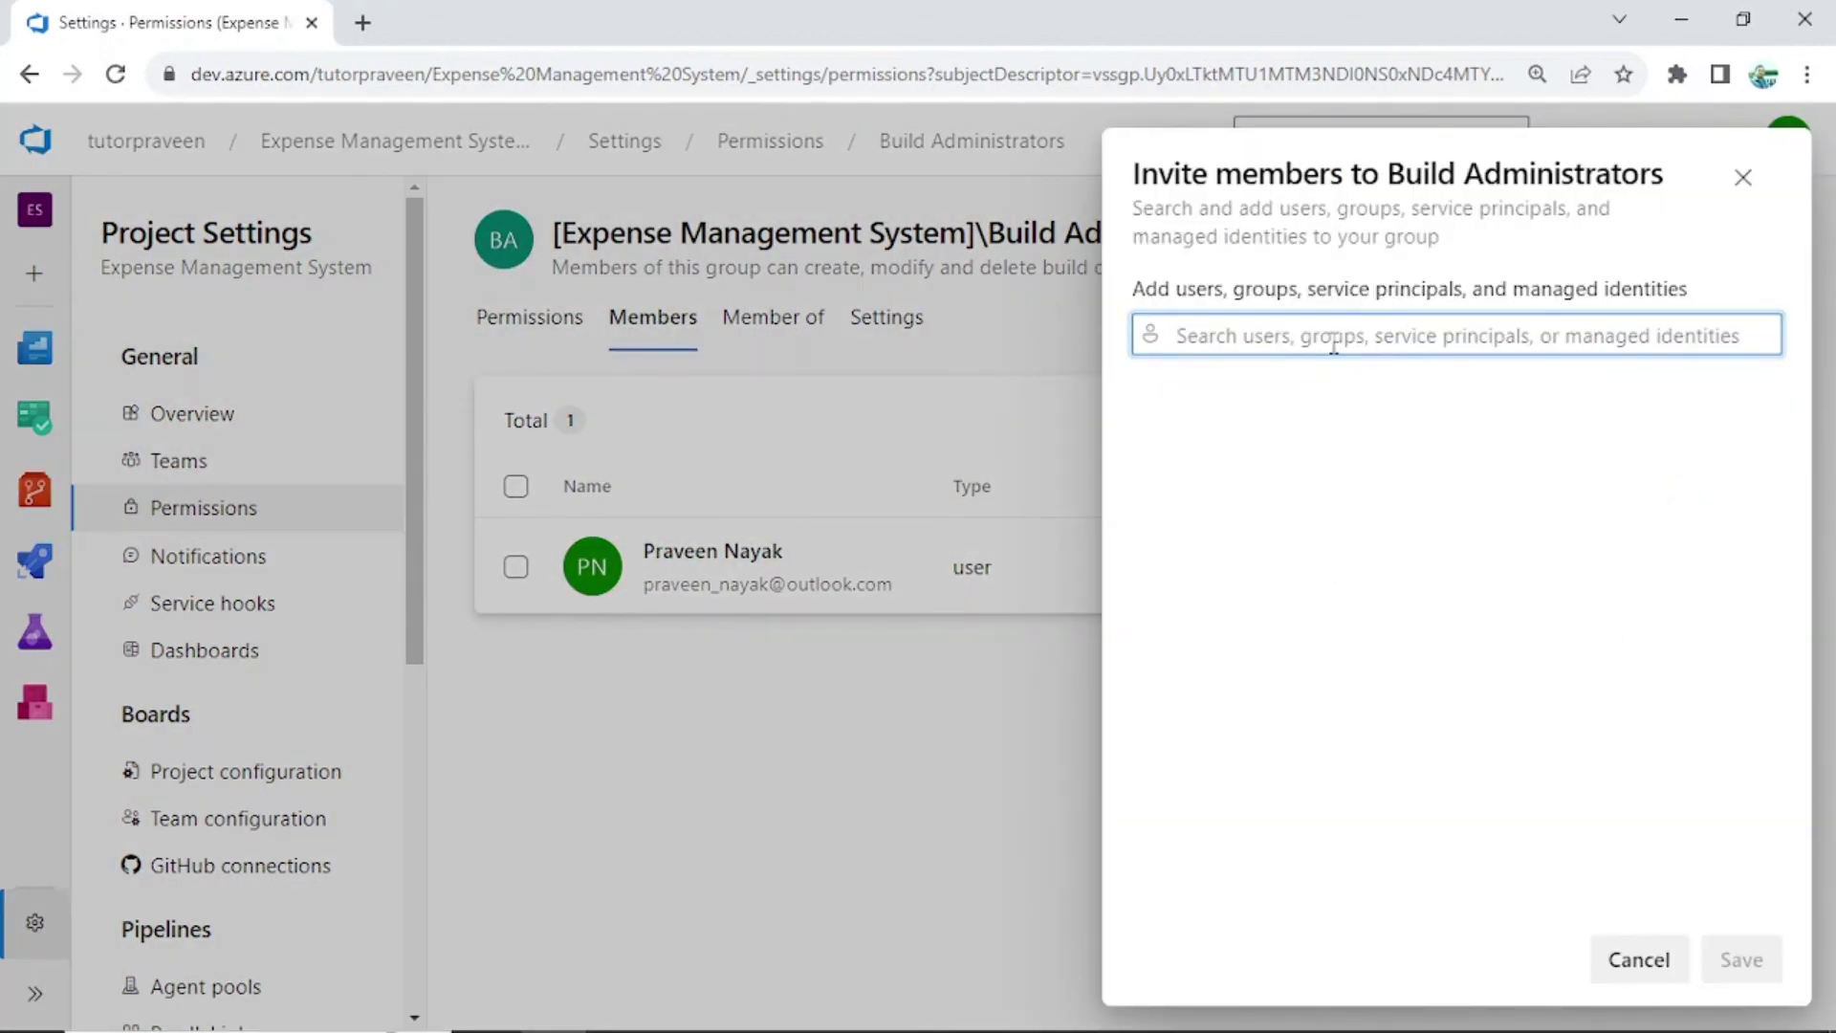
pyautogui.write('my')
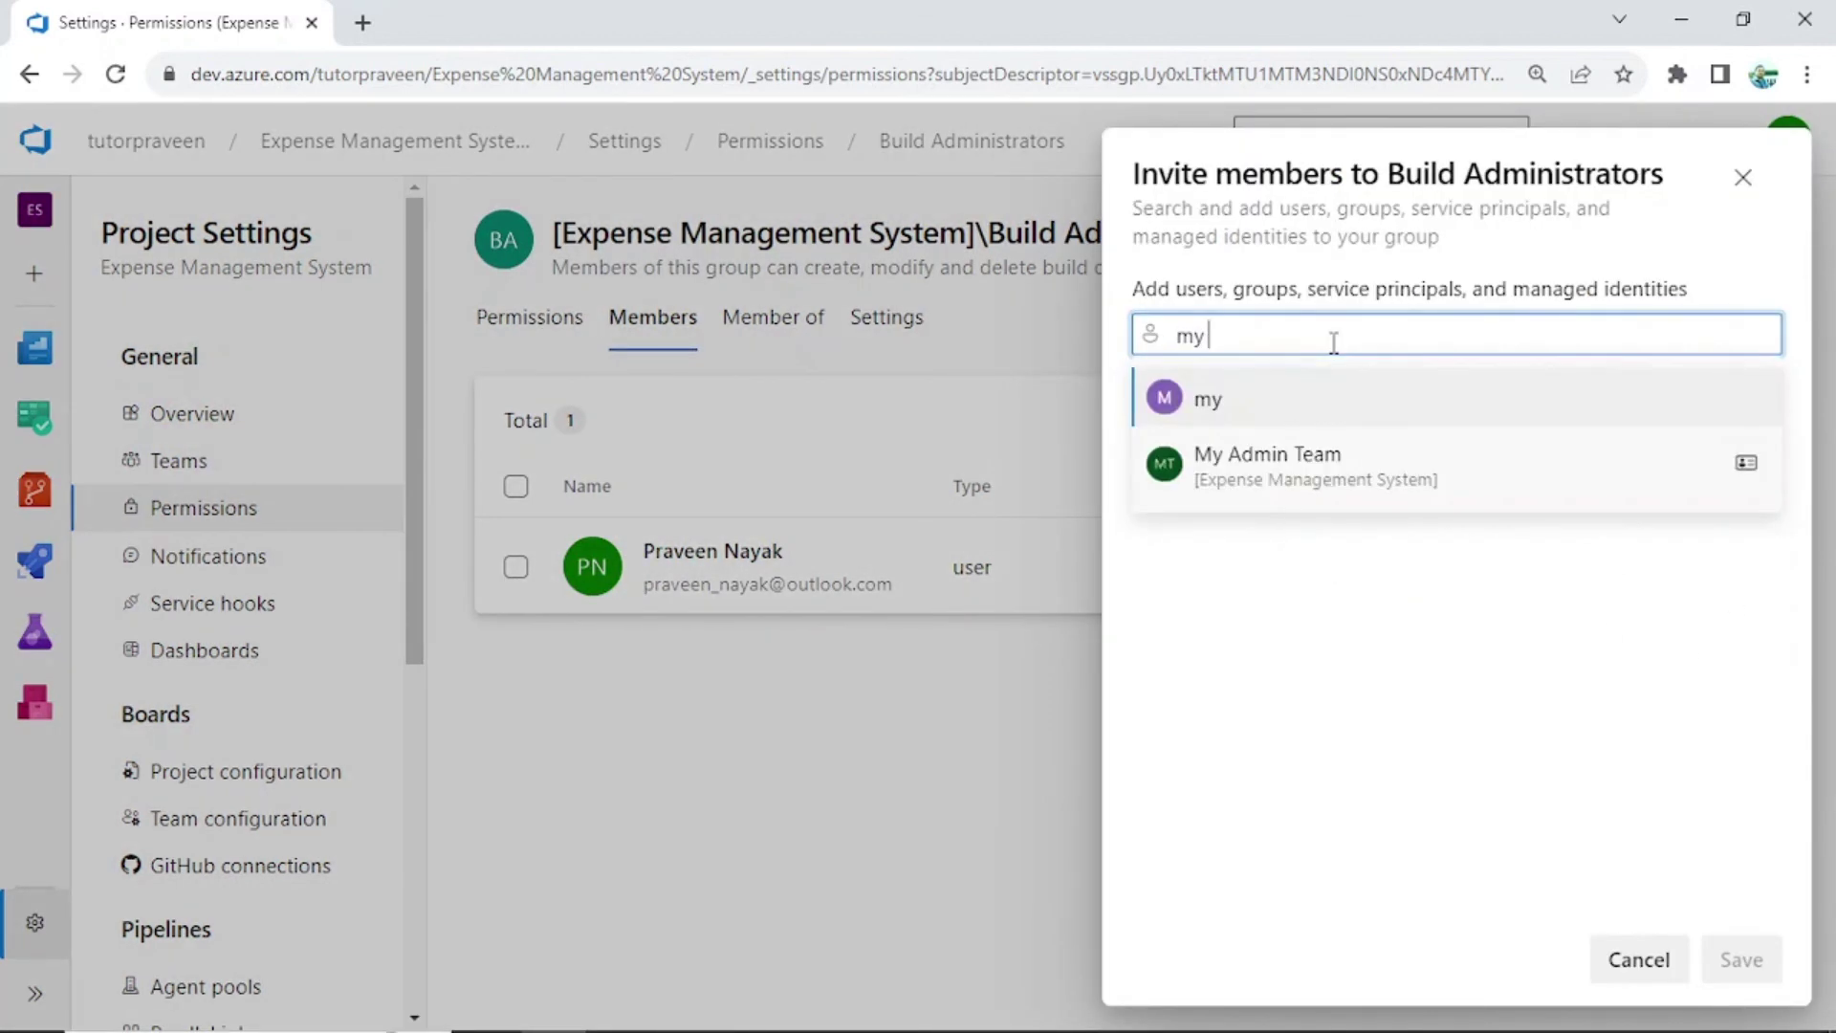
pyautogui.click(1278, 475)
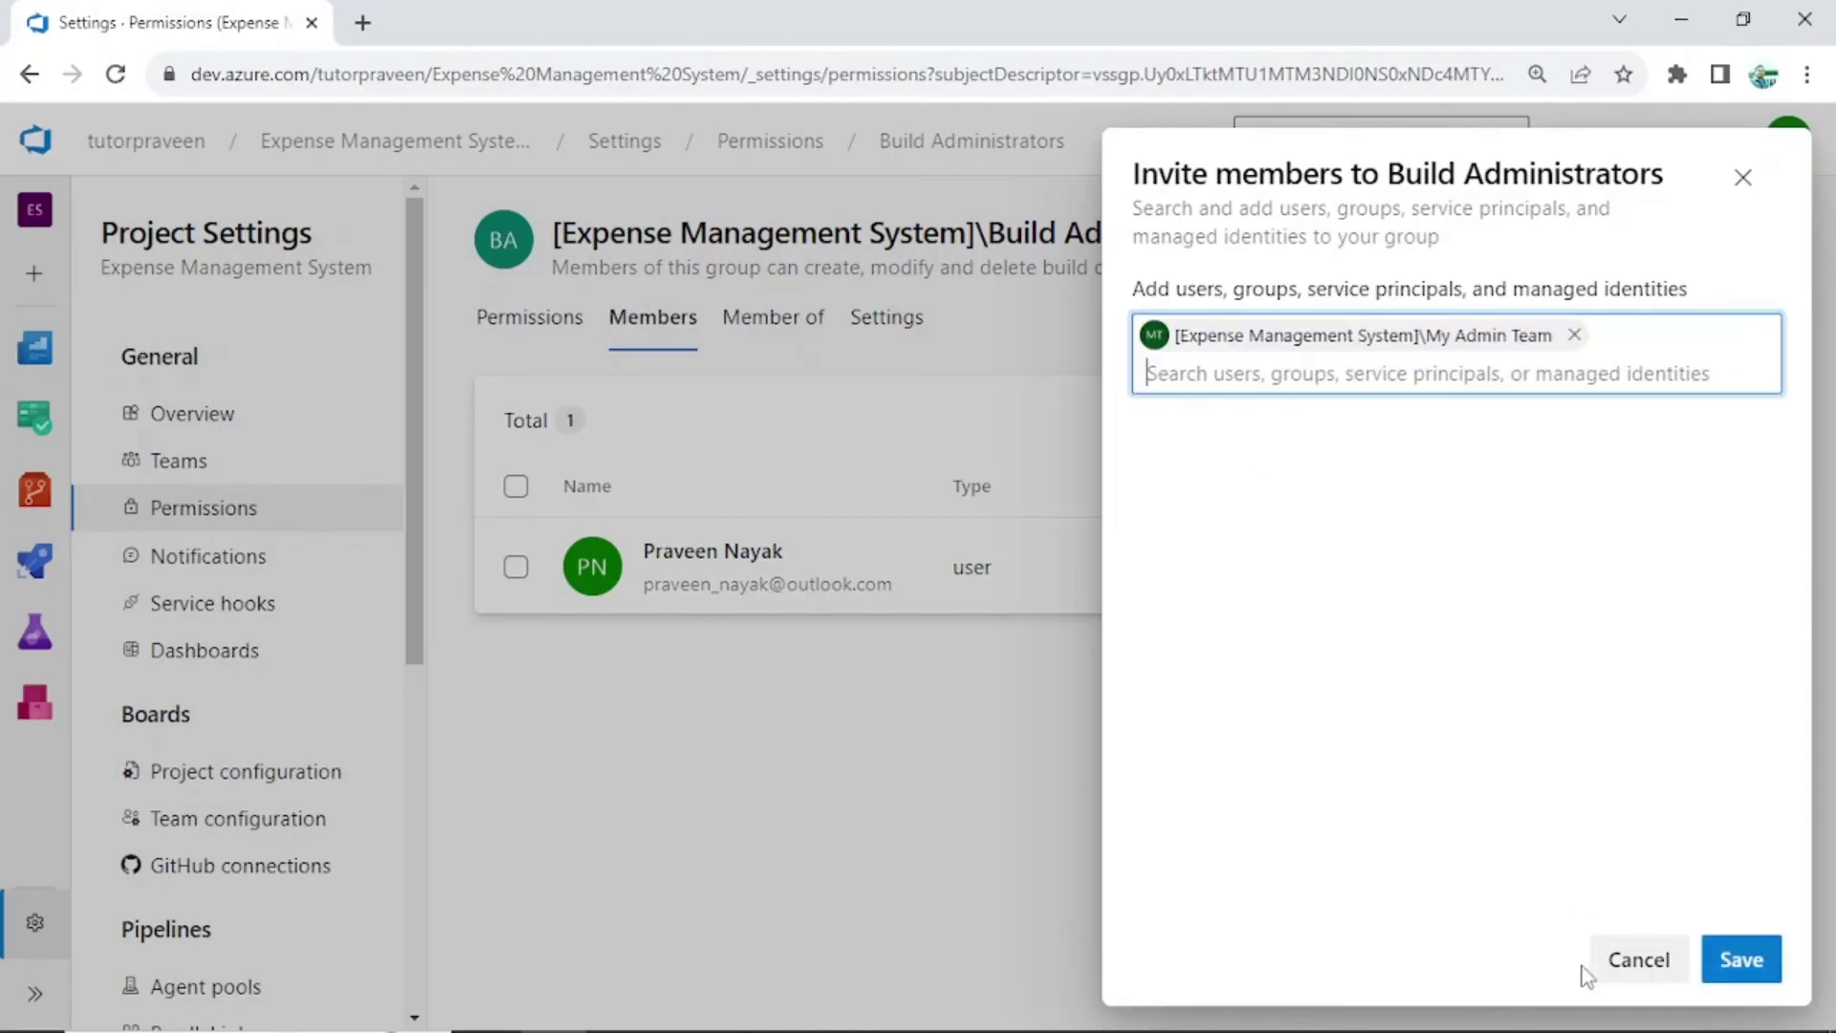
pyautogui.click(1737, 954)
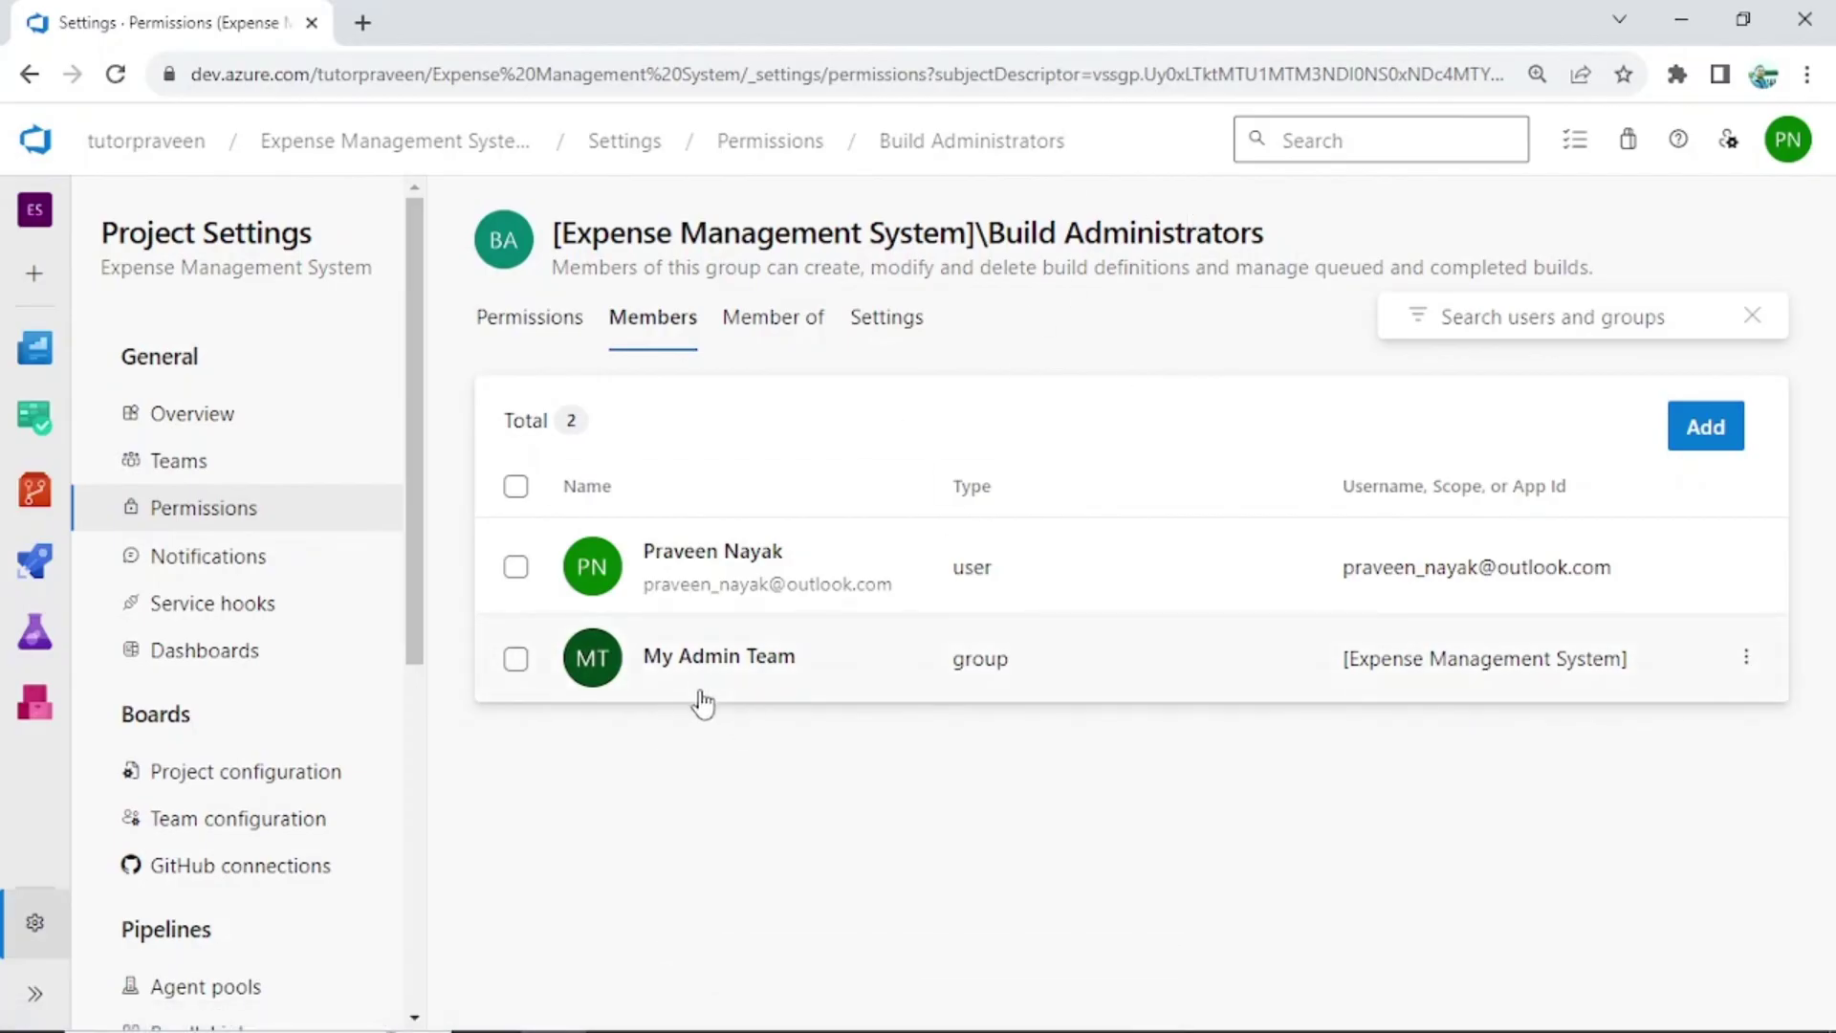
pyautogui.click(189, 510)
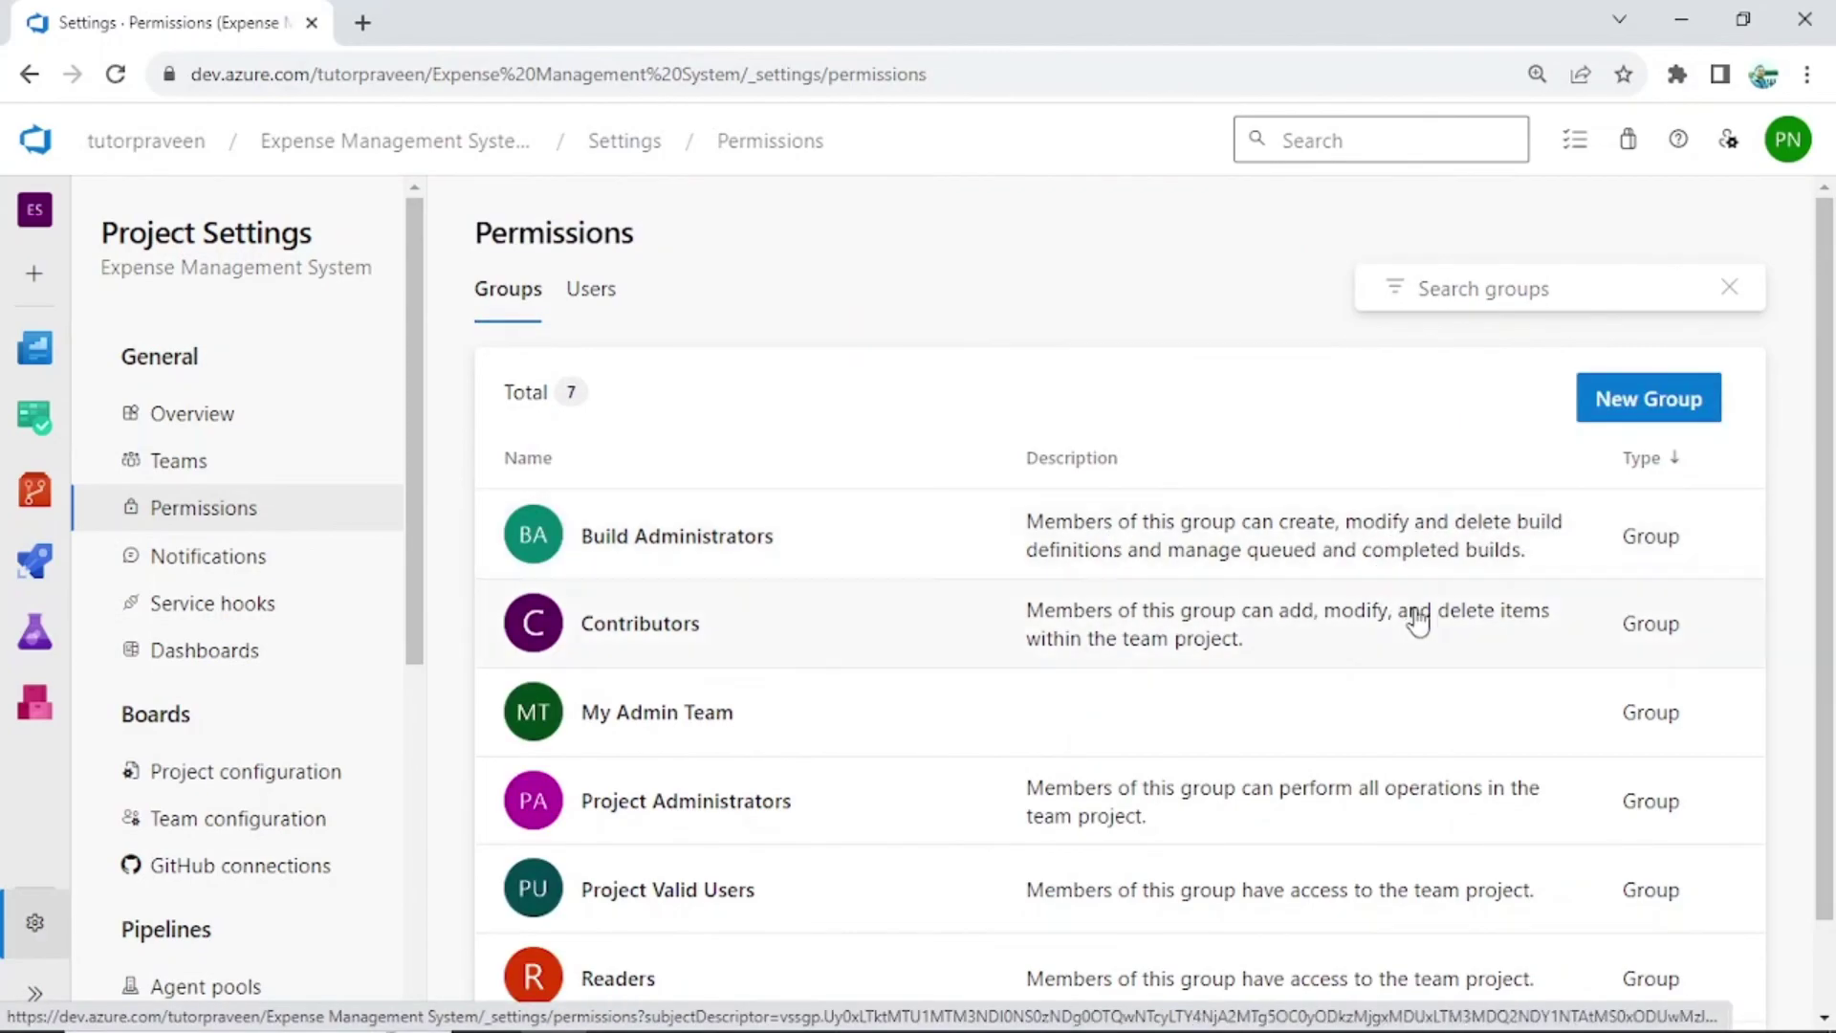
# Confirm the Readers group has 0 members, then review its permissions showing View project-level information set to Allow
pyautogui.scroll(-1, 1413, 621)
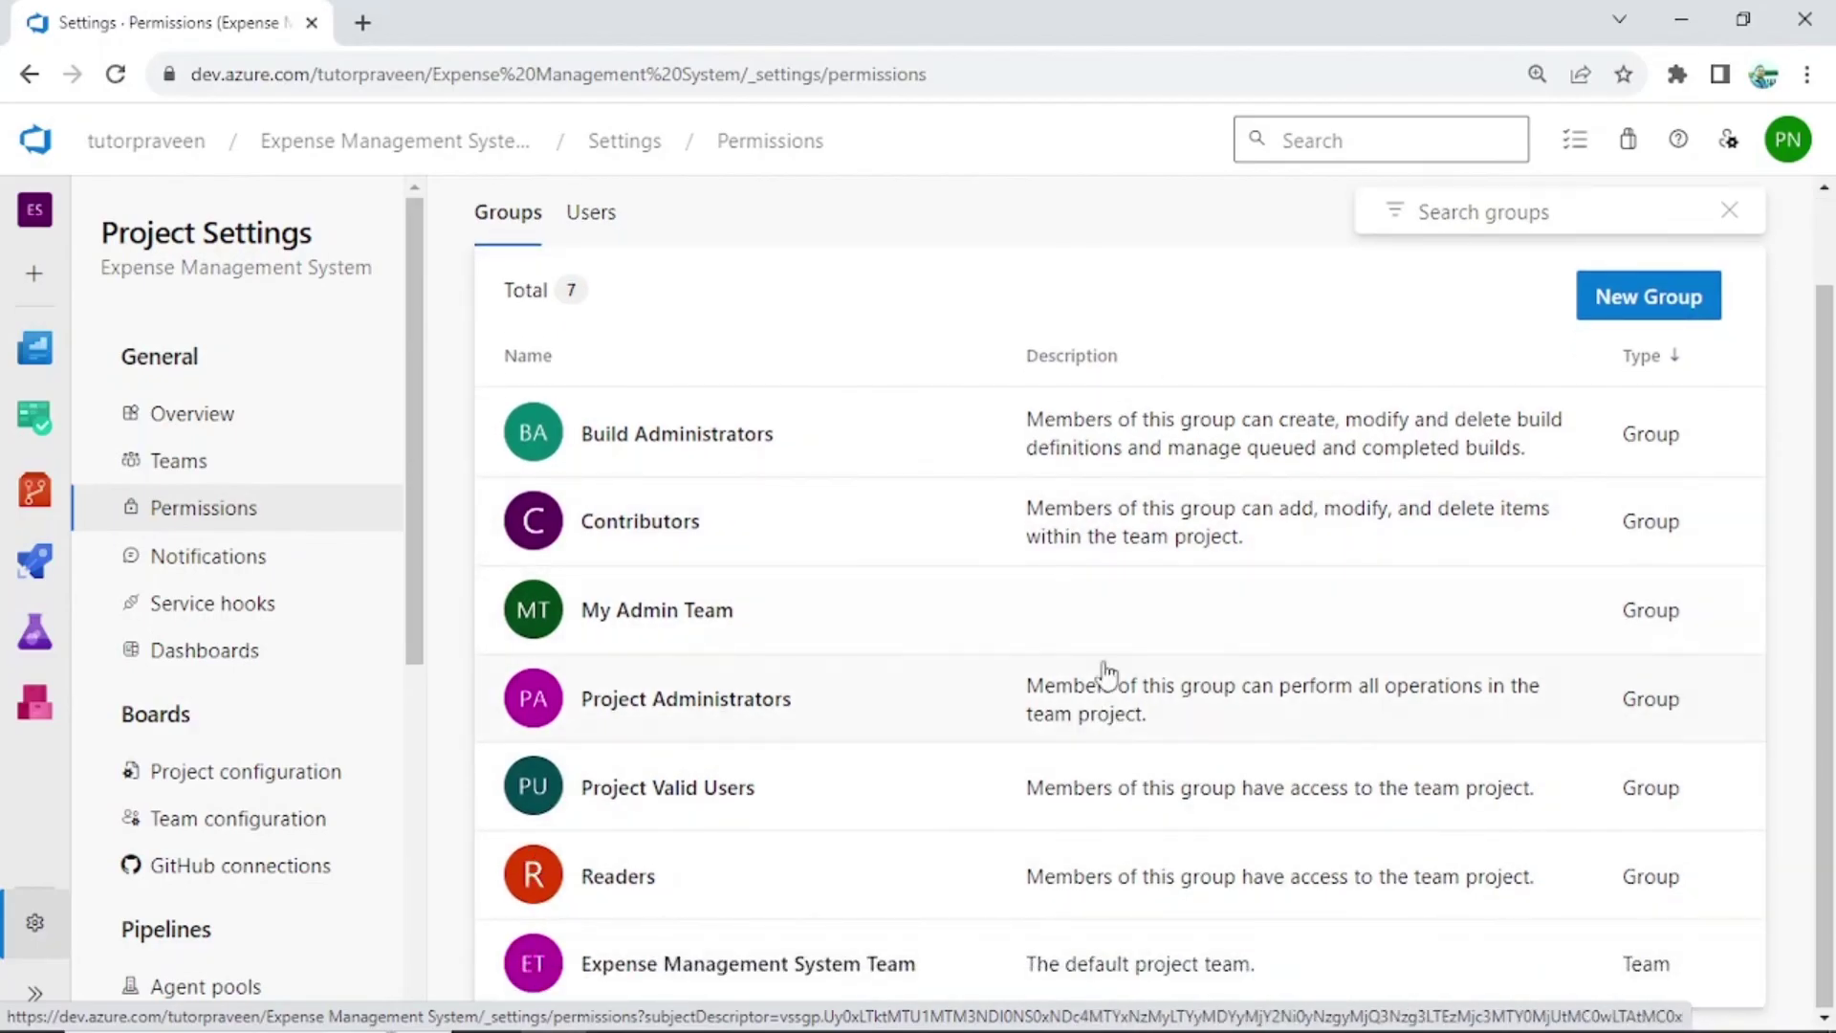
pyautogui.click(1106, 899)
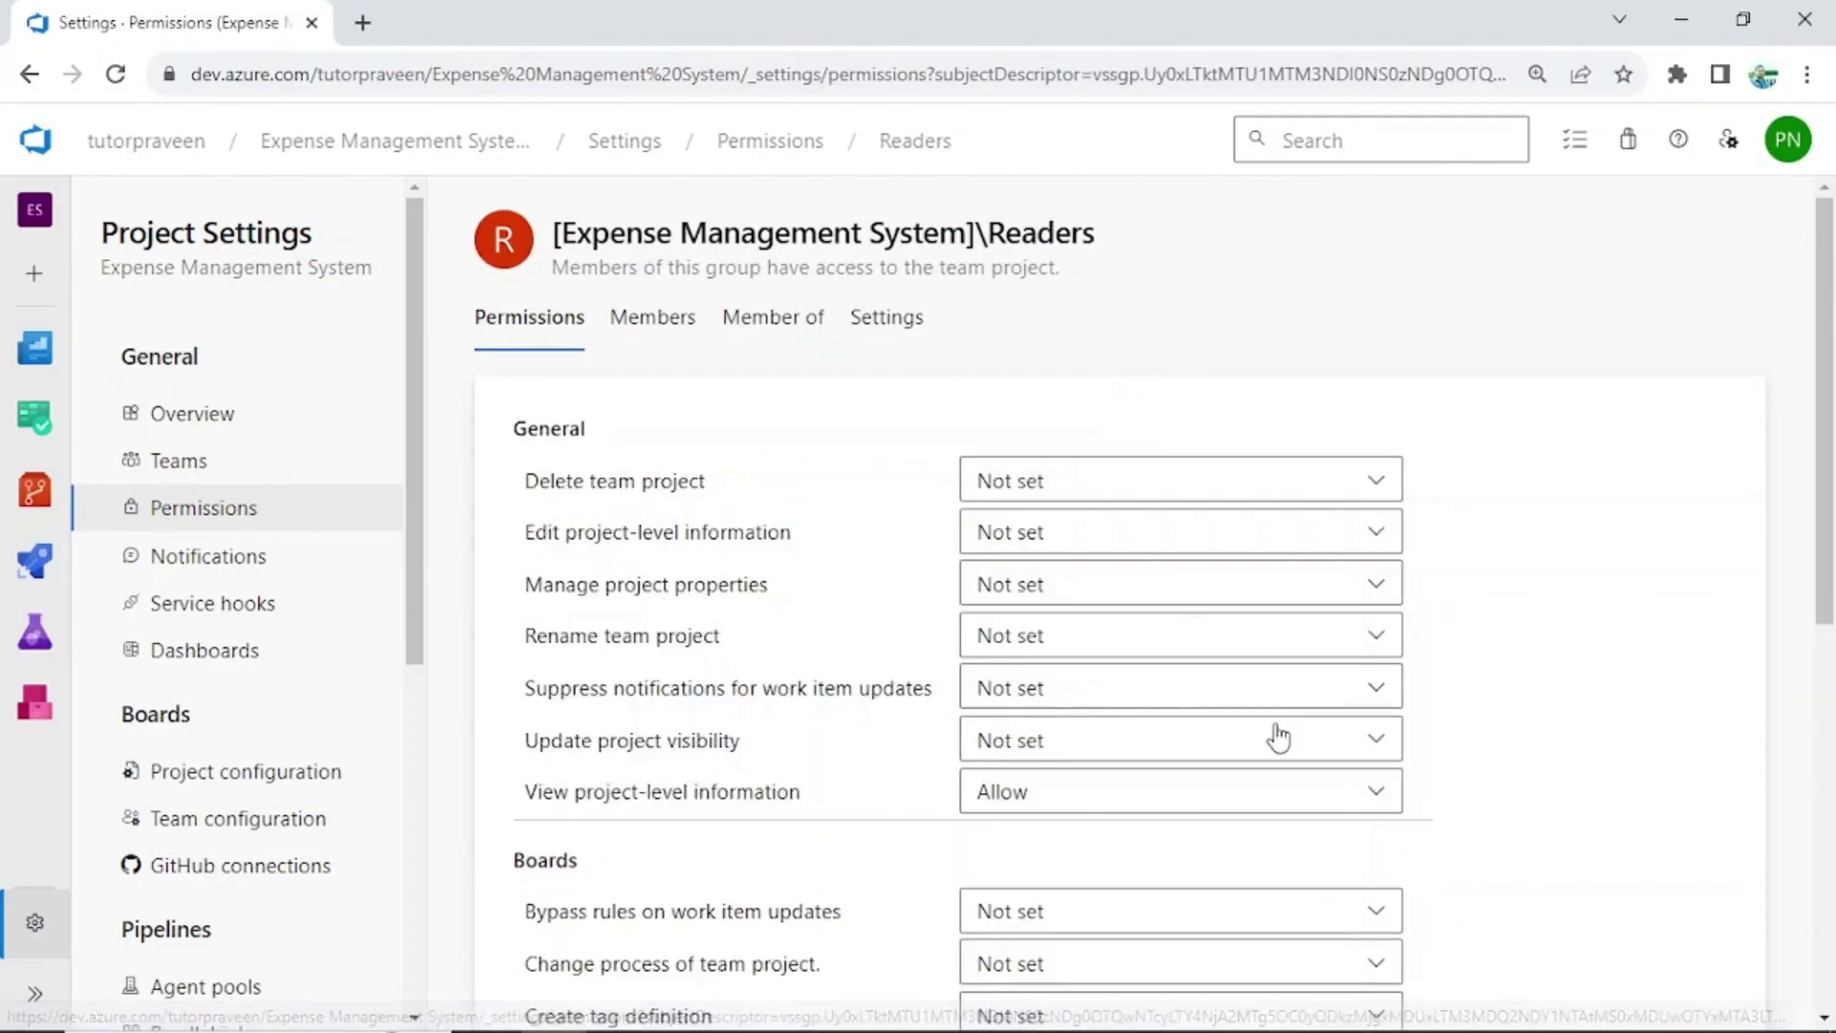
pyautogui.click(654, 320)
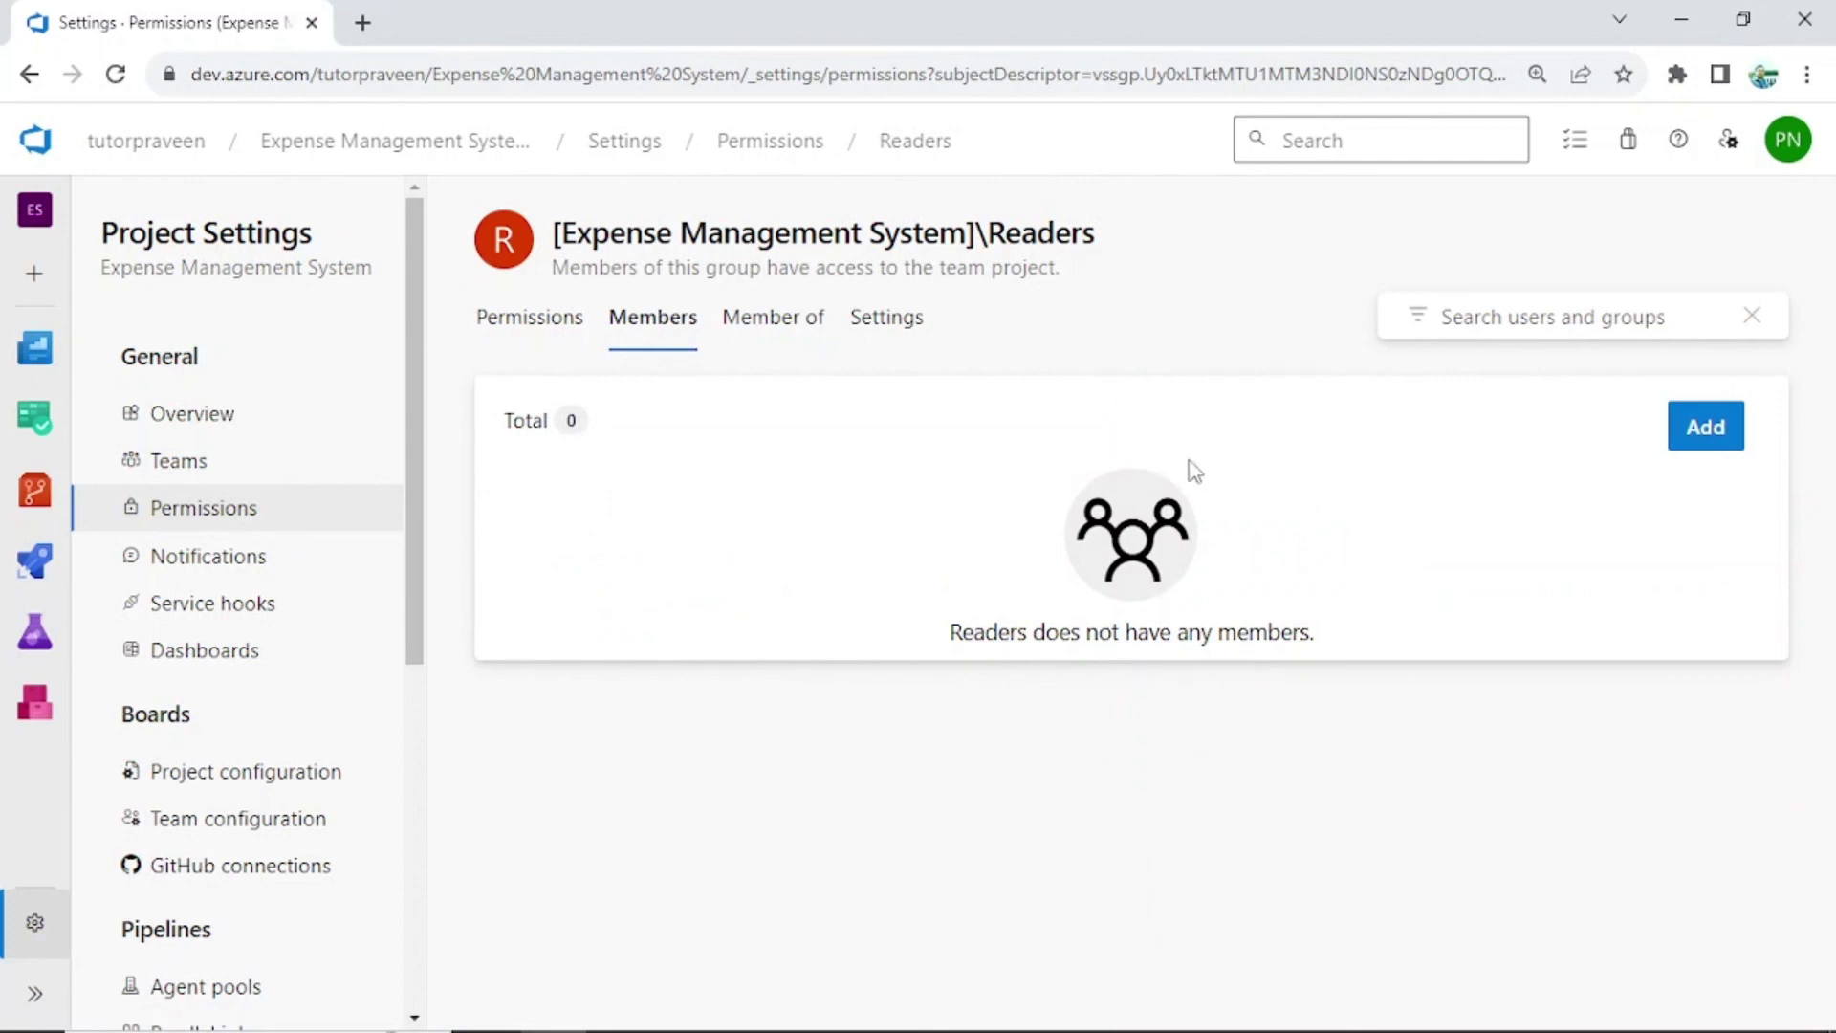
pyautogui.click(516, 317)
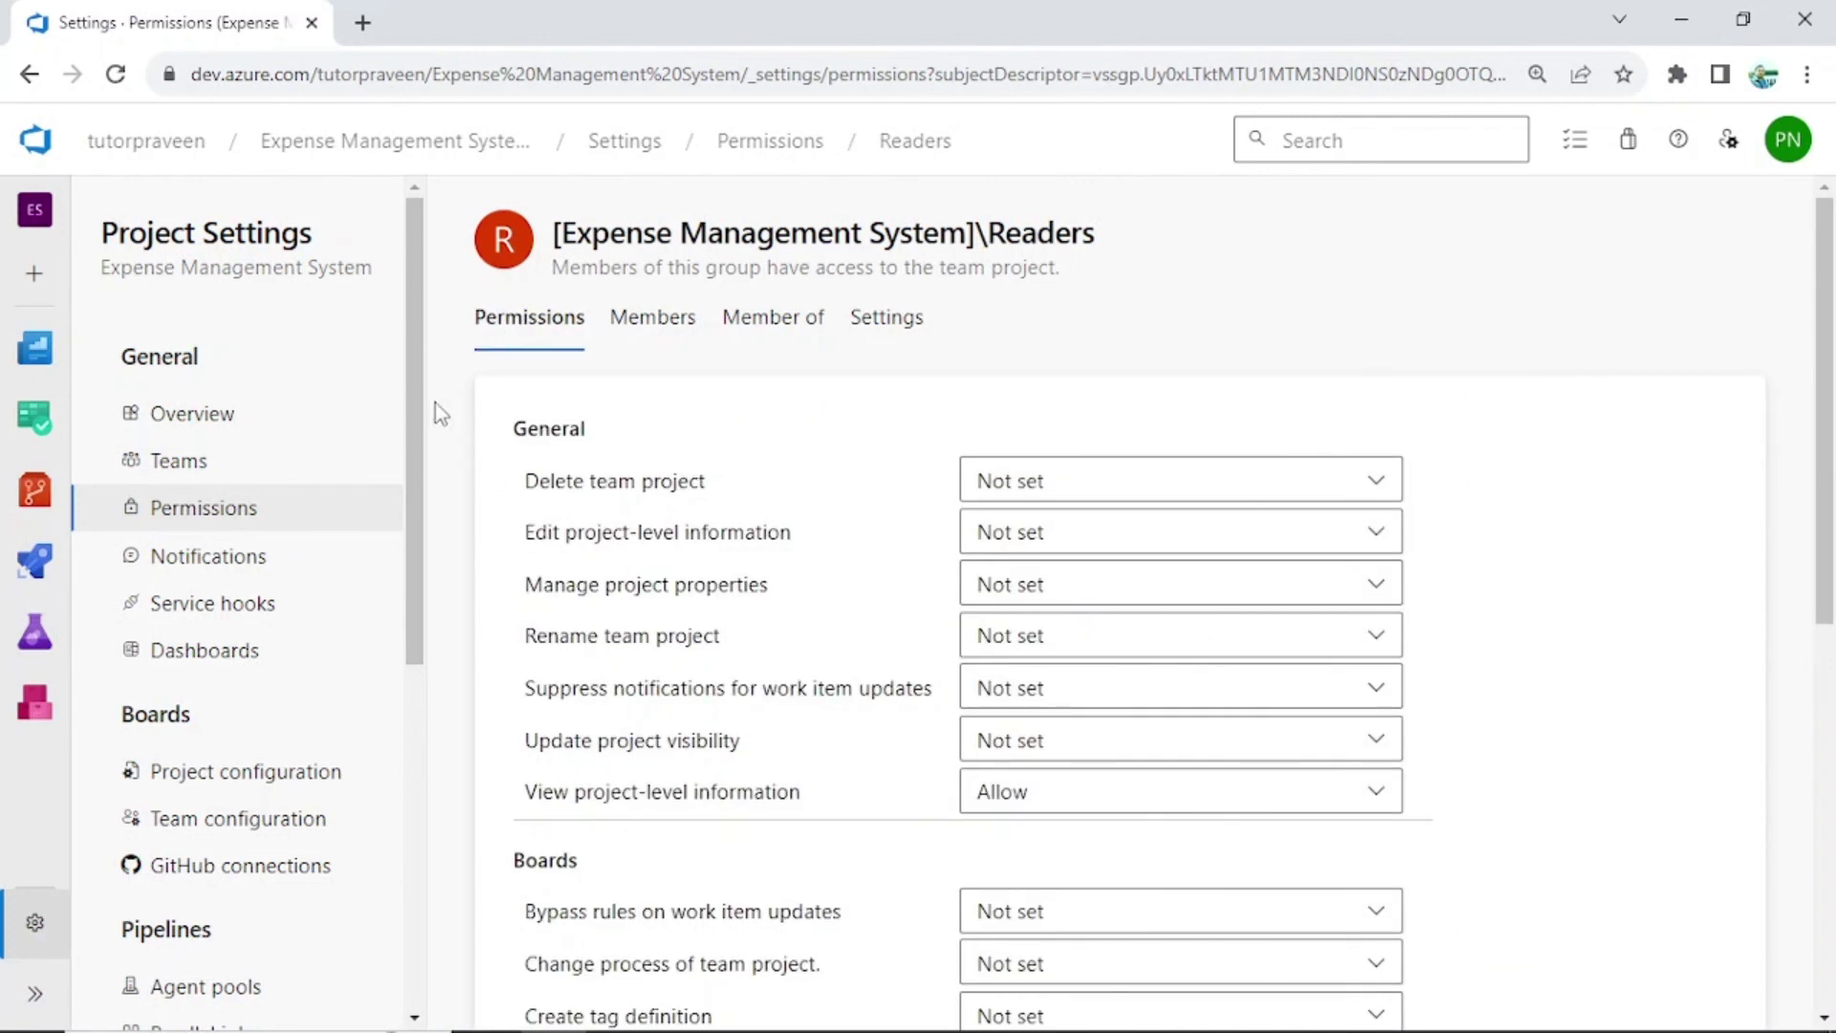
pyautogui.scroll(-4, 402, 450)
pyautogui.scroll(4, 393, 504)
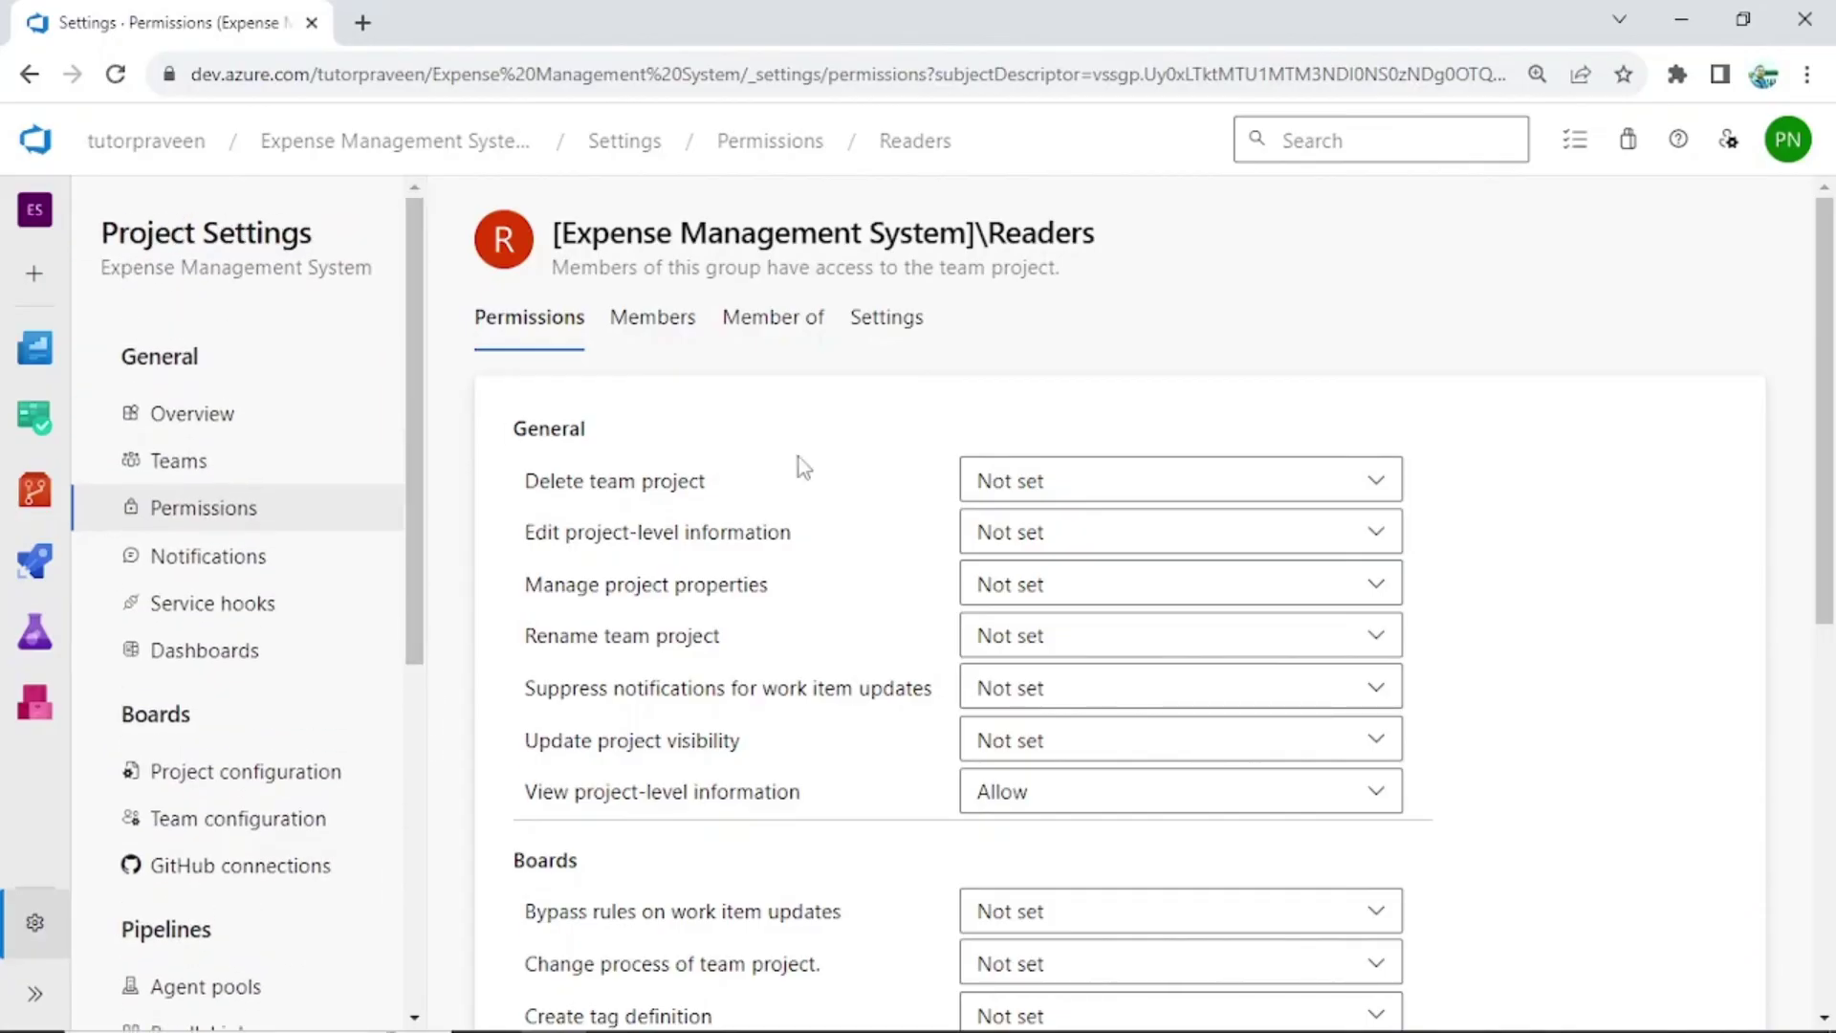